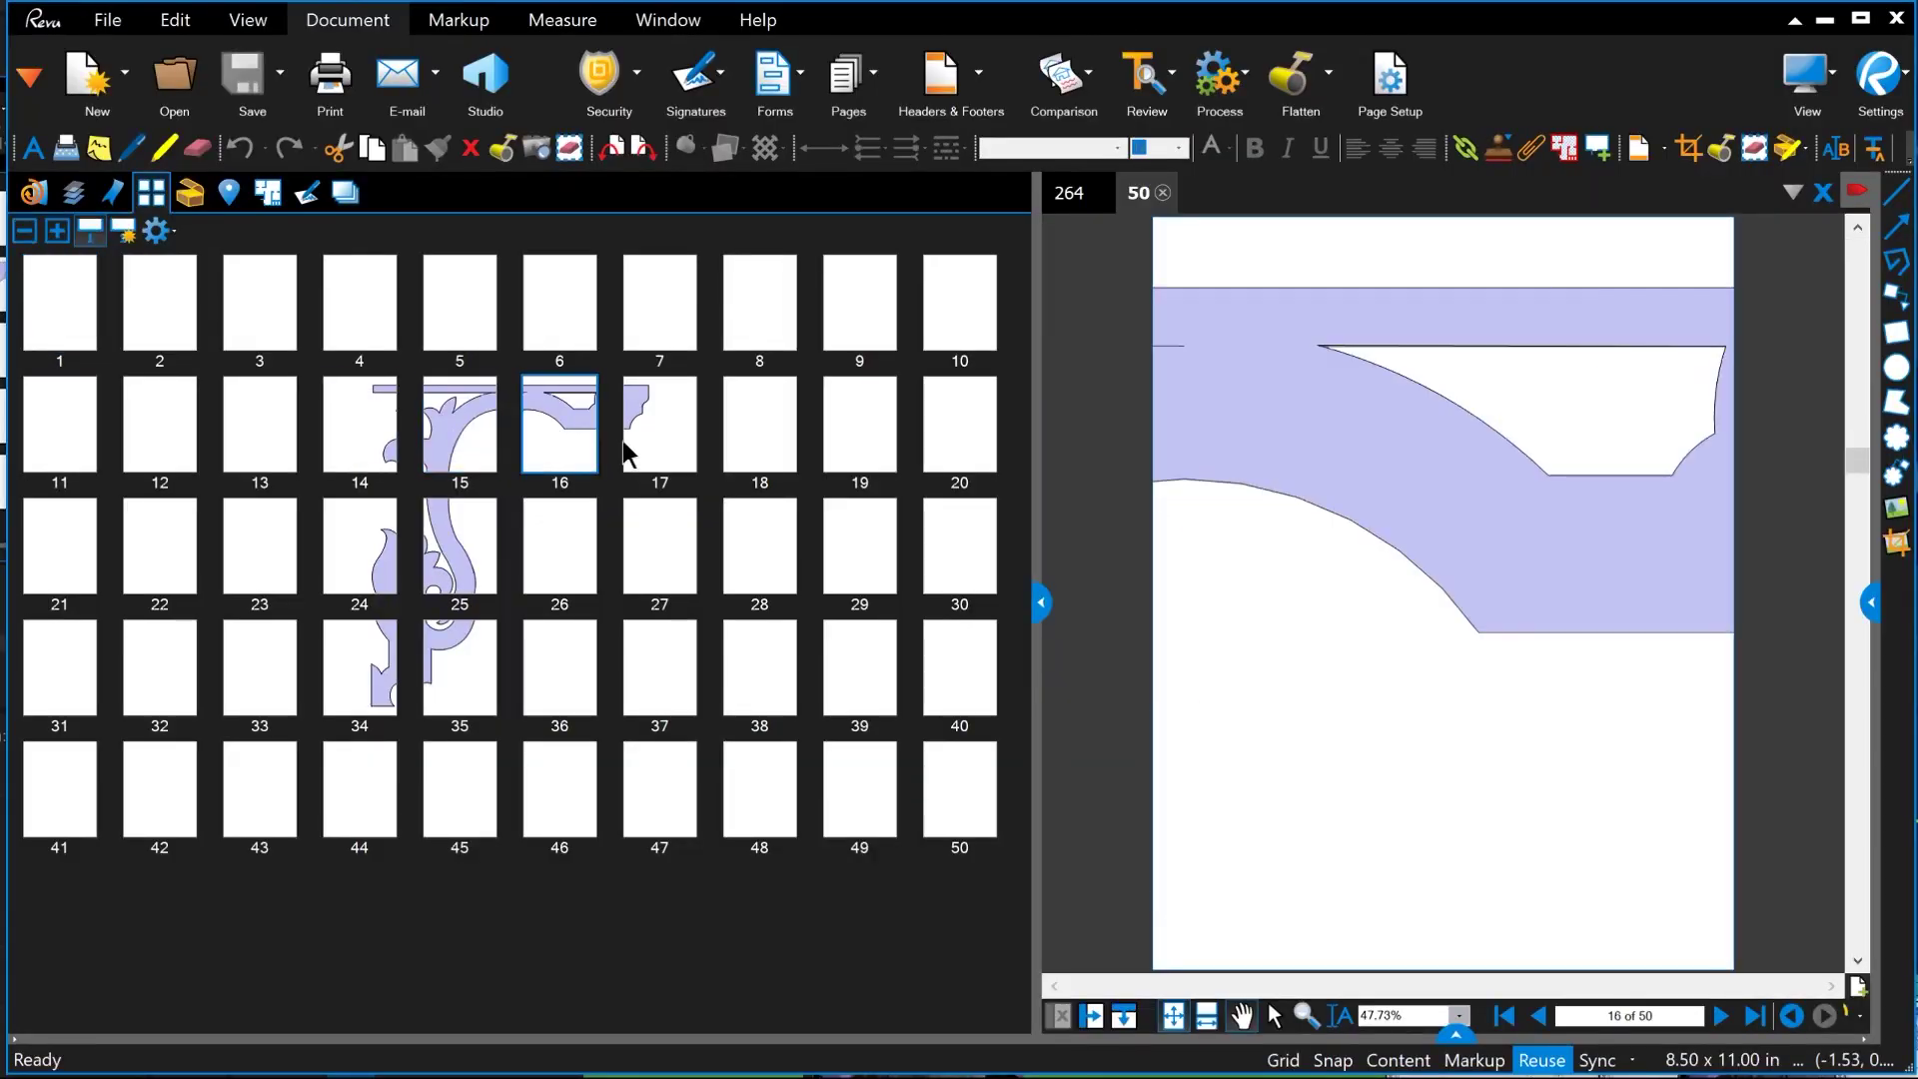
View corbel tiles 17, 24, 25, 35 and 34 in turn, ending on blank page 44.
left_click(642, 444)
left_click(389, 544)
left_click(457, 540)
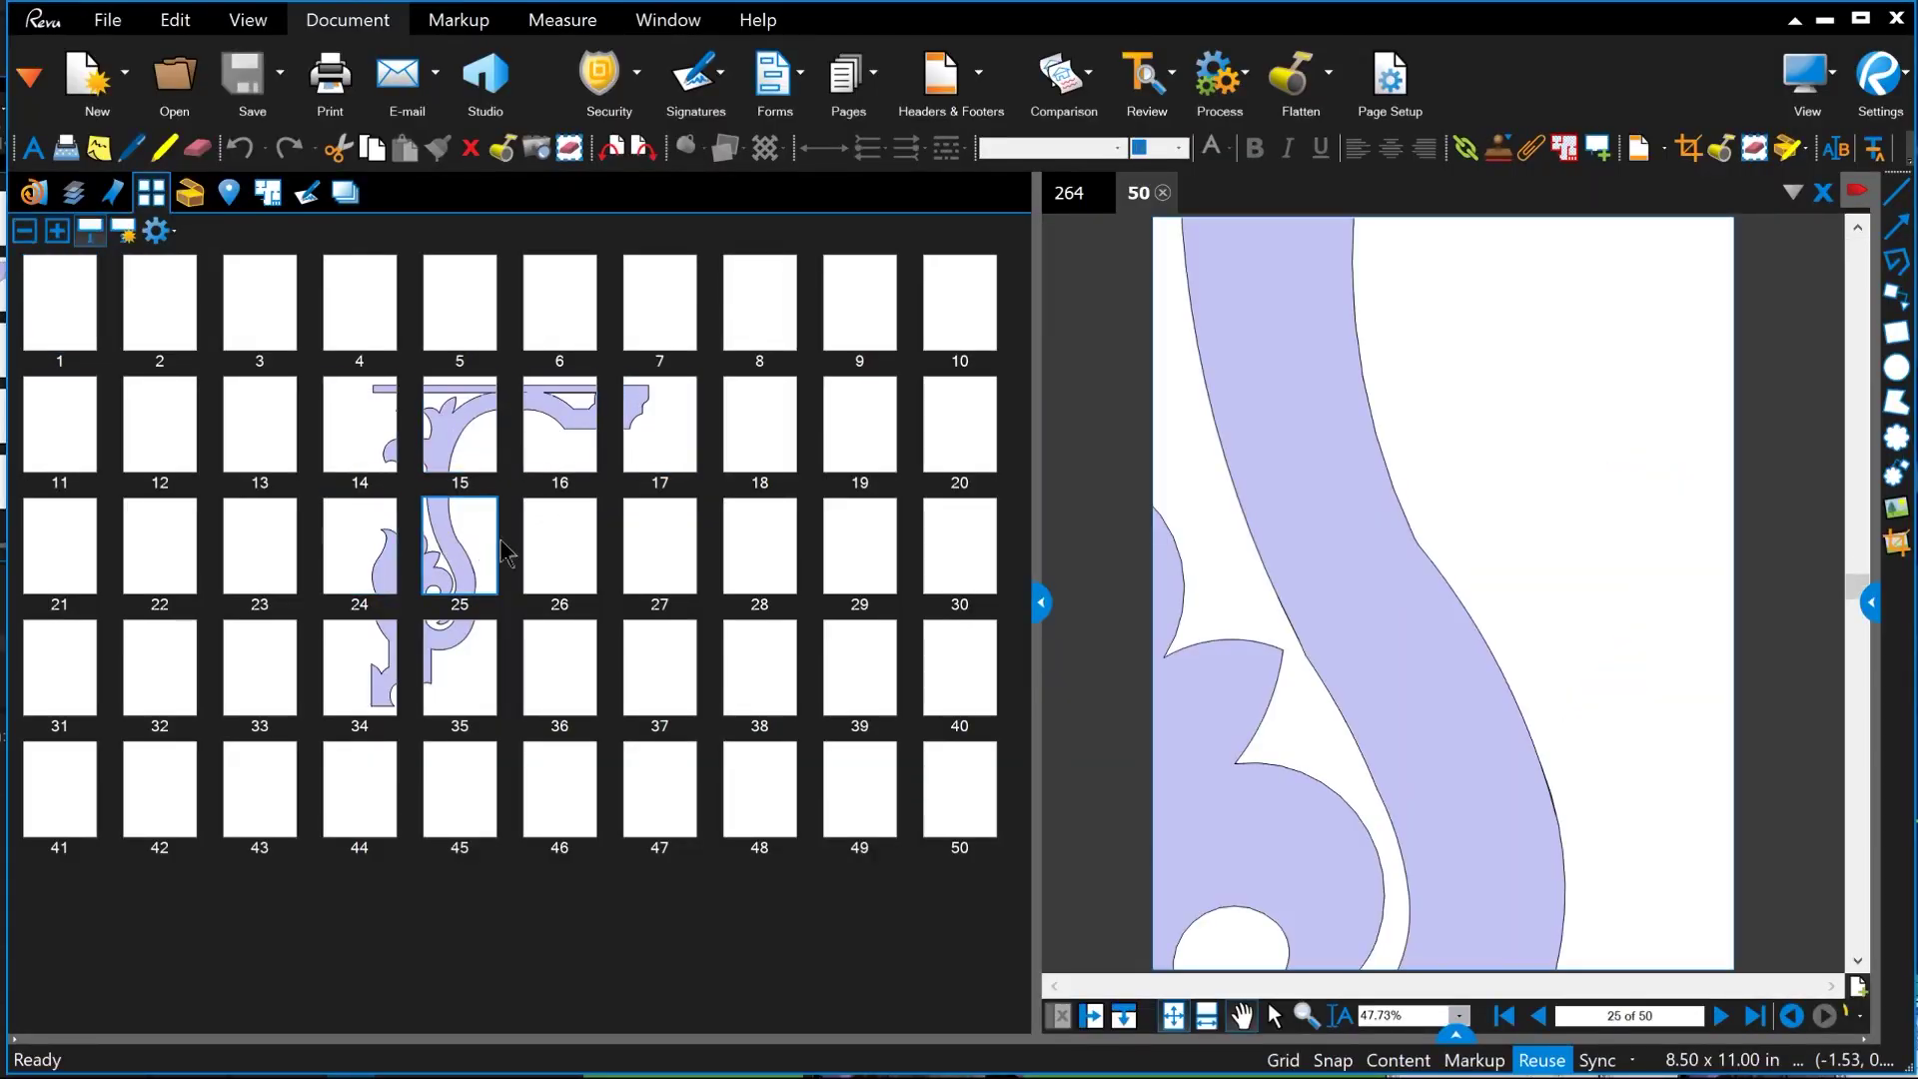
left_click(429, 669)
left_click(383, 675)
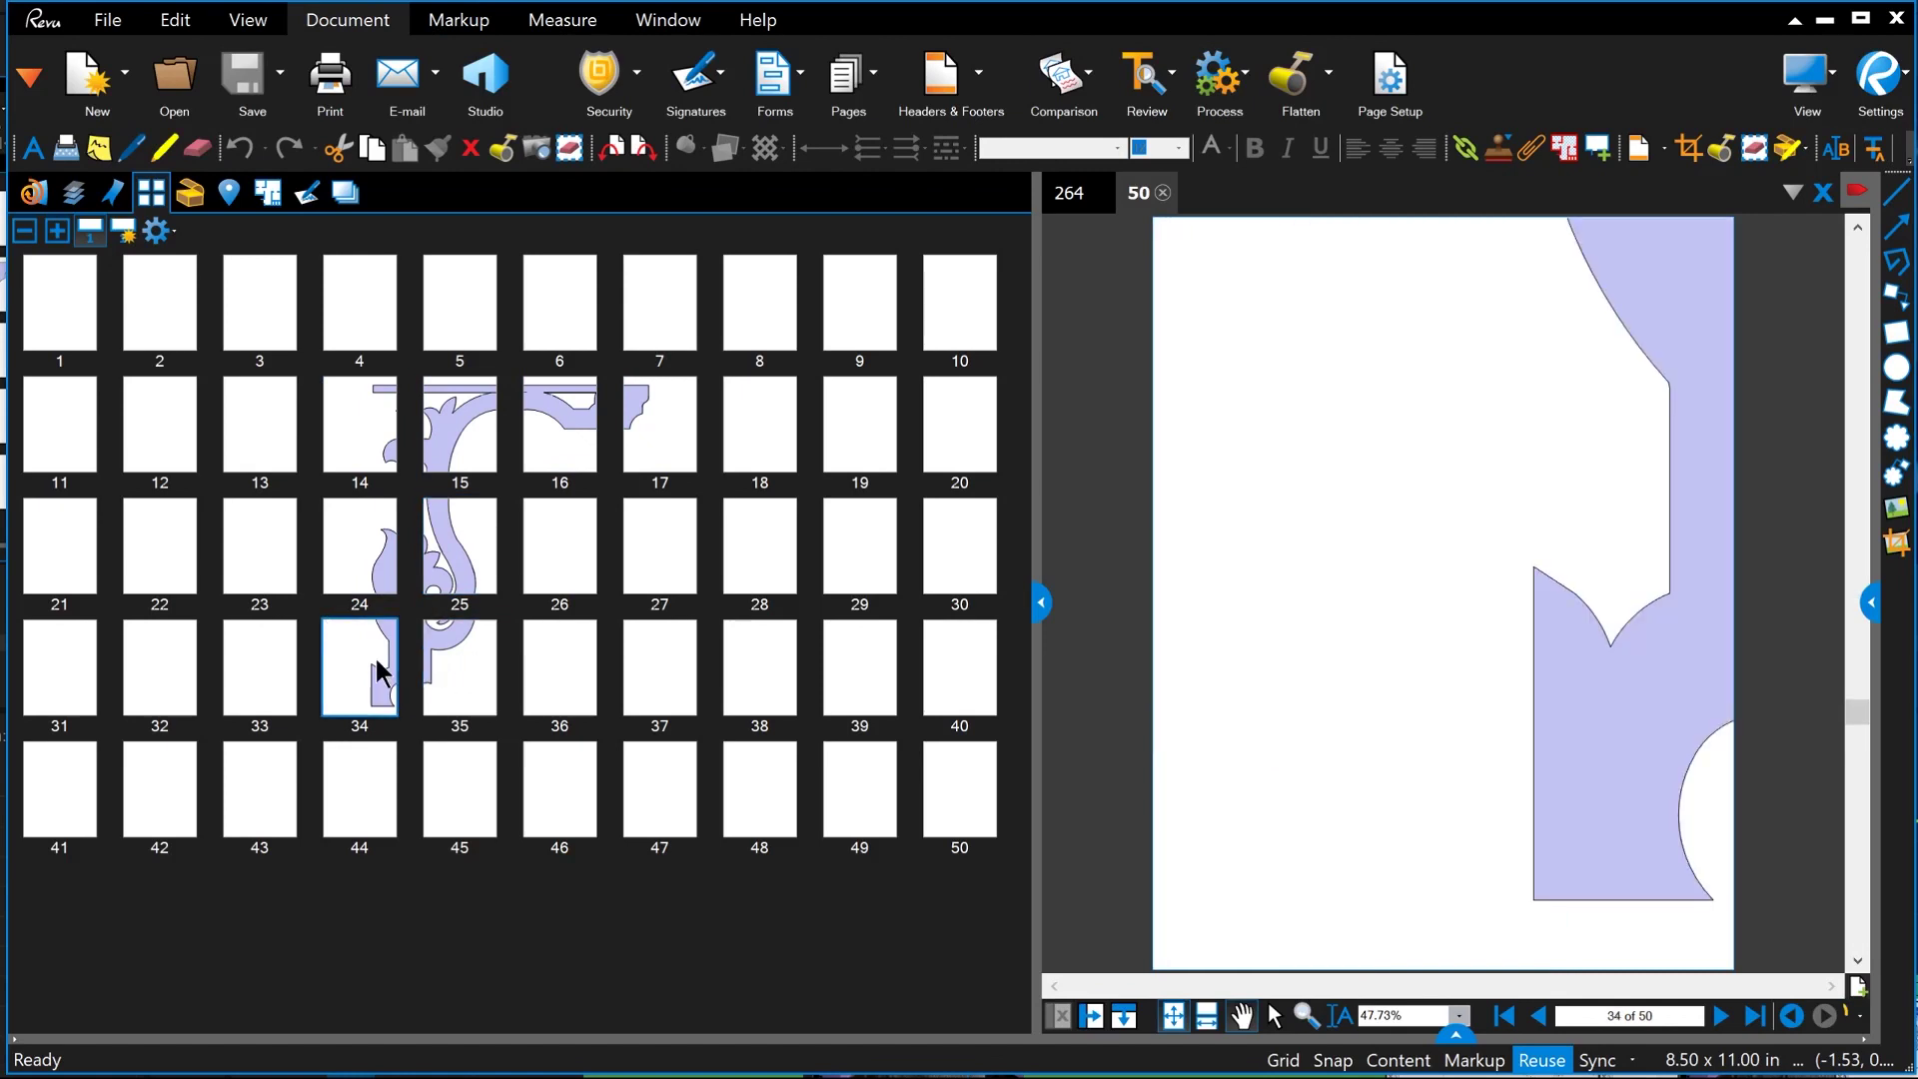
left_click(366, 805)
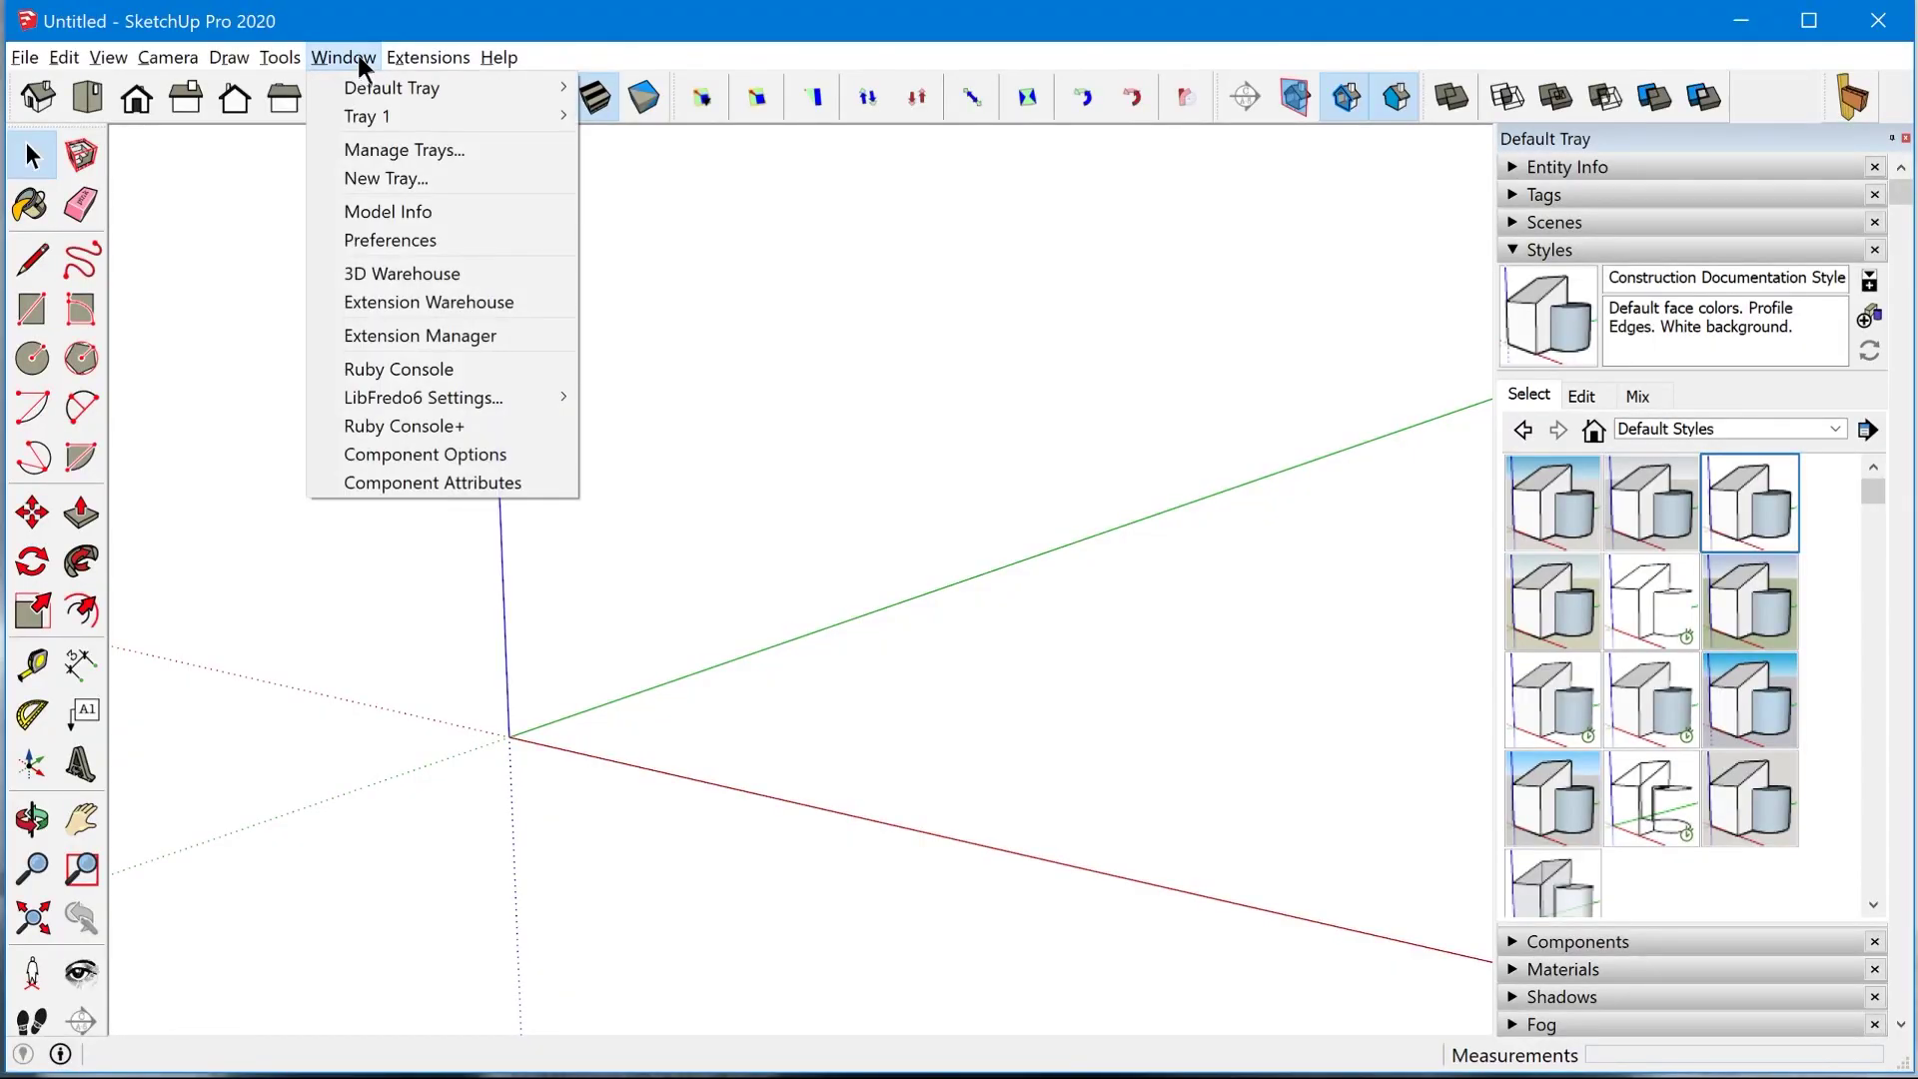
Open the 3D Warehouse library and scroll through the corbel search results.
left_click(448, 276)
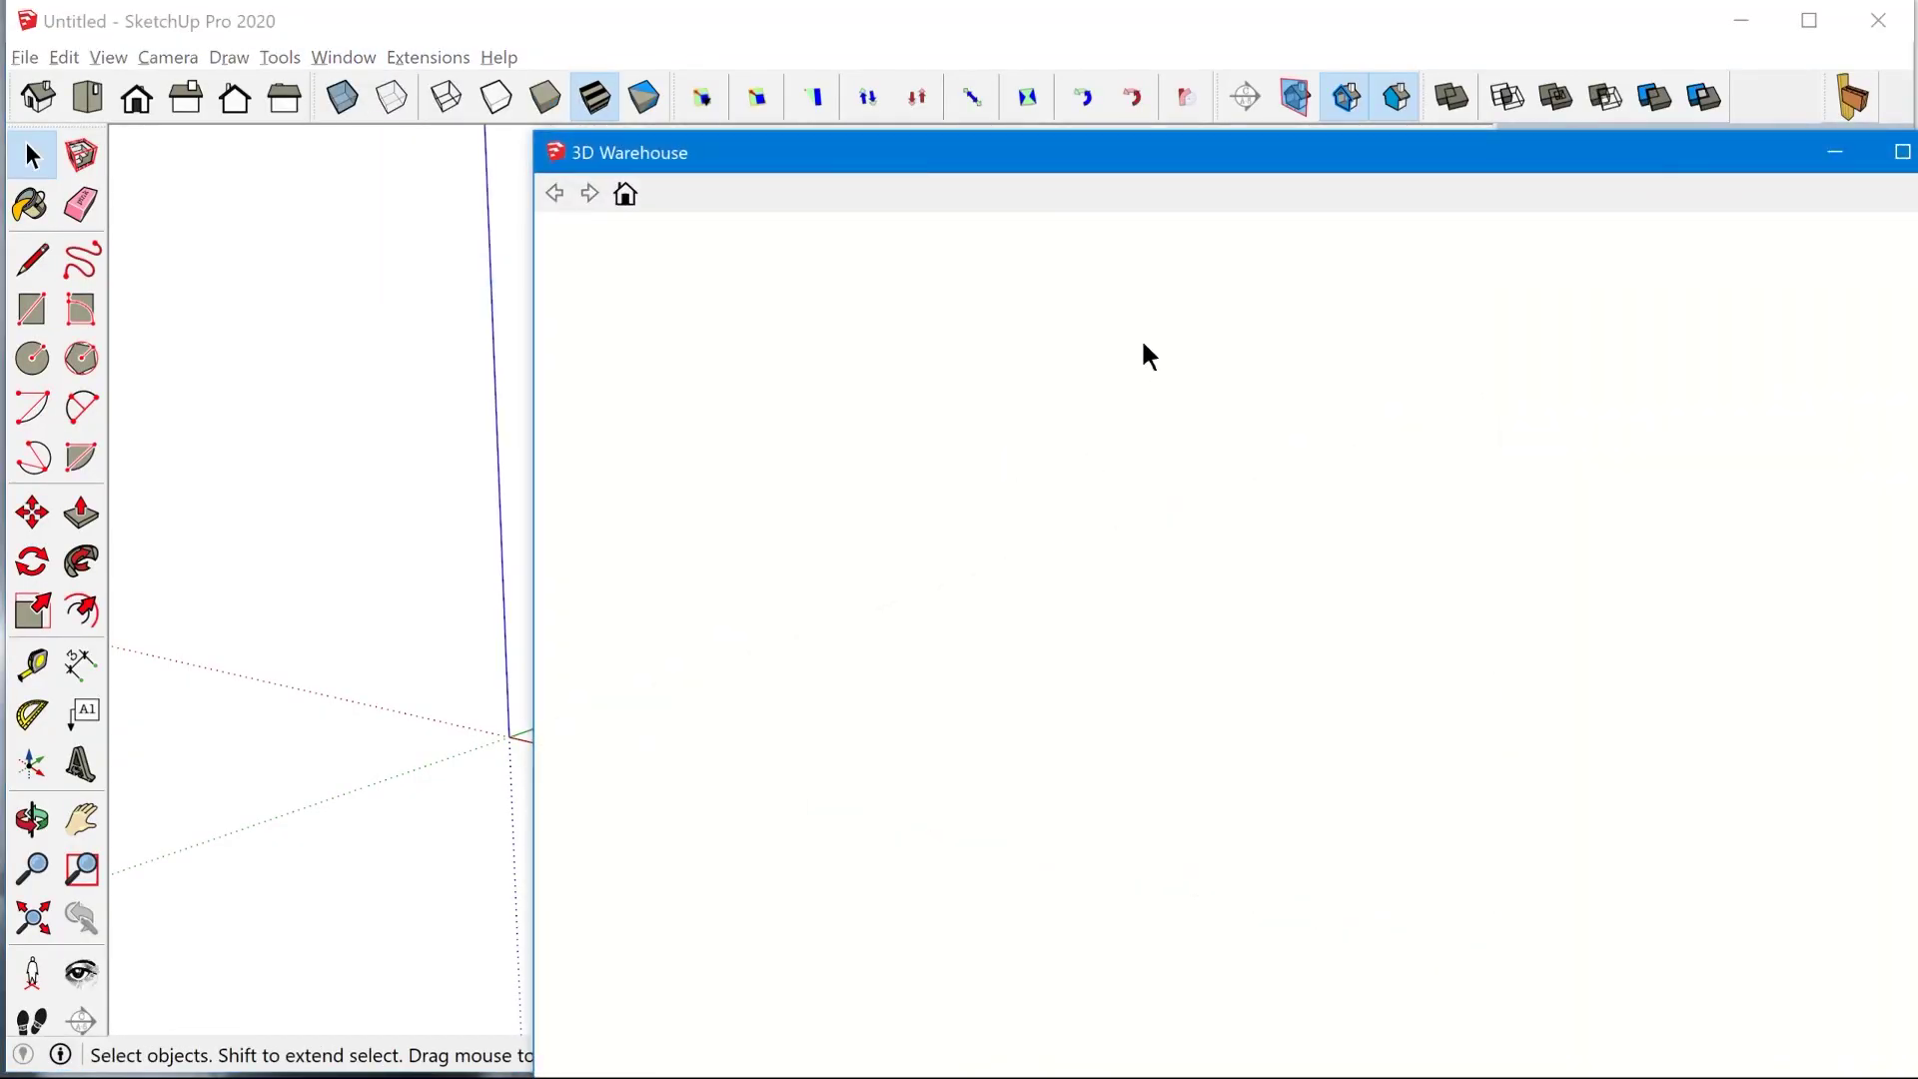
scroll(1318, 667, "down", 15)
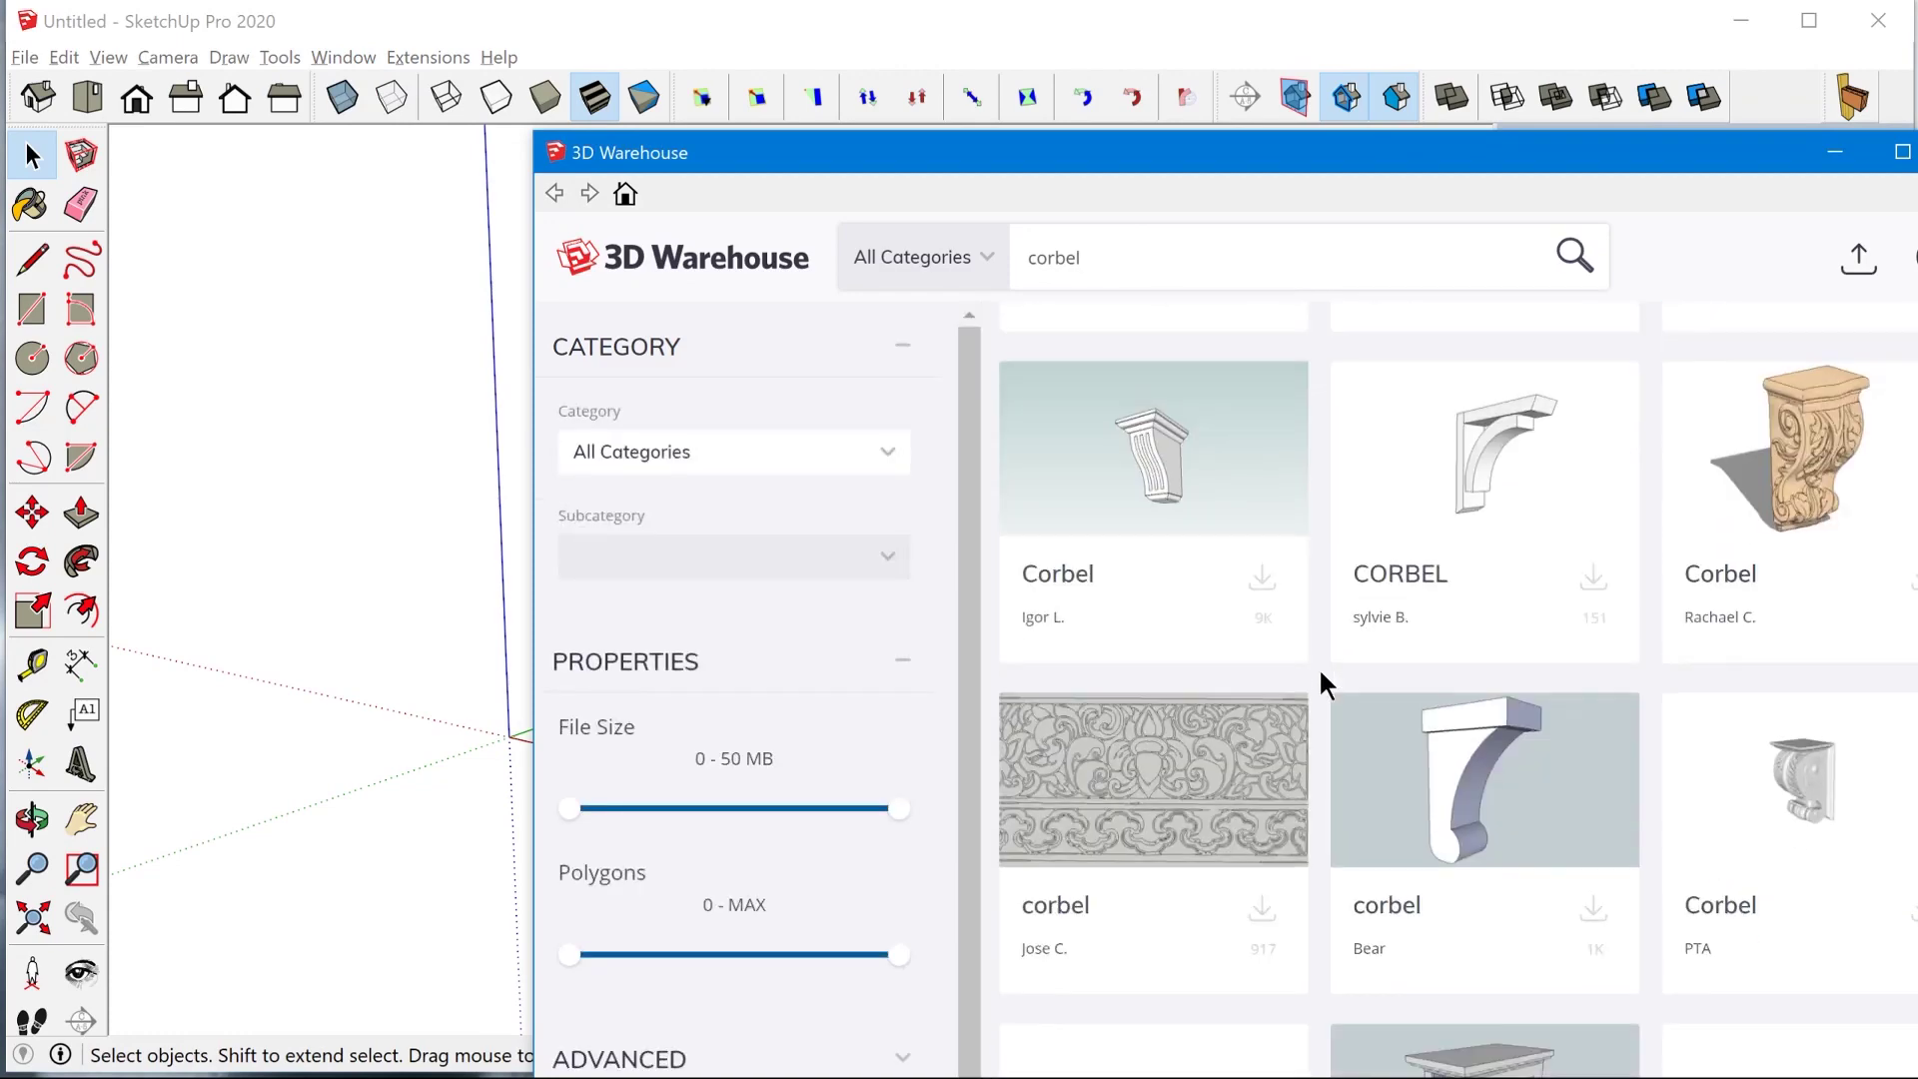
scroll(1334, 665, "down", 10)
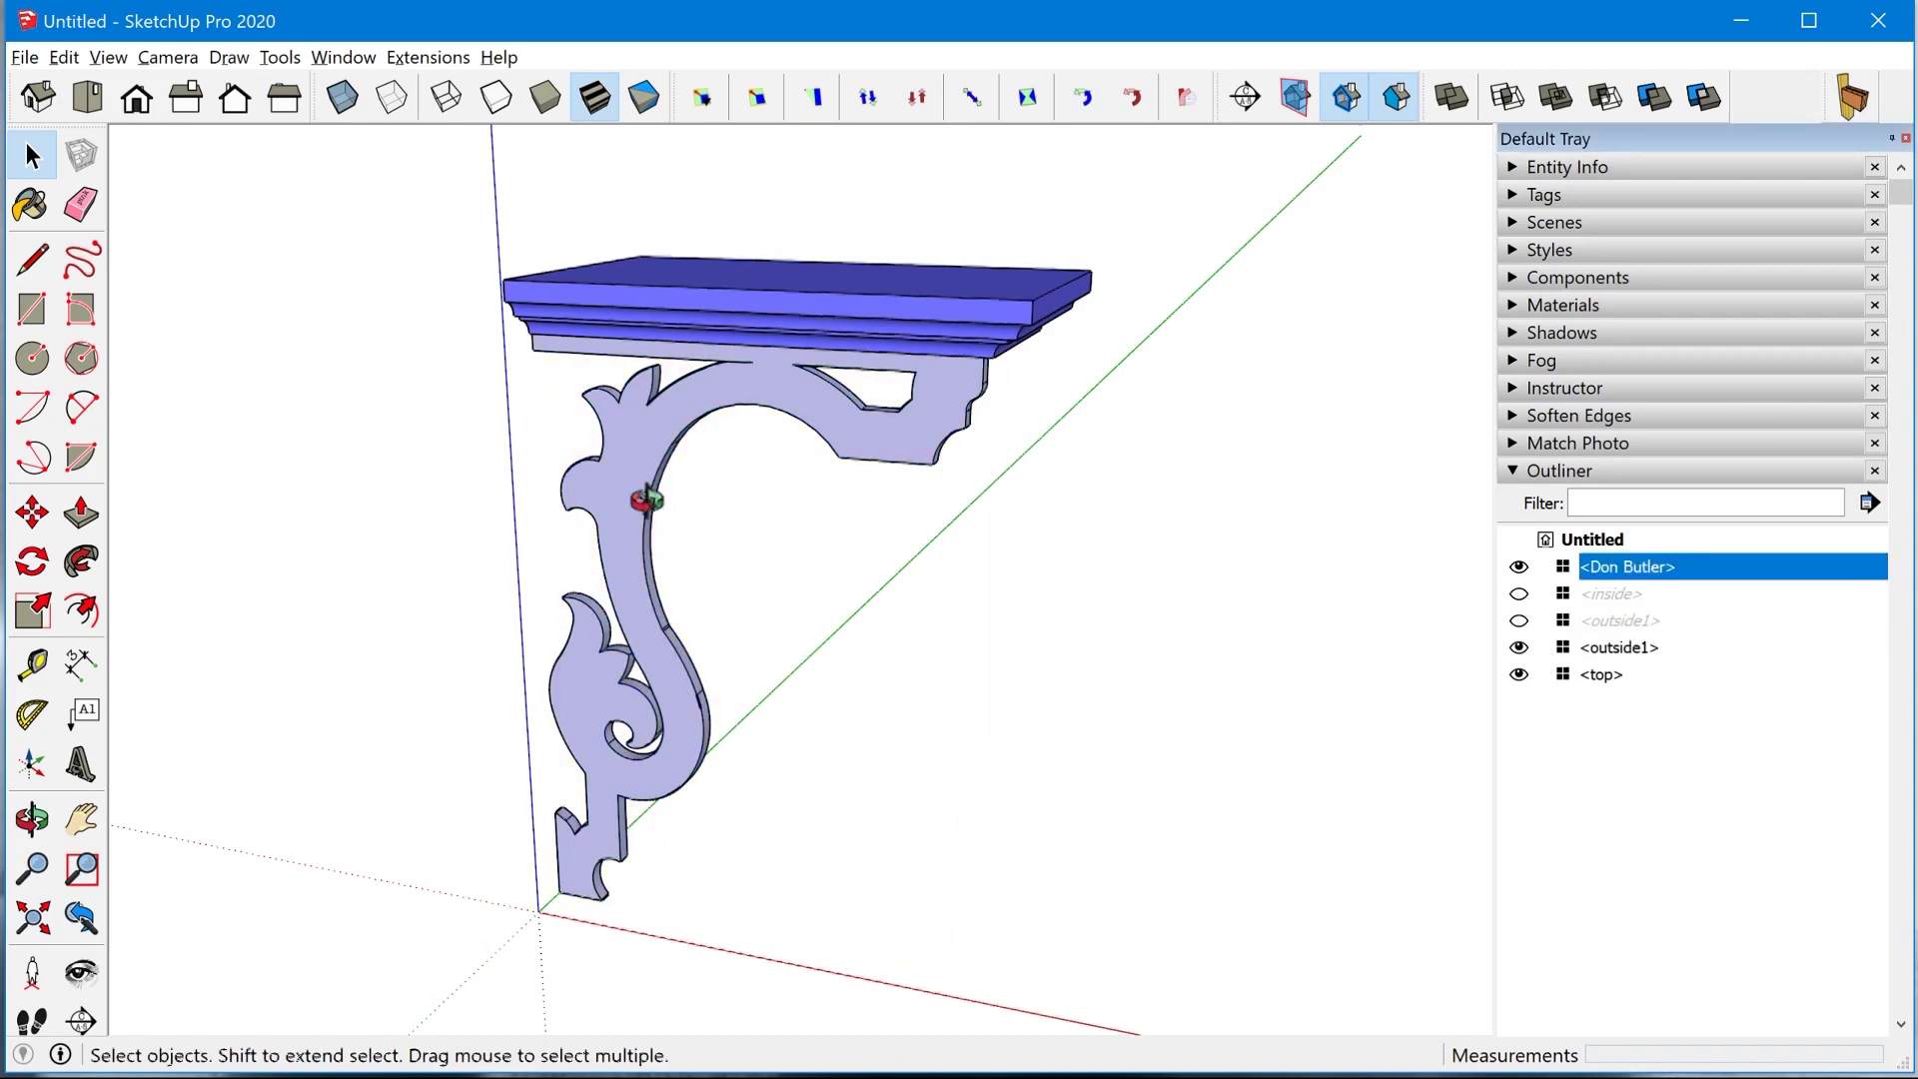
Orbit the corbel to face the viewer and select the outside1 bracket group.
middle_click_drag(647, 499, 1388, 505)
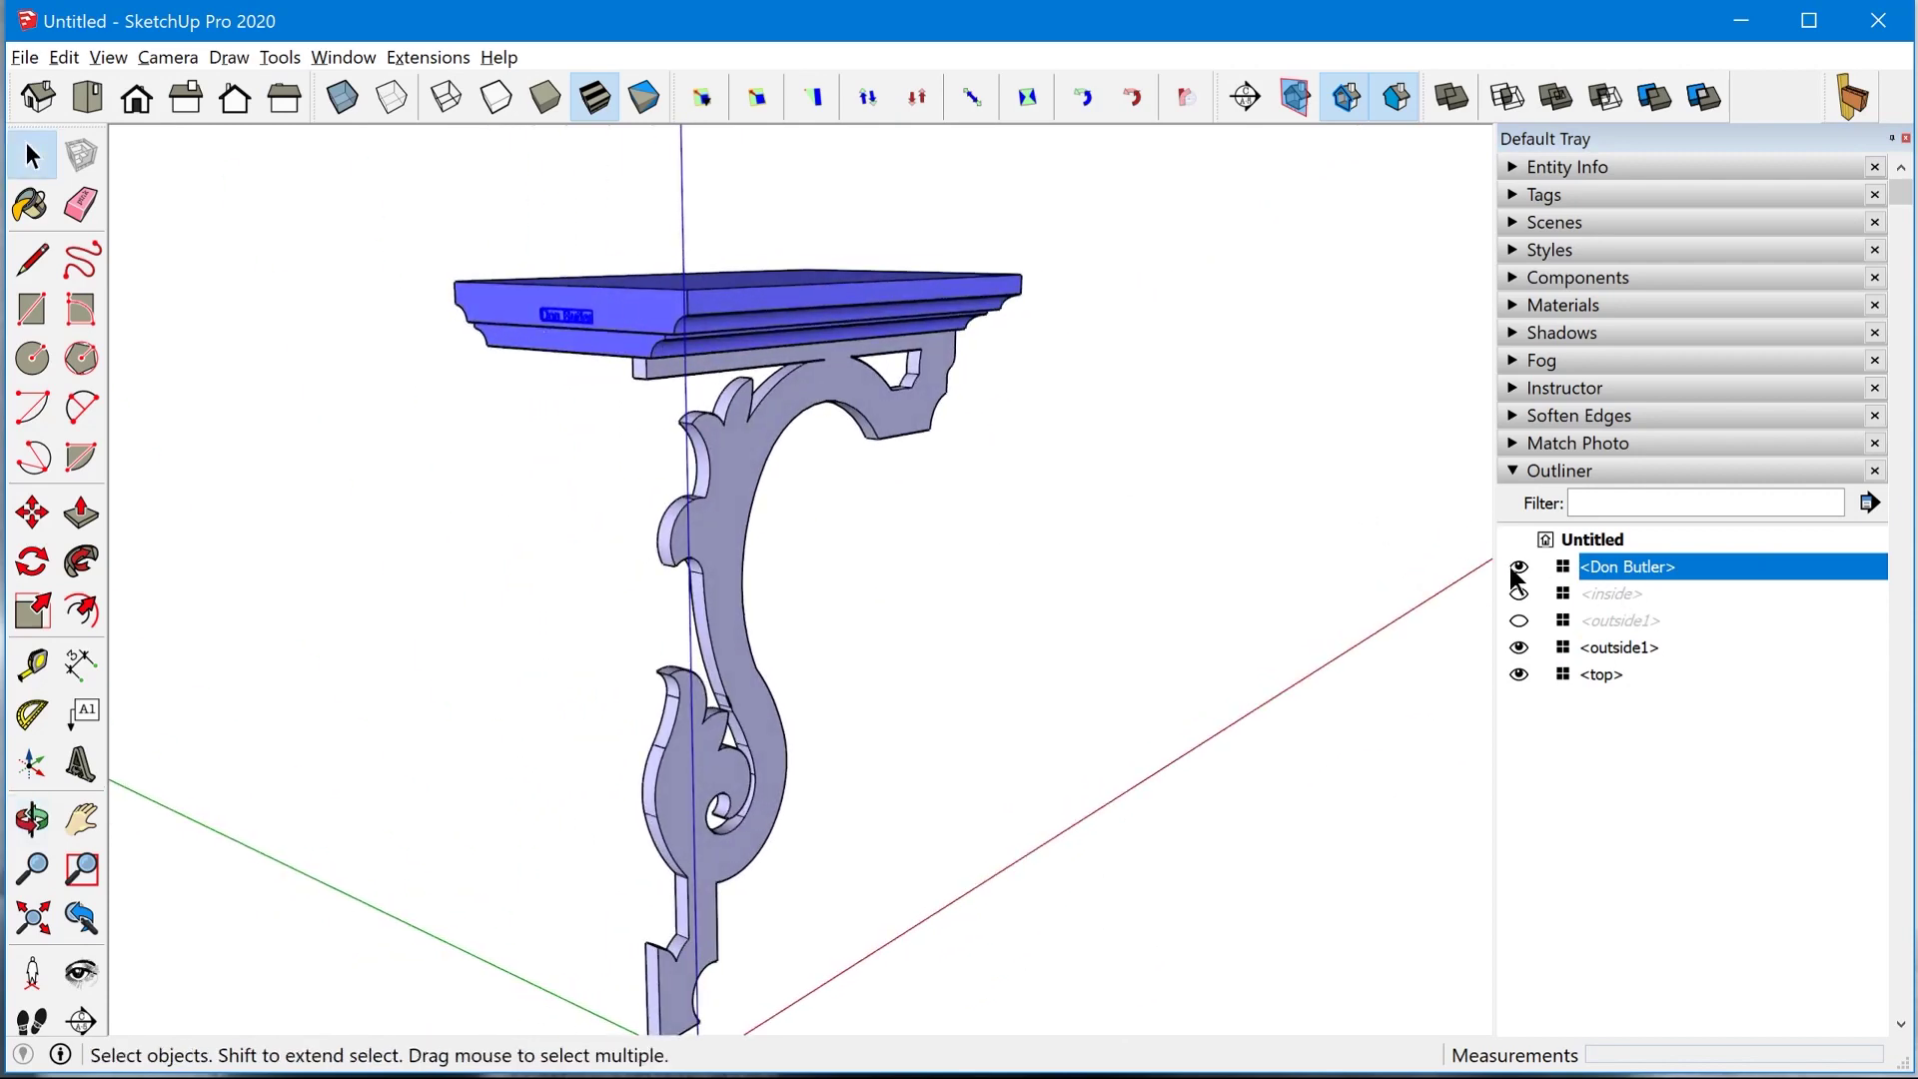
middle_click_drag(1076, 524, 704, 705)
left_click(701, 704)
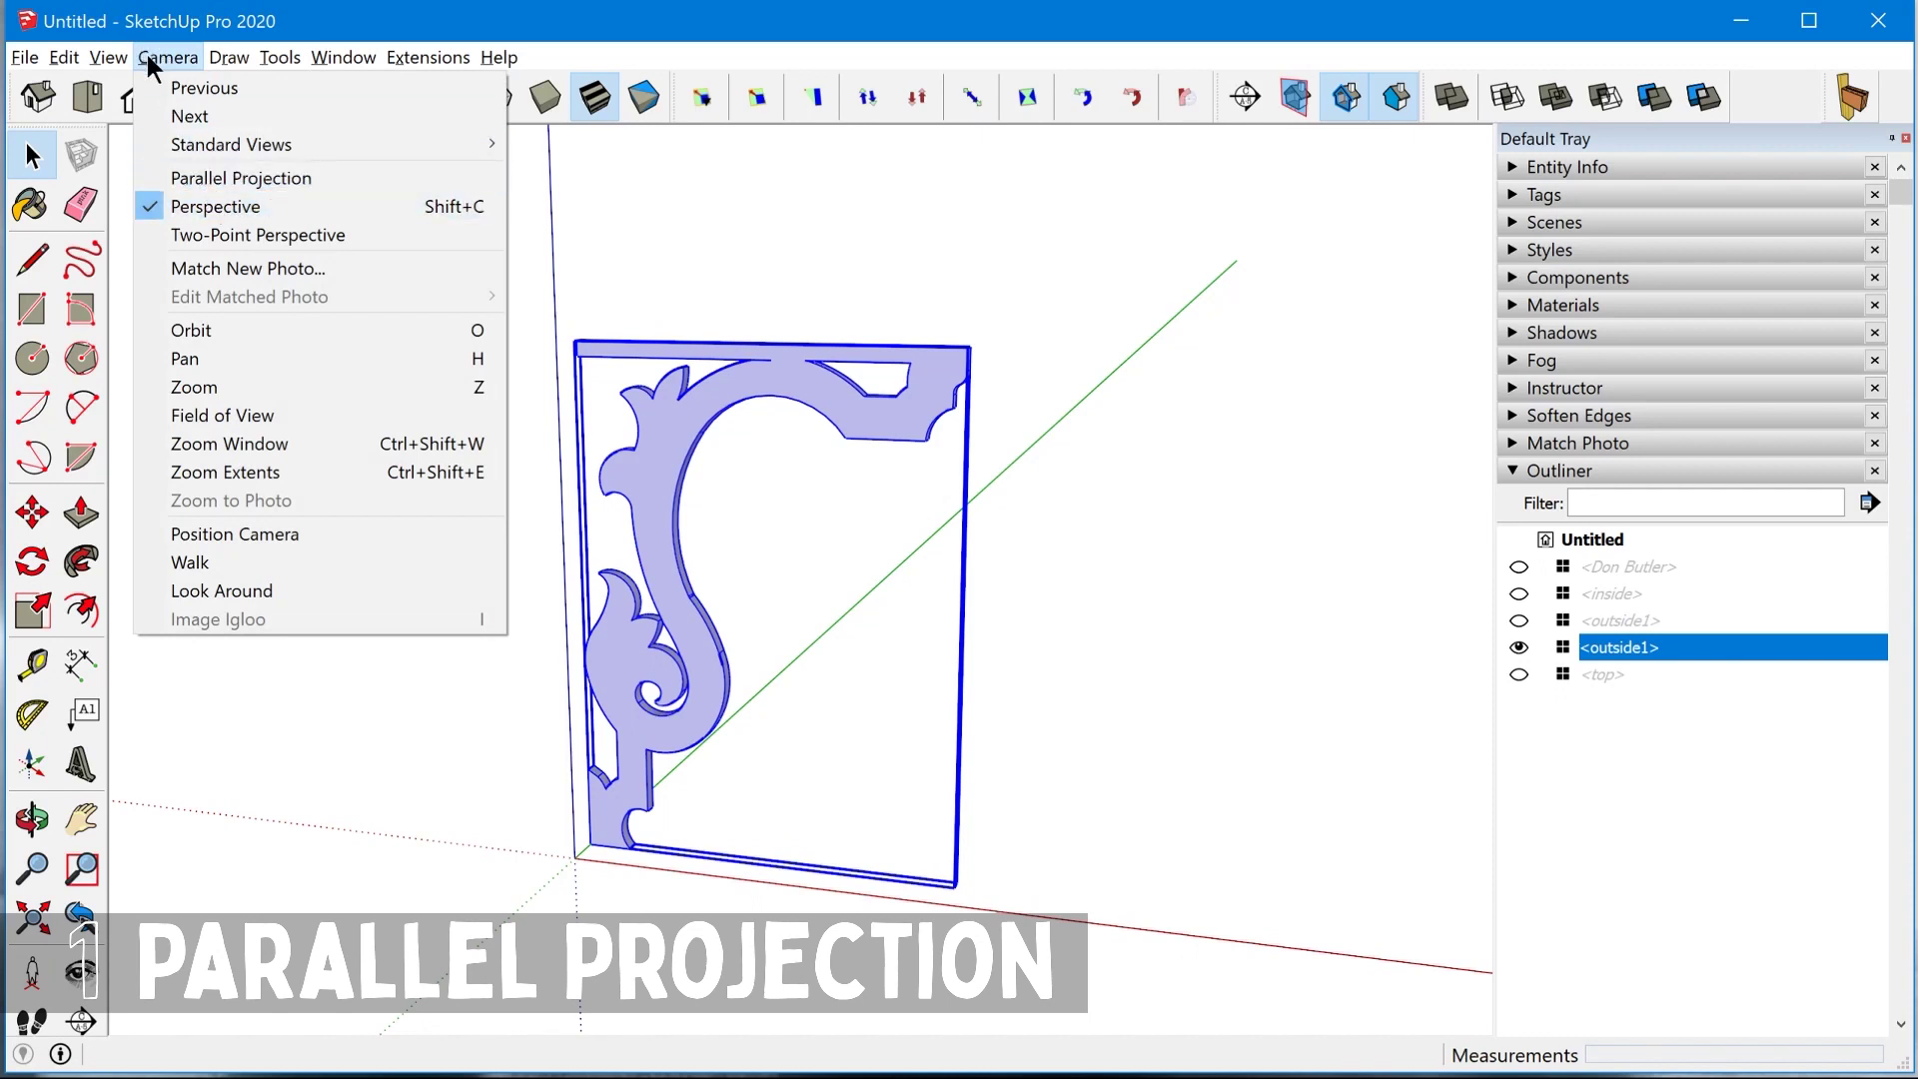
Switch to Parallel Projection, orbit the bracket, then view it from the Front standard view.
left_click(180, 179)
key("o")
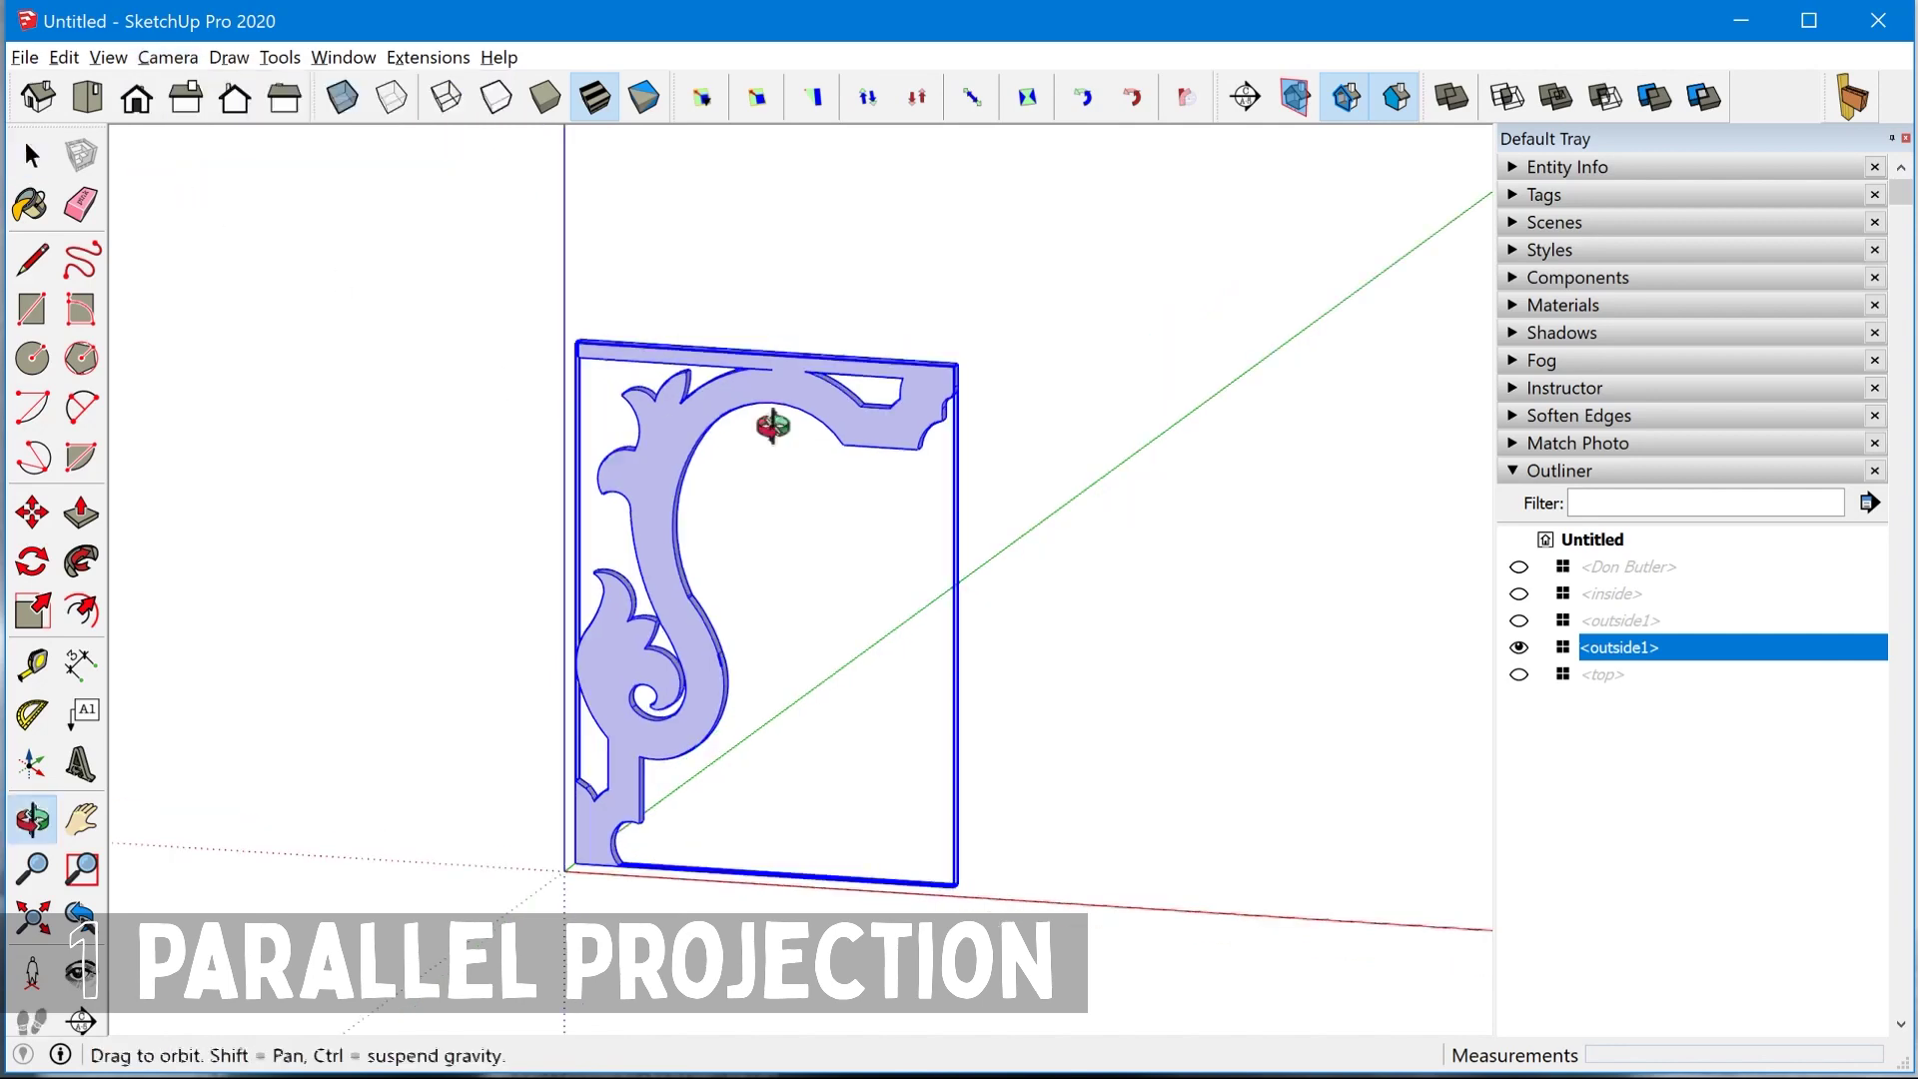
left_click_drag(770, 428, 372, 599)
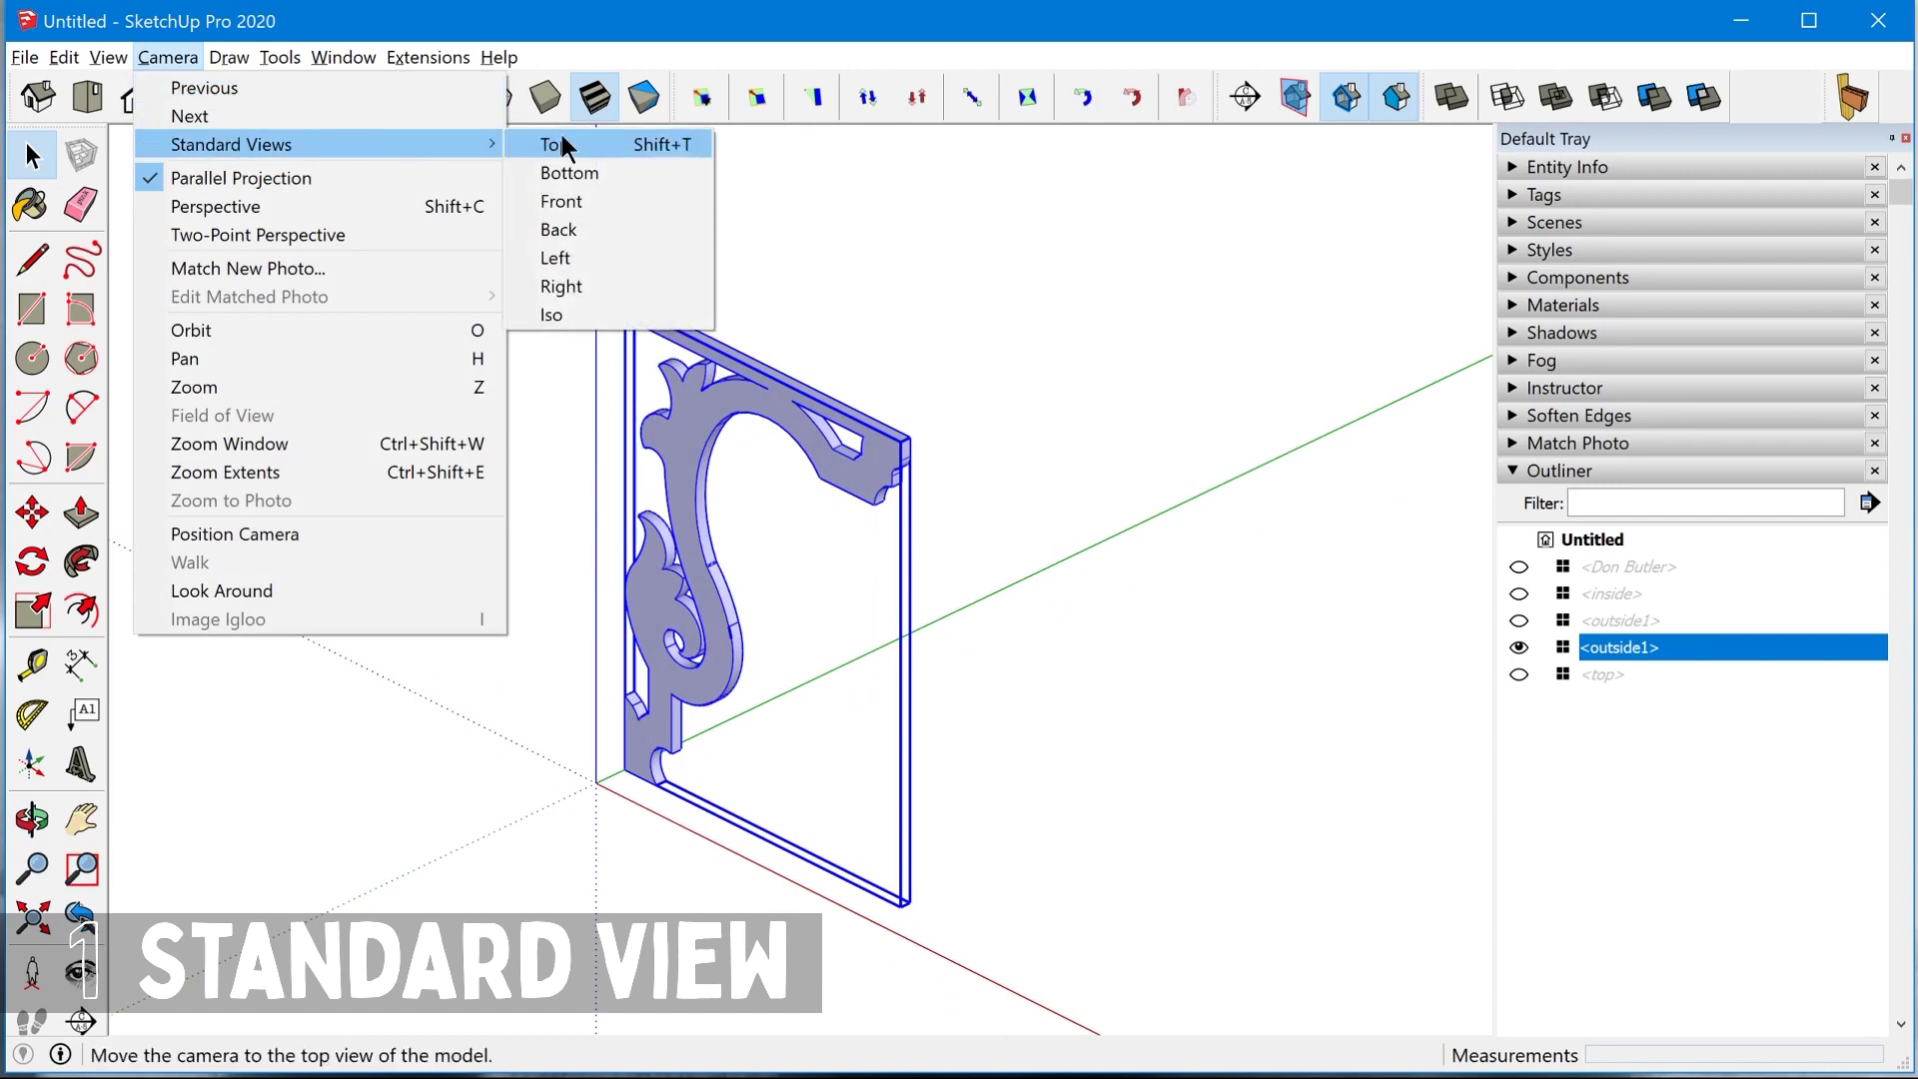
left_click(576, 207)
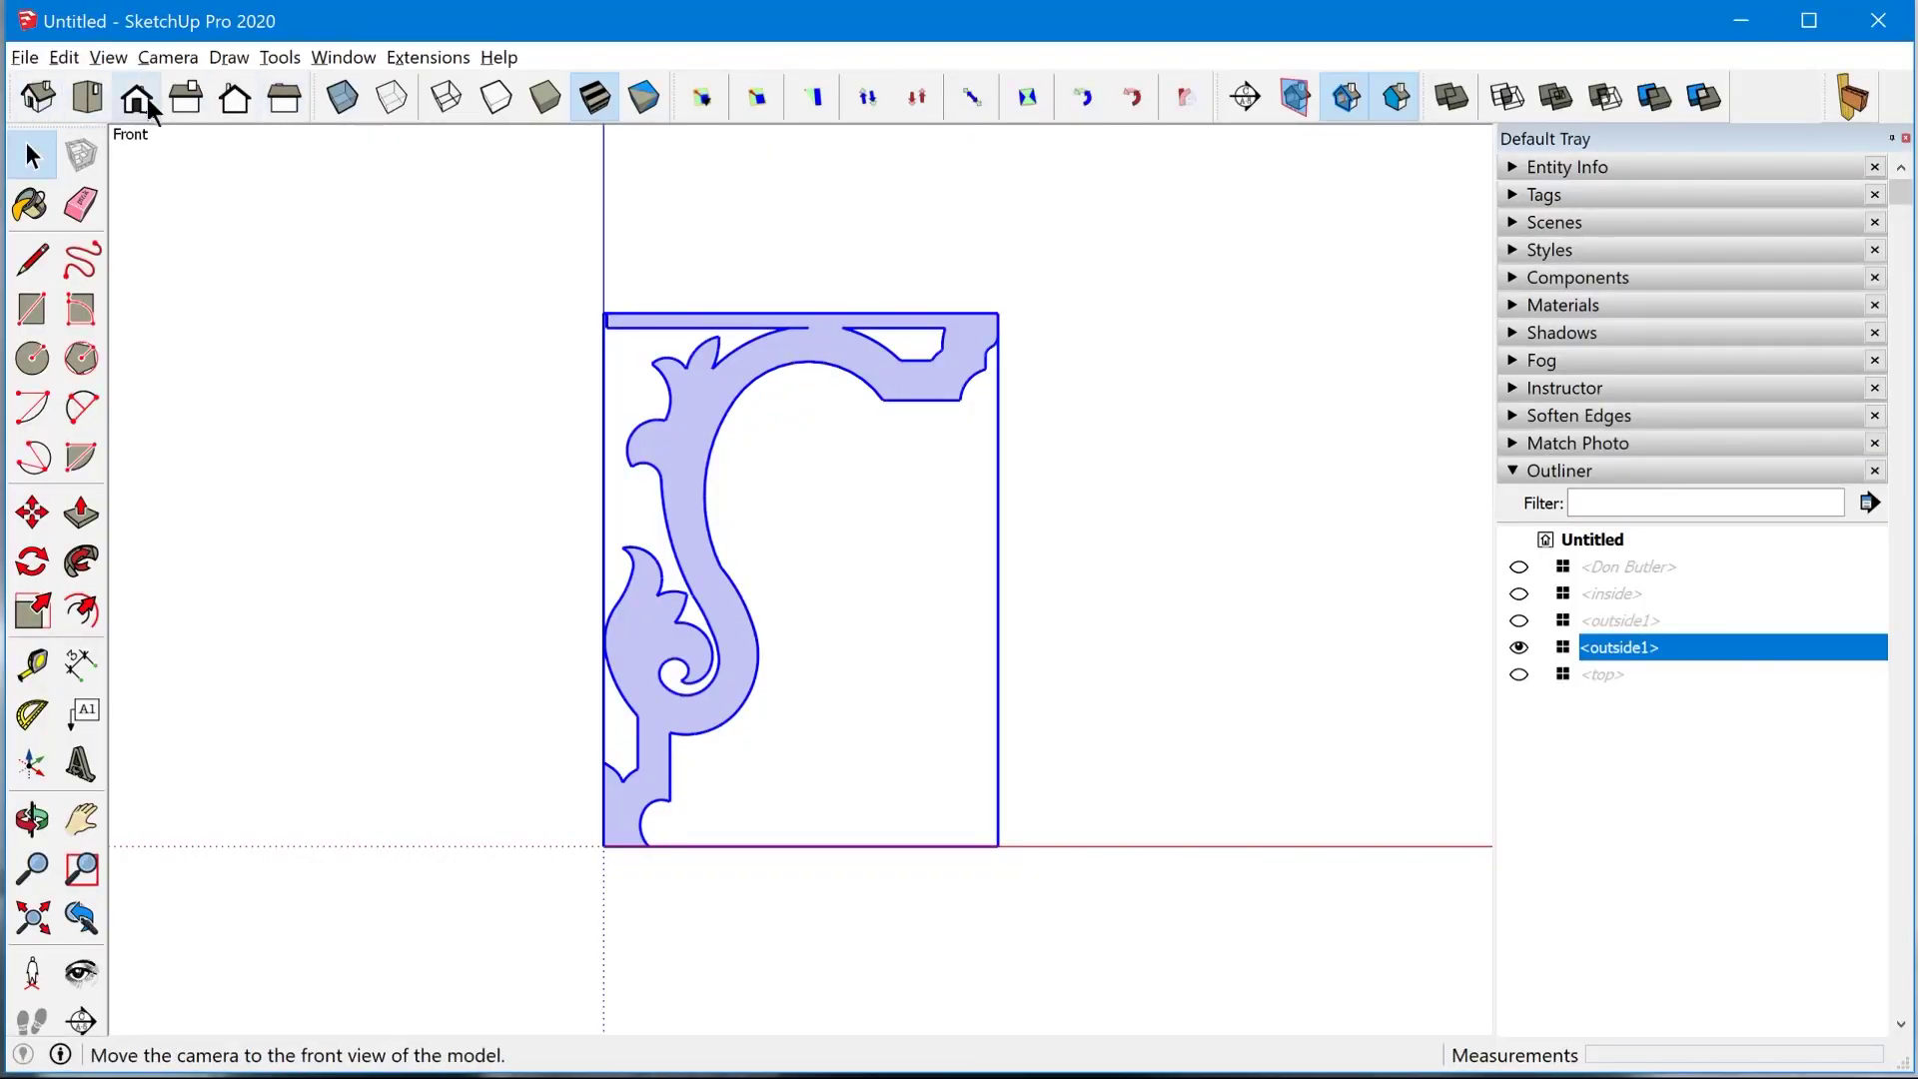
left_click(162, 100)
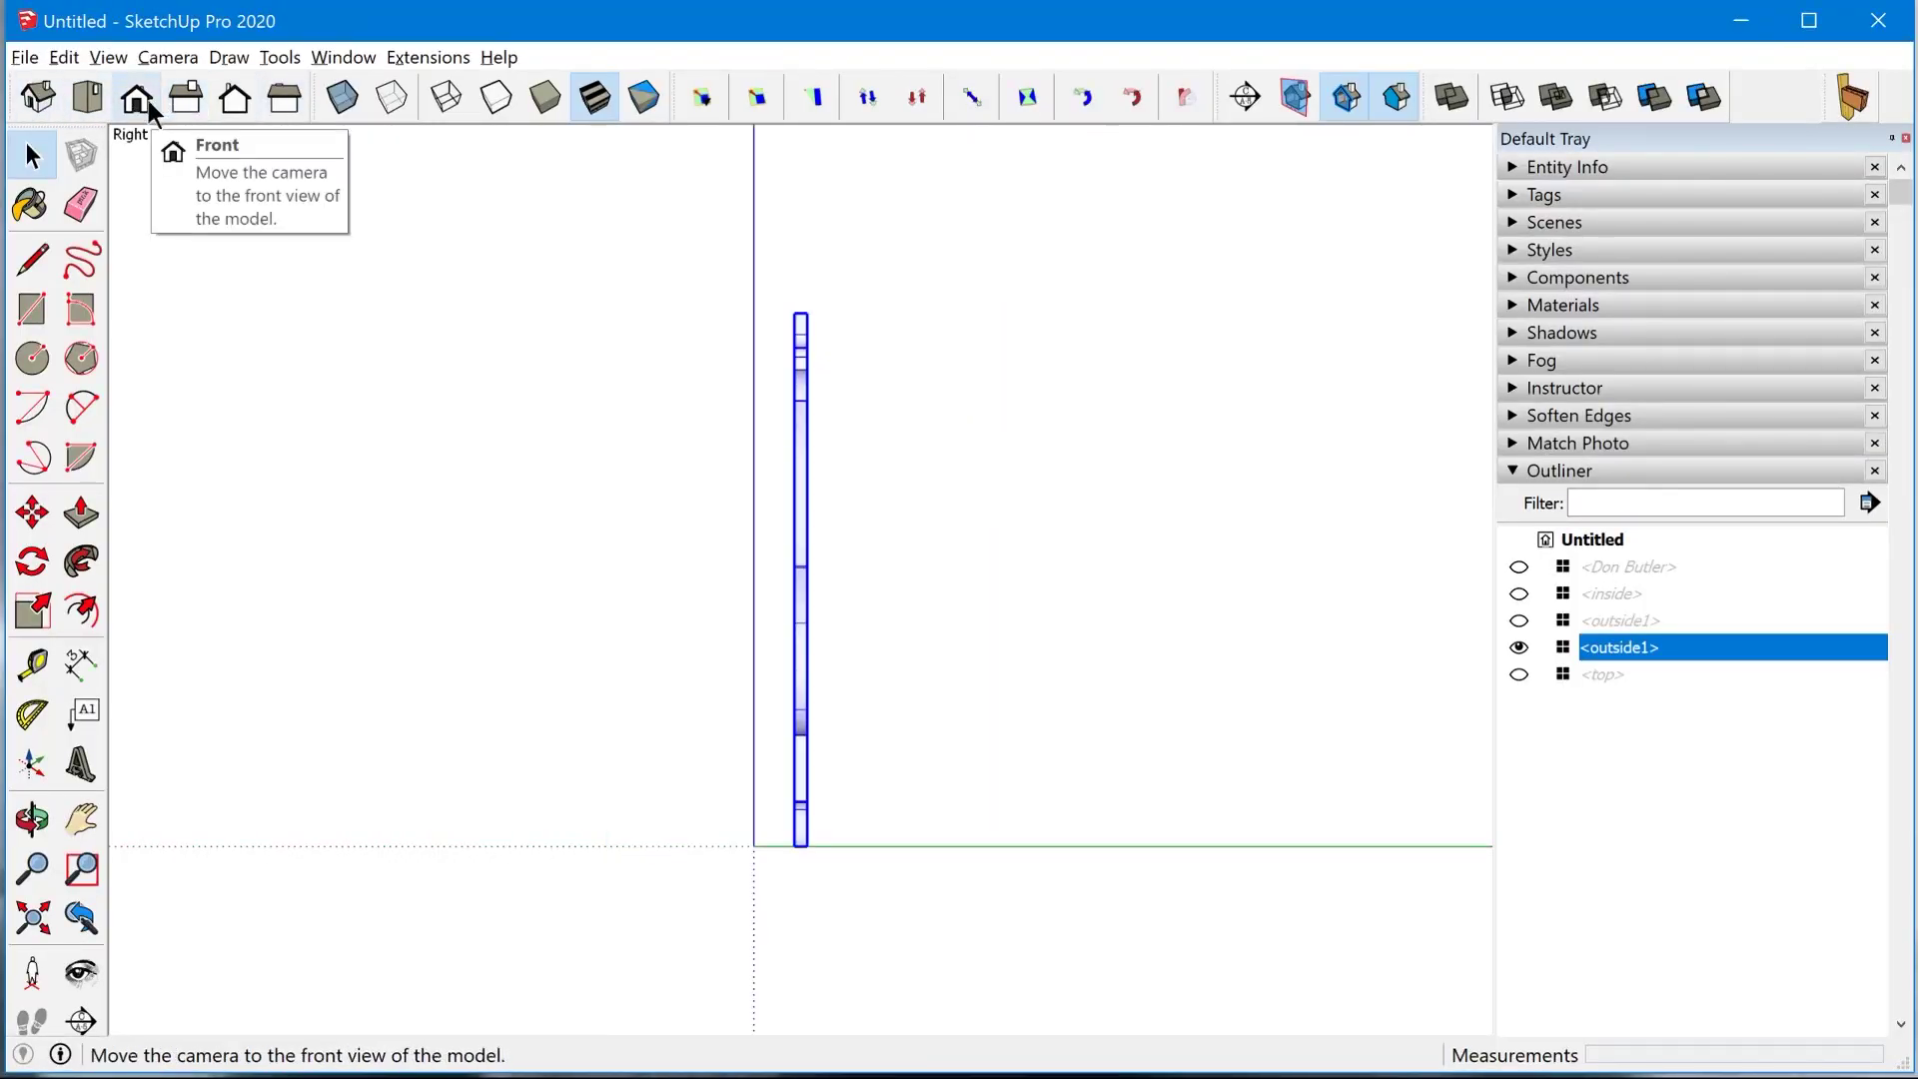
left_click(139, 97)
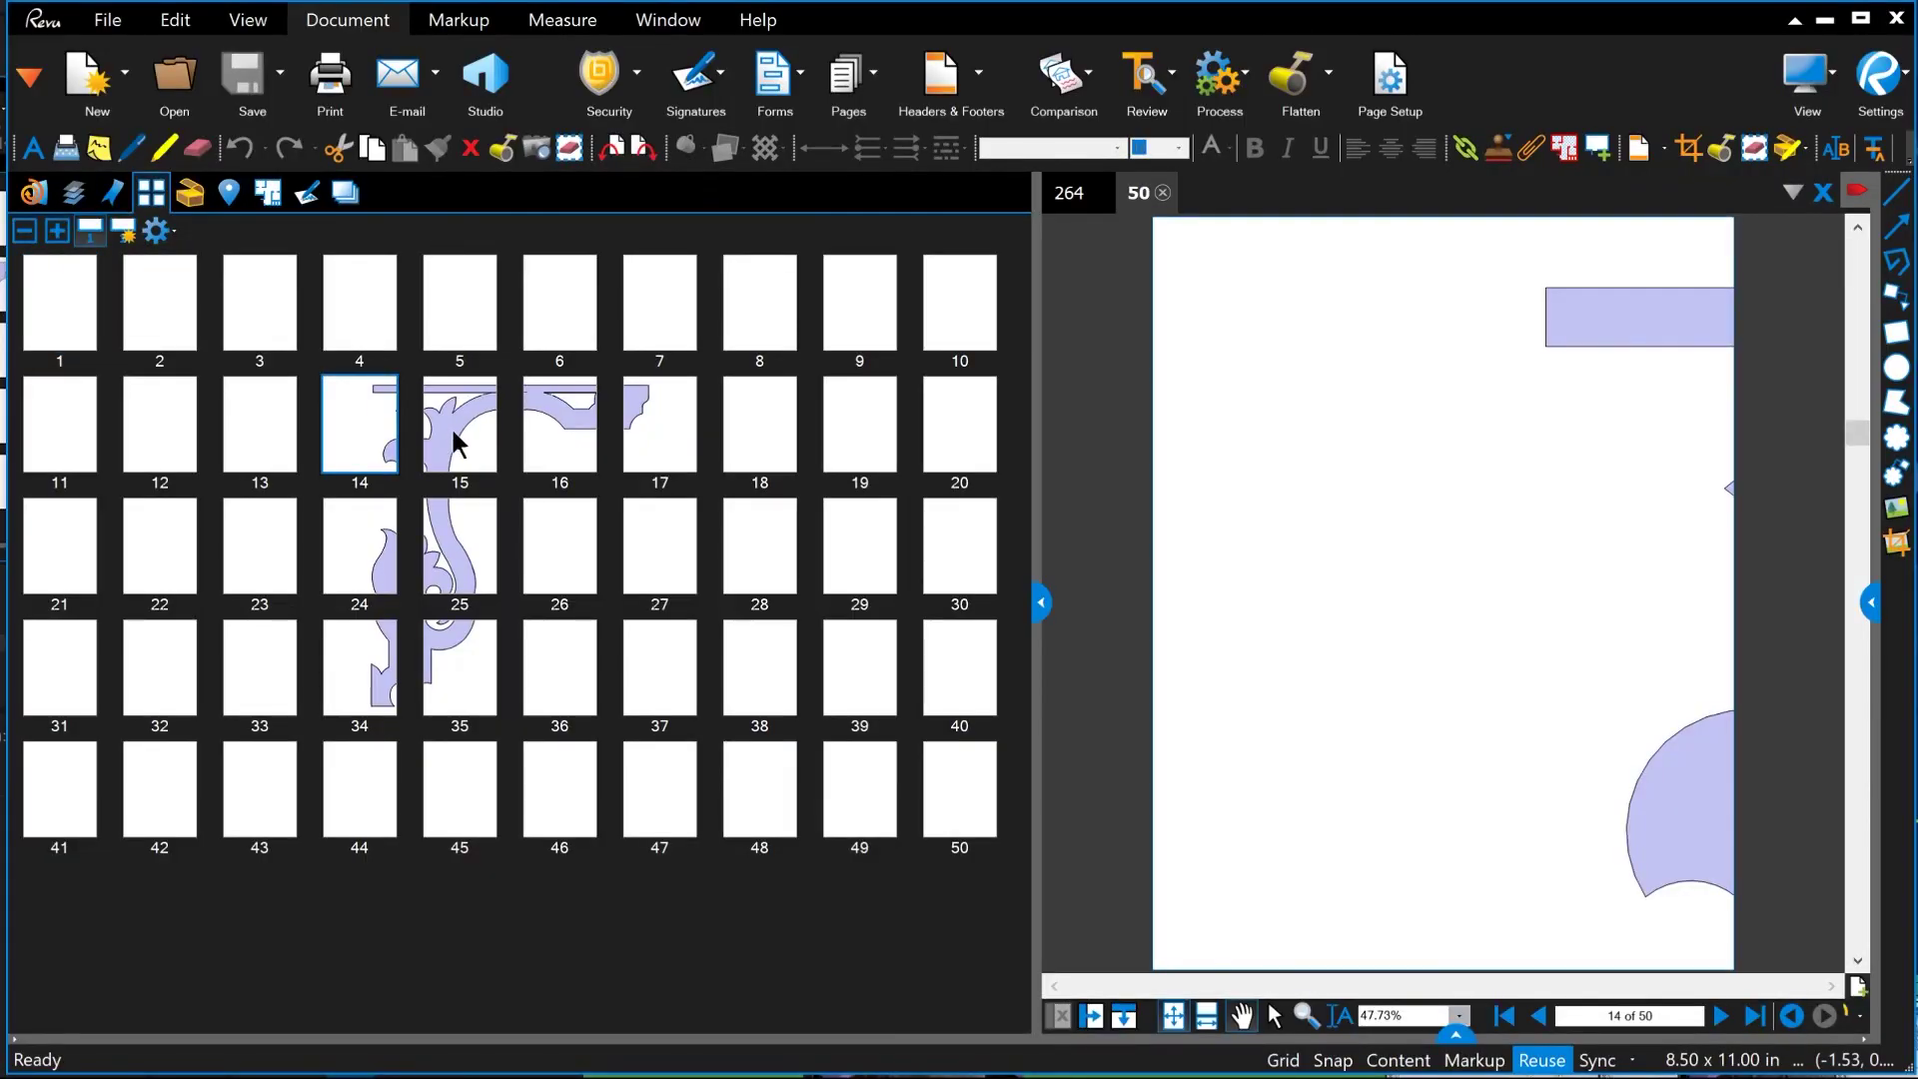
View corbel tiles 15, 16, 17, 24, 25, 35 and 34 in turn, stopping on blank page 44.
left_click(454, 426)
left_click(567, 430)
left_click(639, 436)
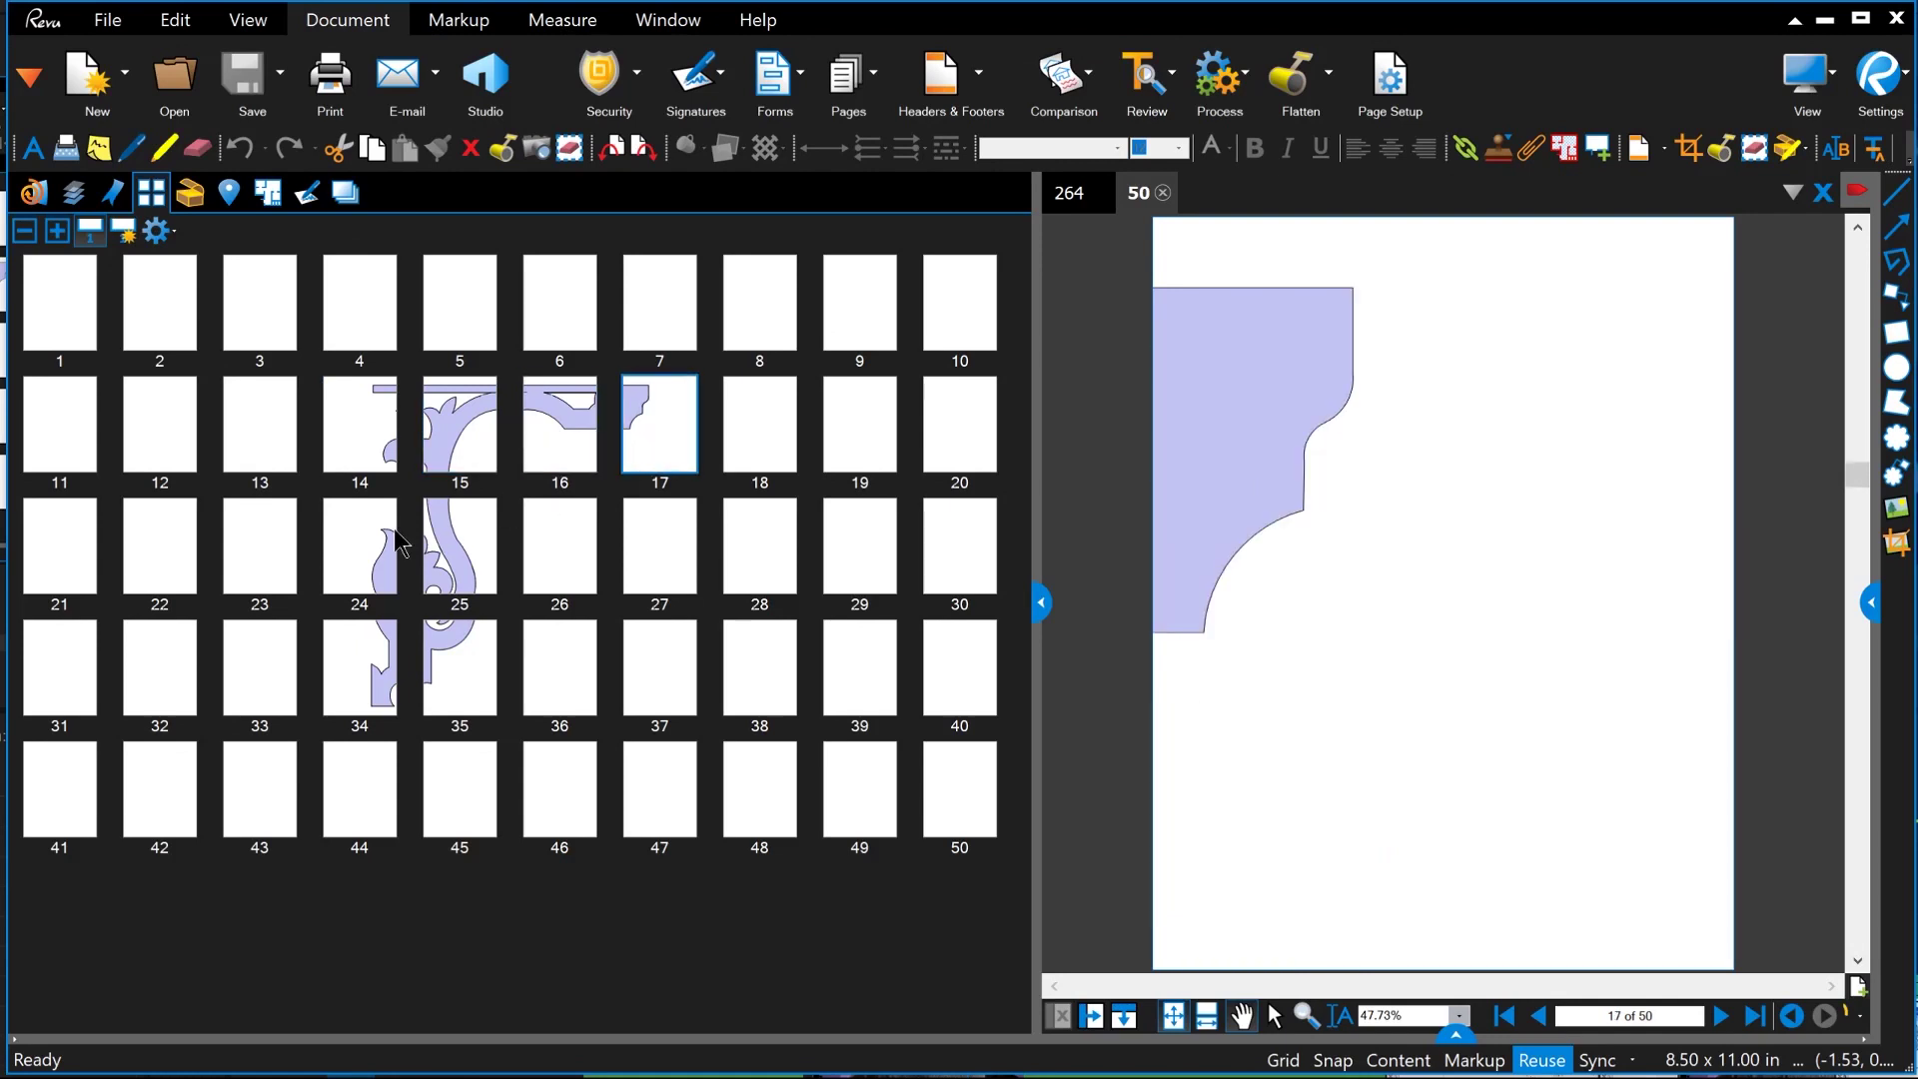
left_click(395, 542)
left_click(462, 548)
left_click(465, 668)
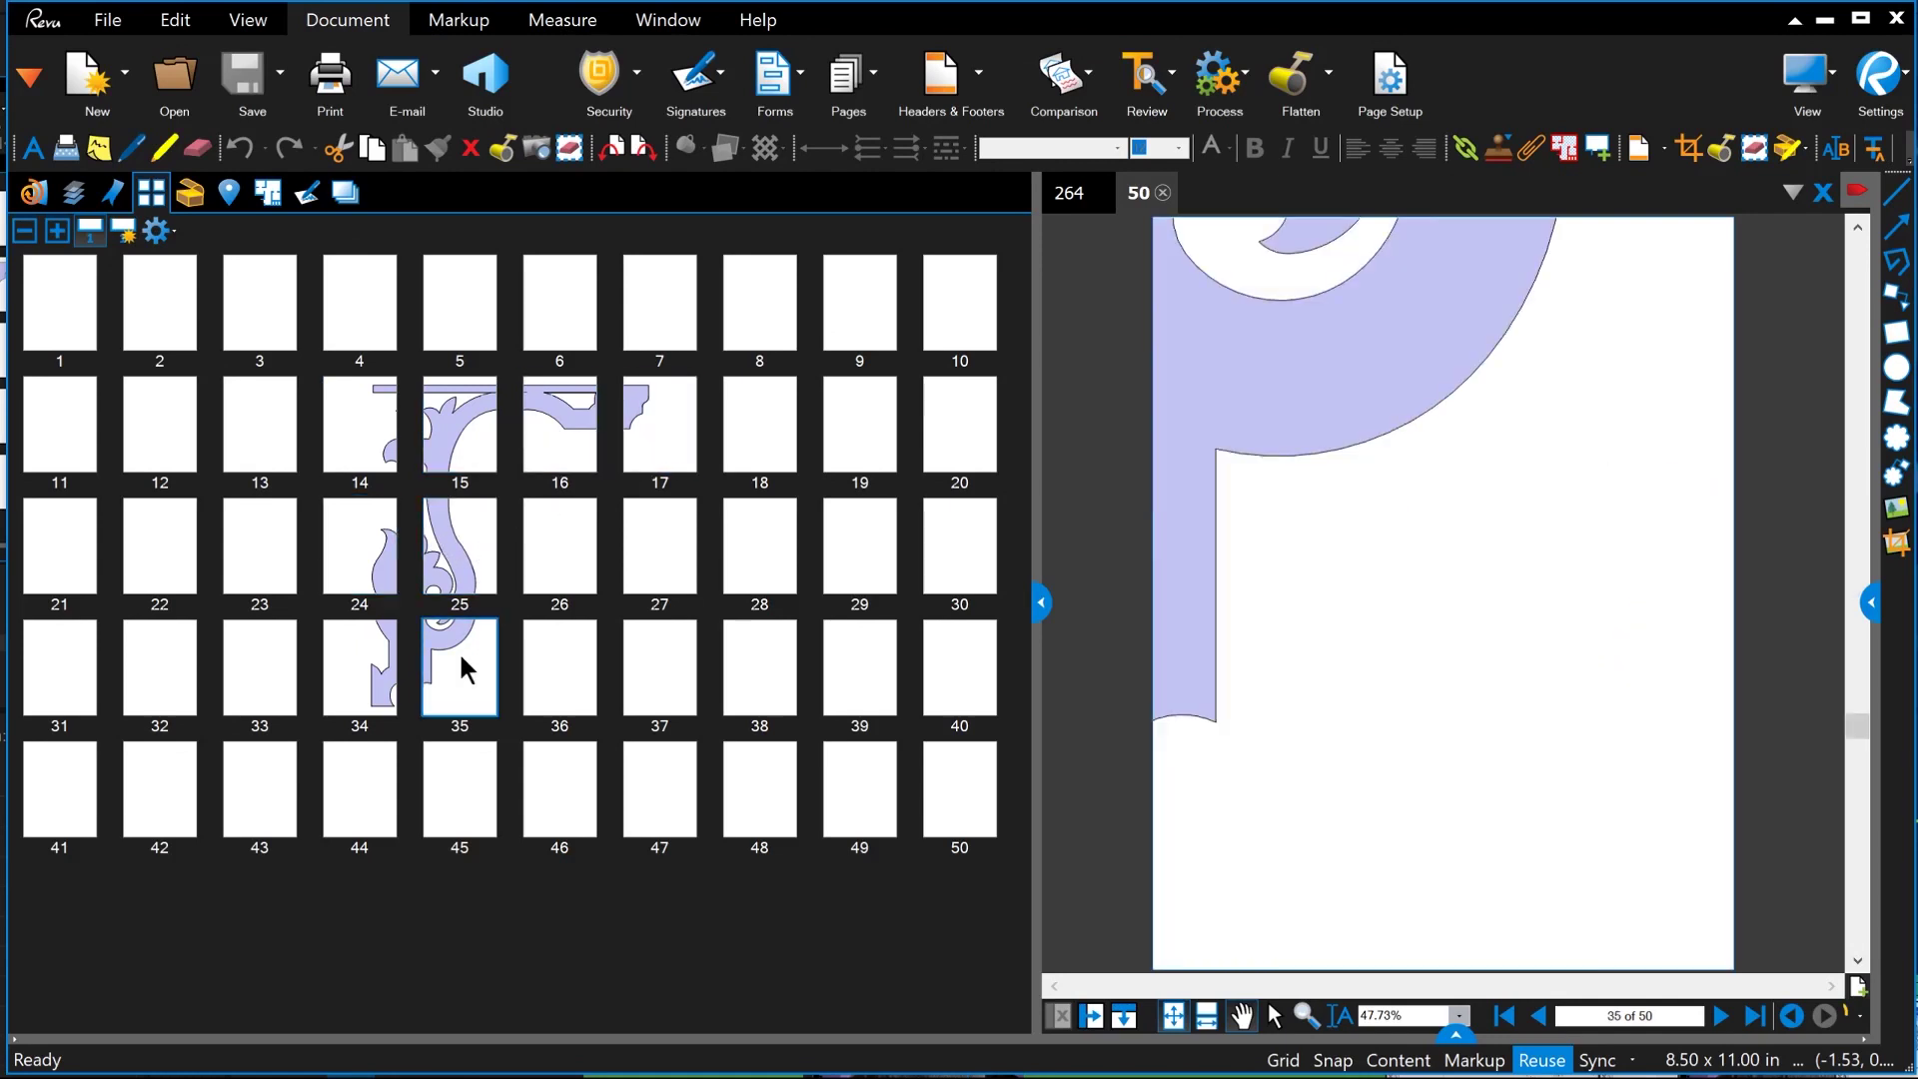
left_click(381, 671)
left_click(361, 783)
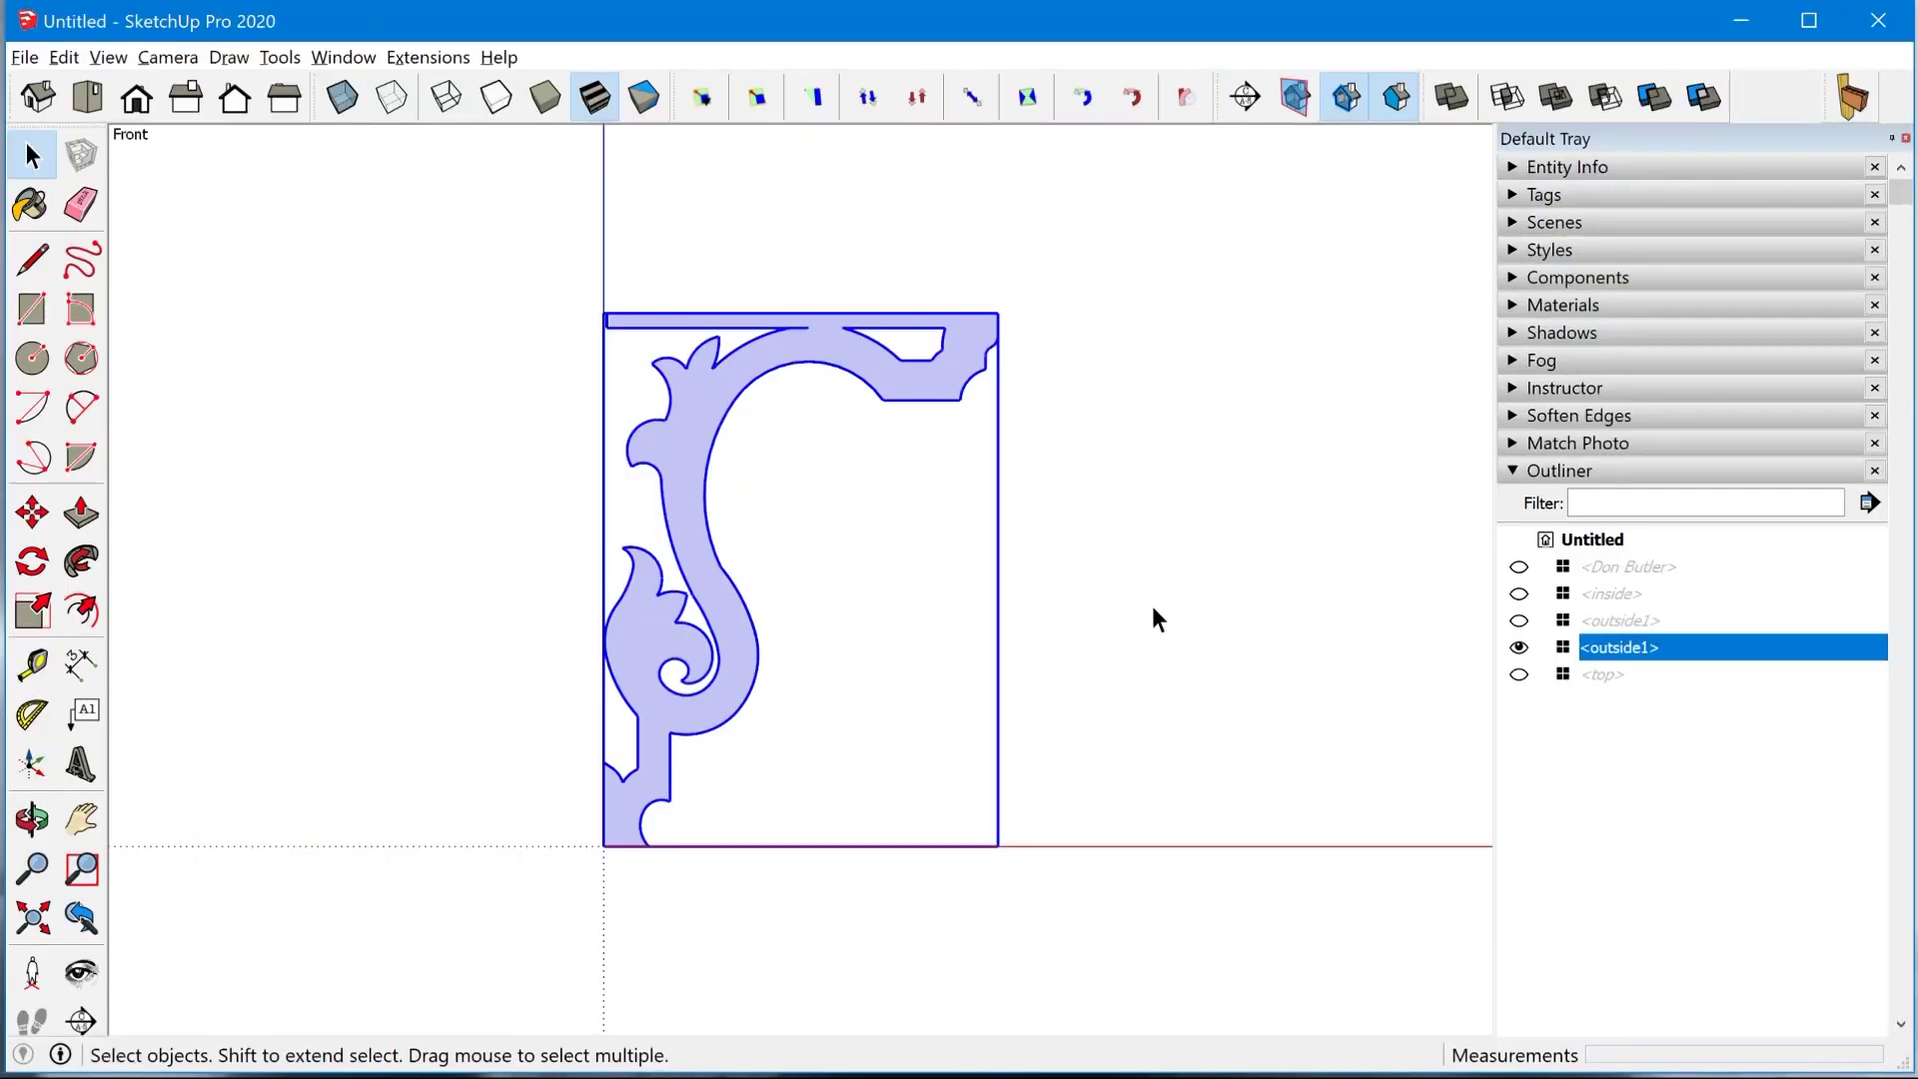
Deselect outside1, Zoom Extents (Shift+Z) on the bracket, and narrow the window to about 1597×1440.
left_click(1152, 605)
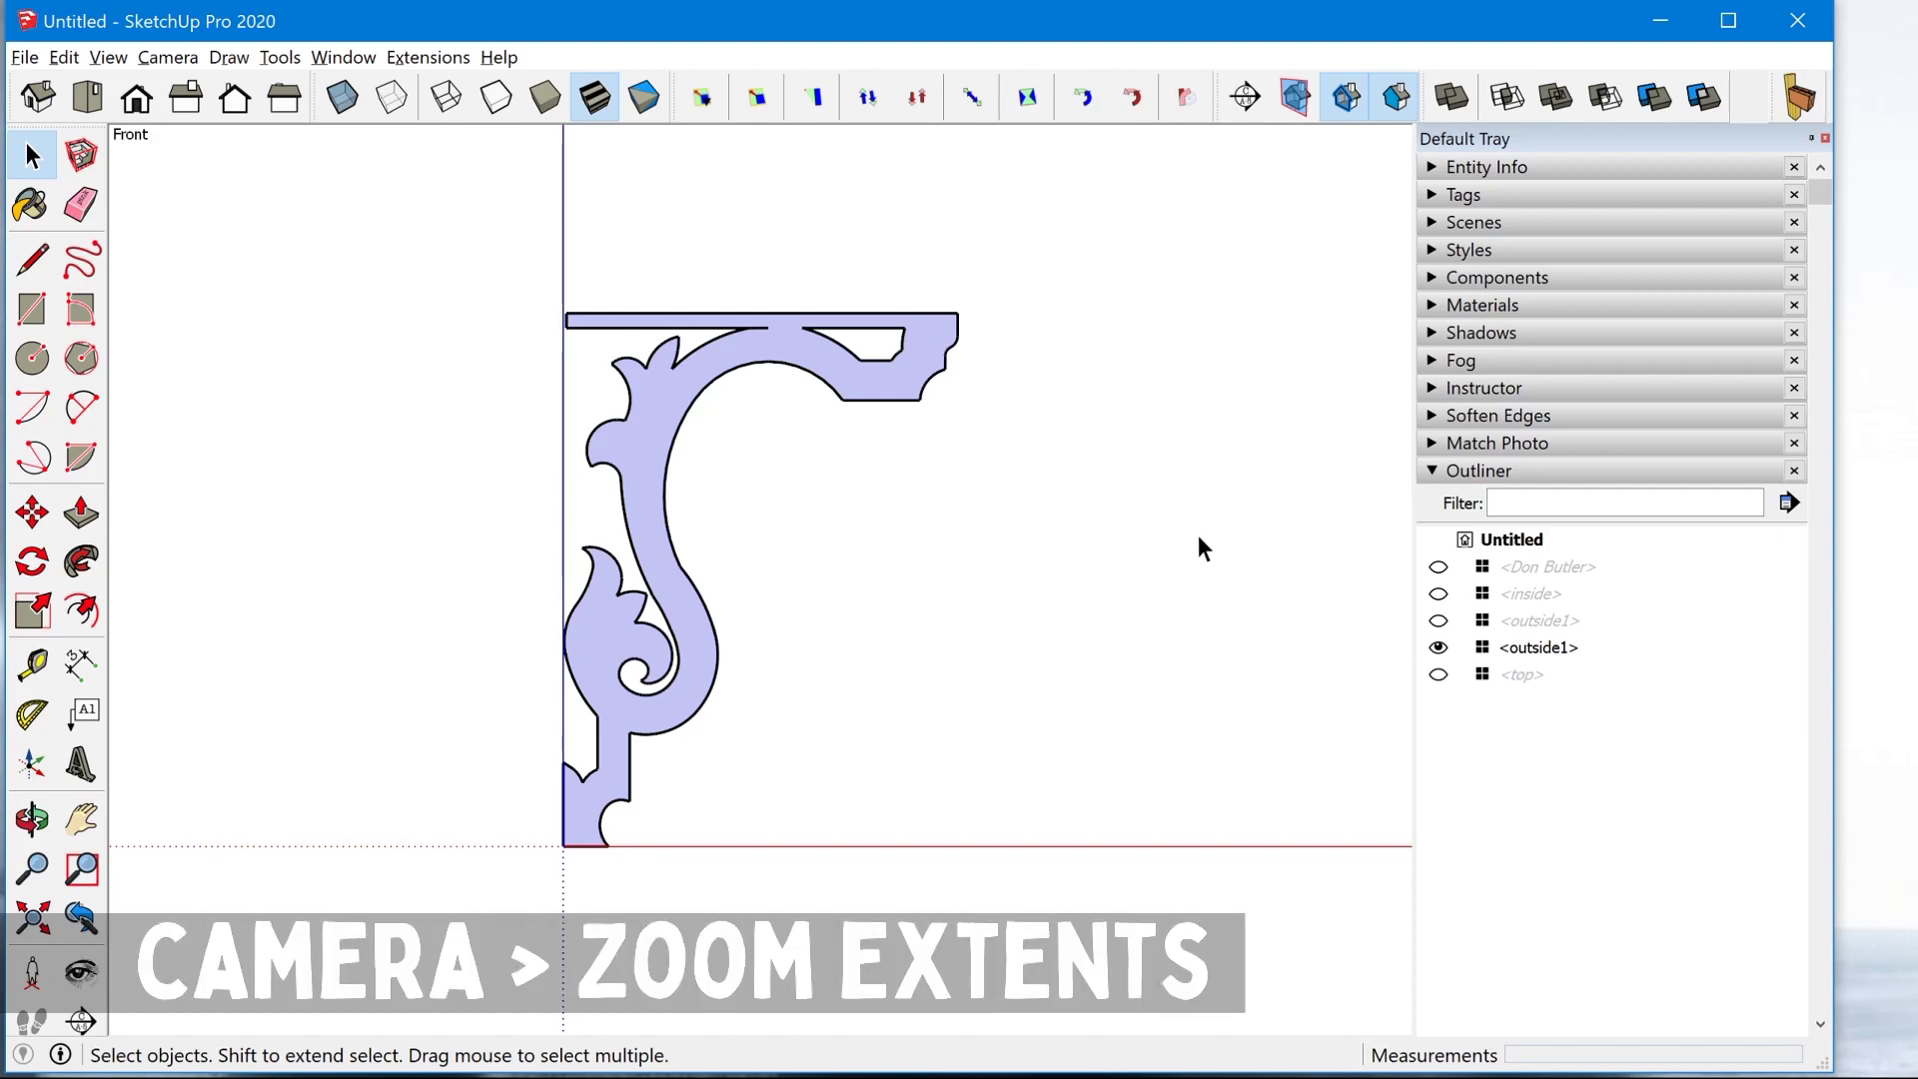
key("shift+z")
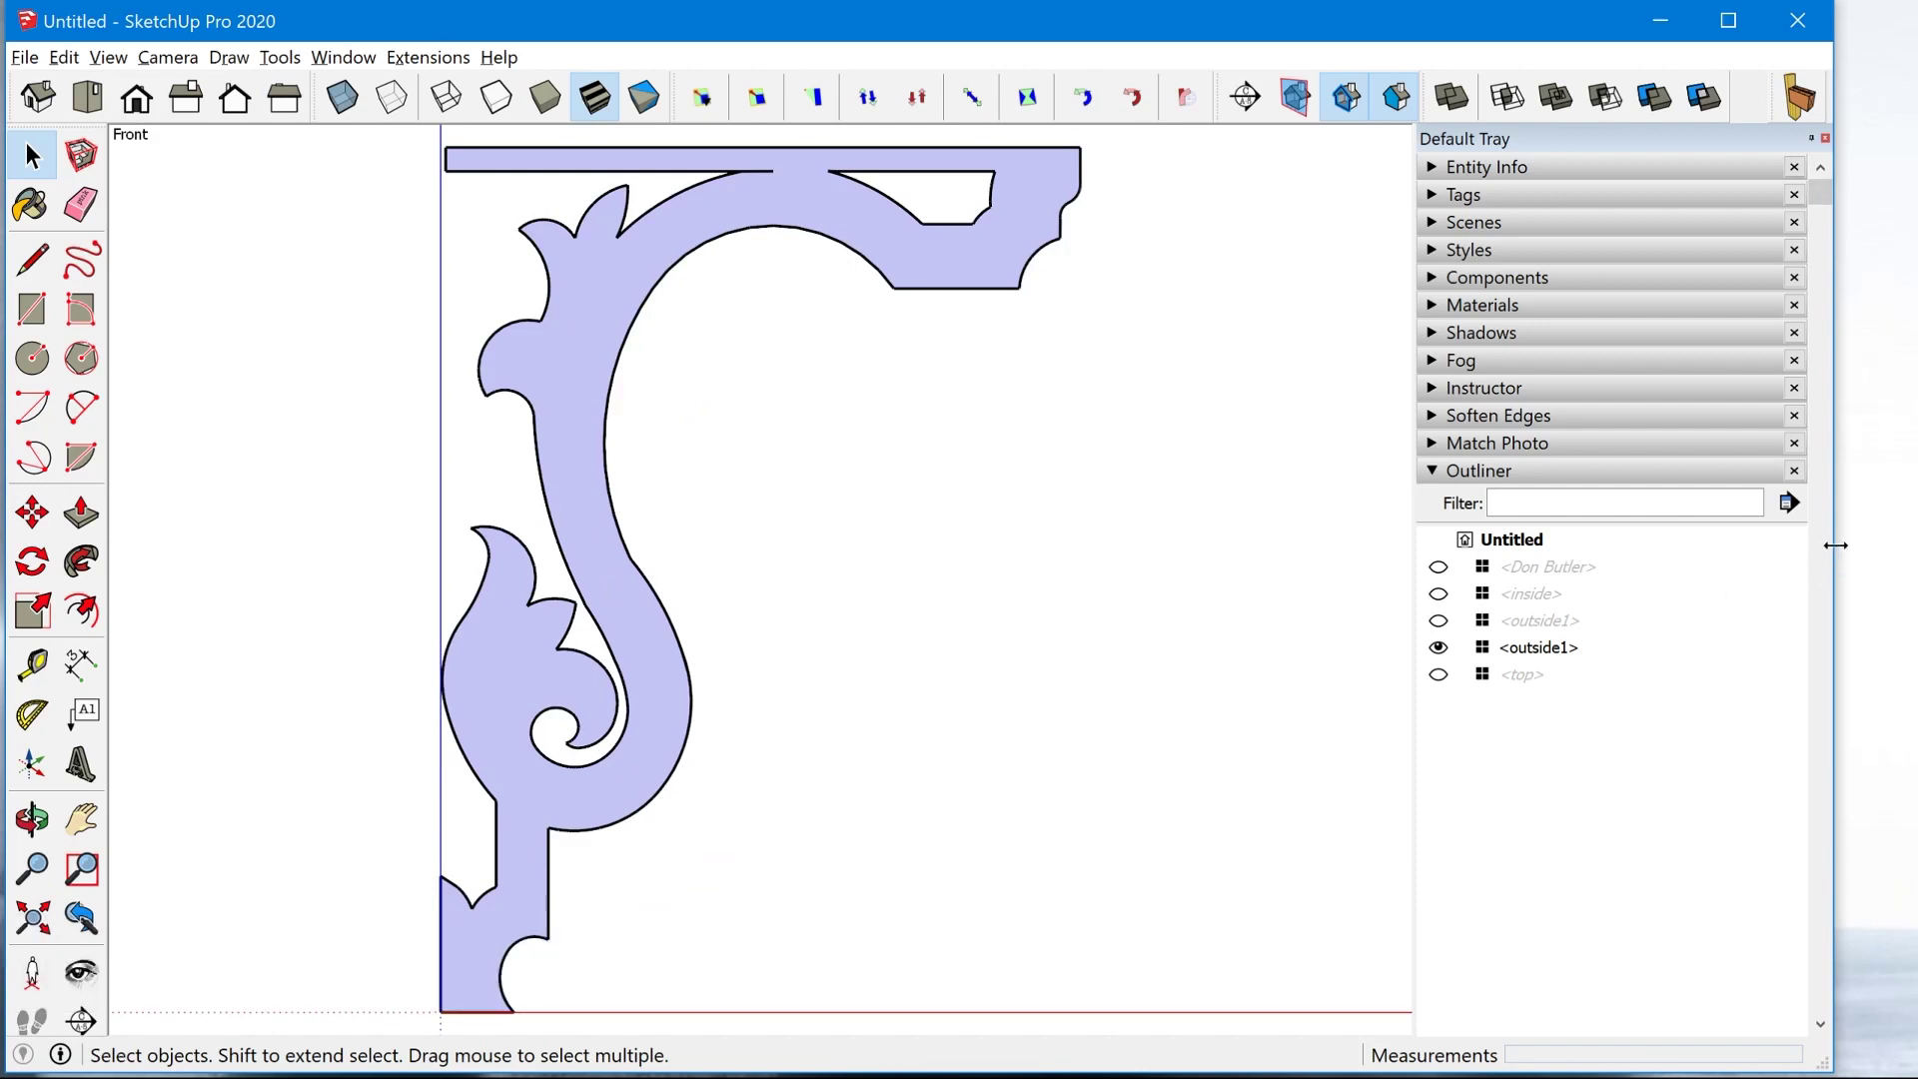
left_click_drag(1835, 545, 1197, 532)
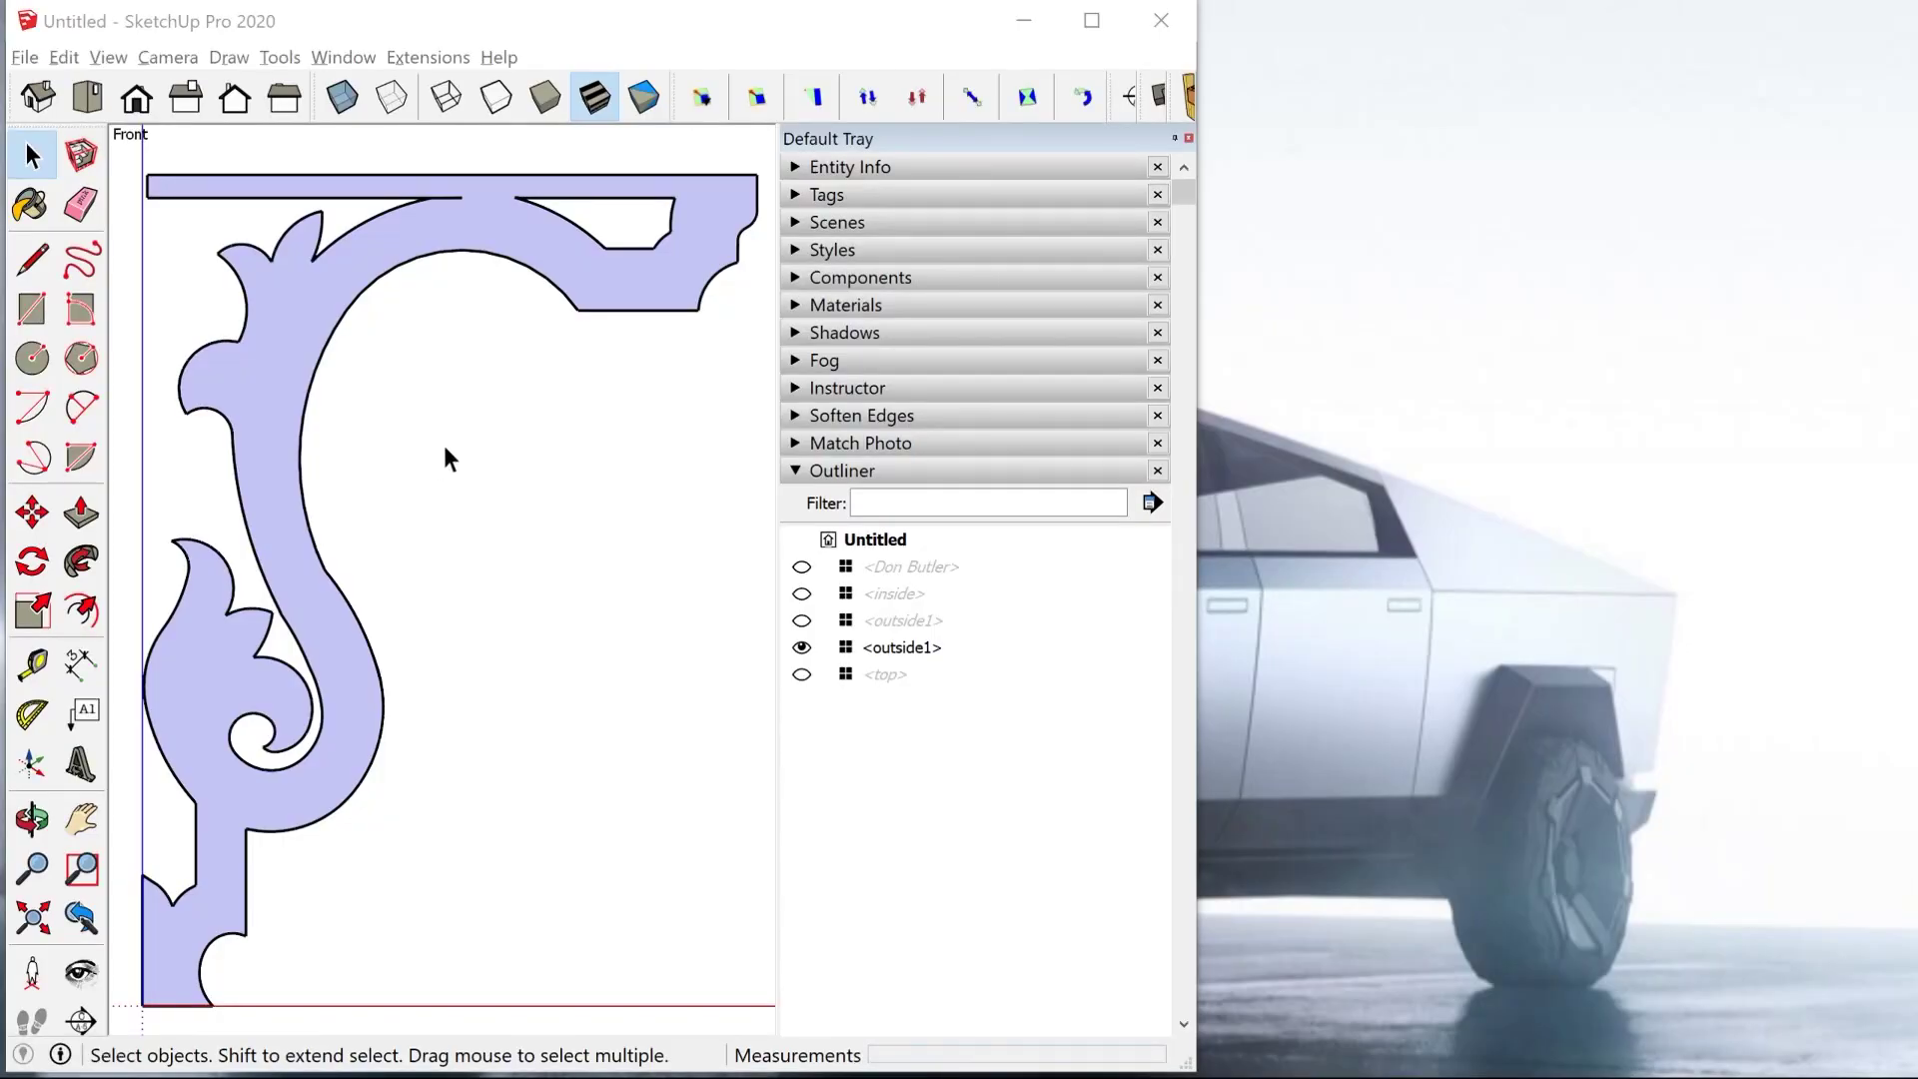
scroll(443, 446, "down", 2)
scroll(441, 494, "up", 4)
scroll(441, 506, "down", 3)
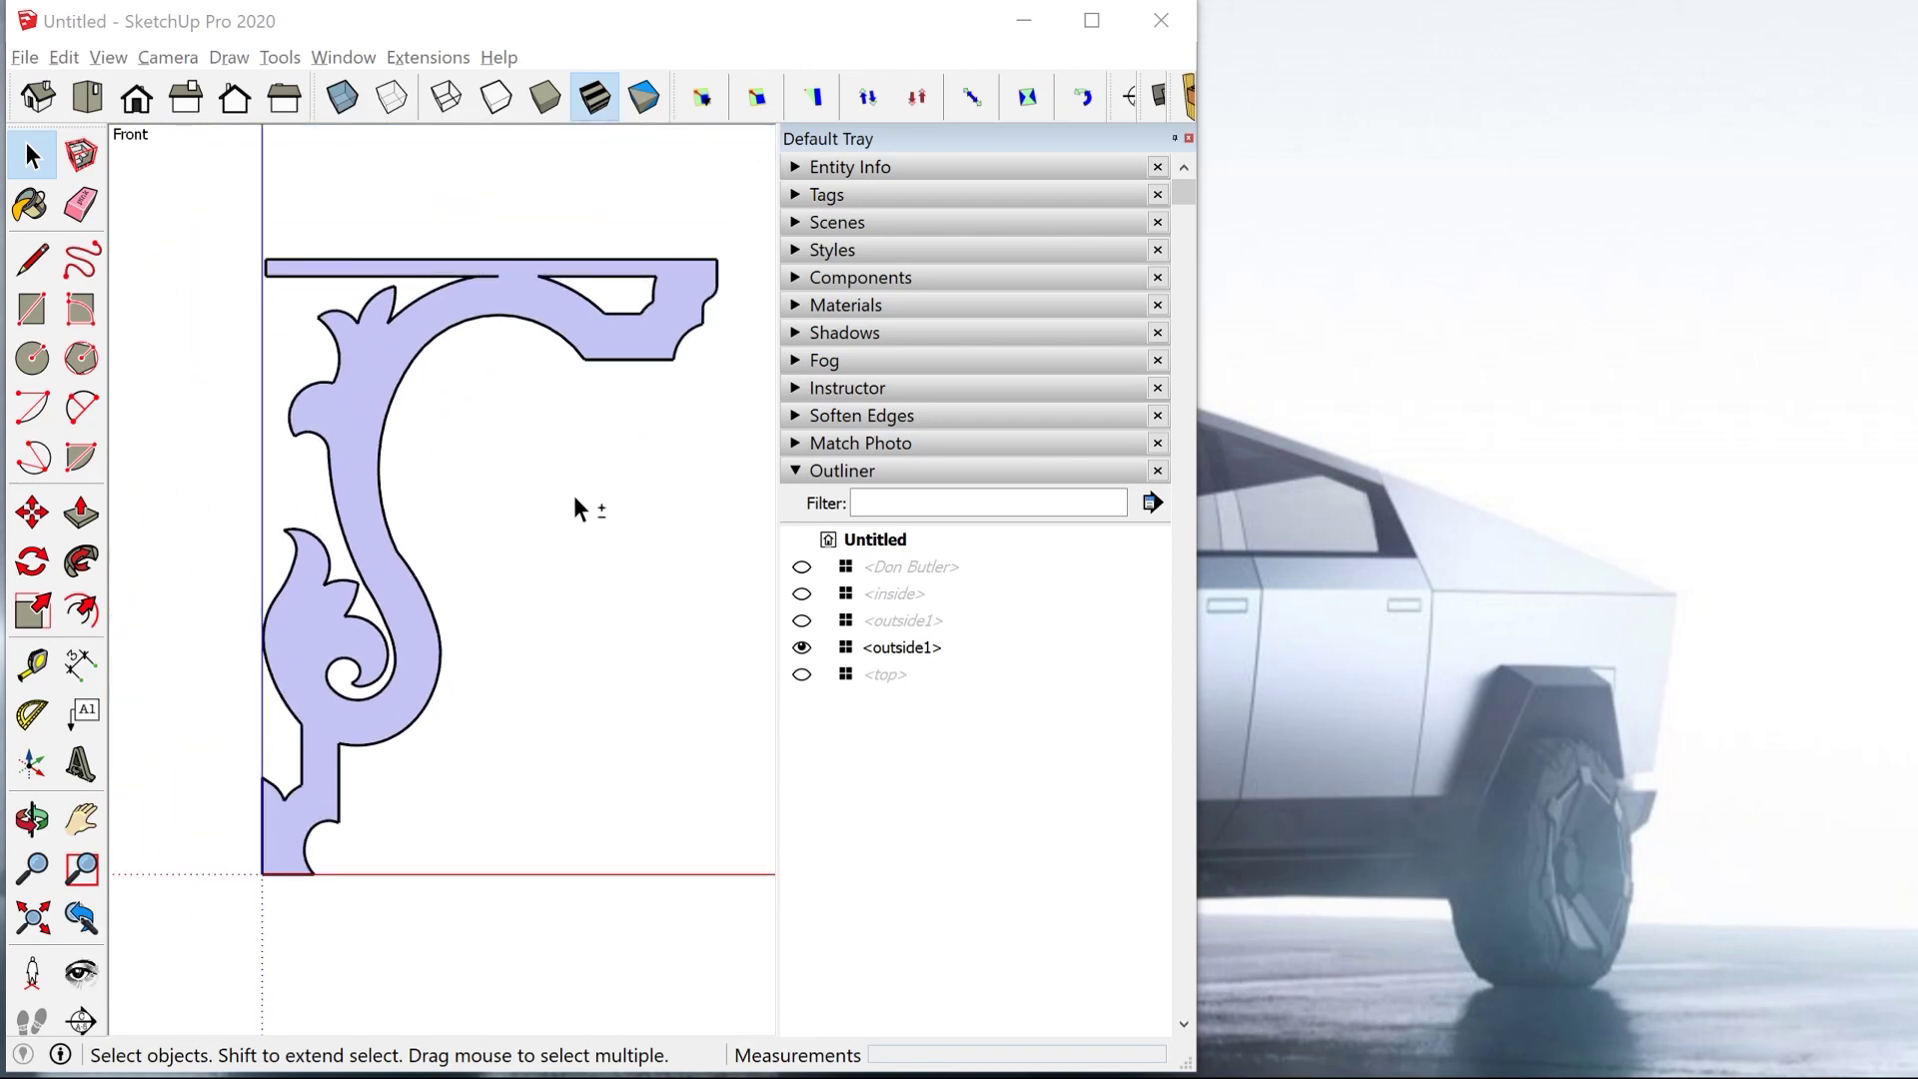
middle_click_drag(578, 484, 544, 445, "shift")
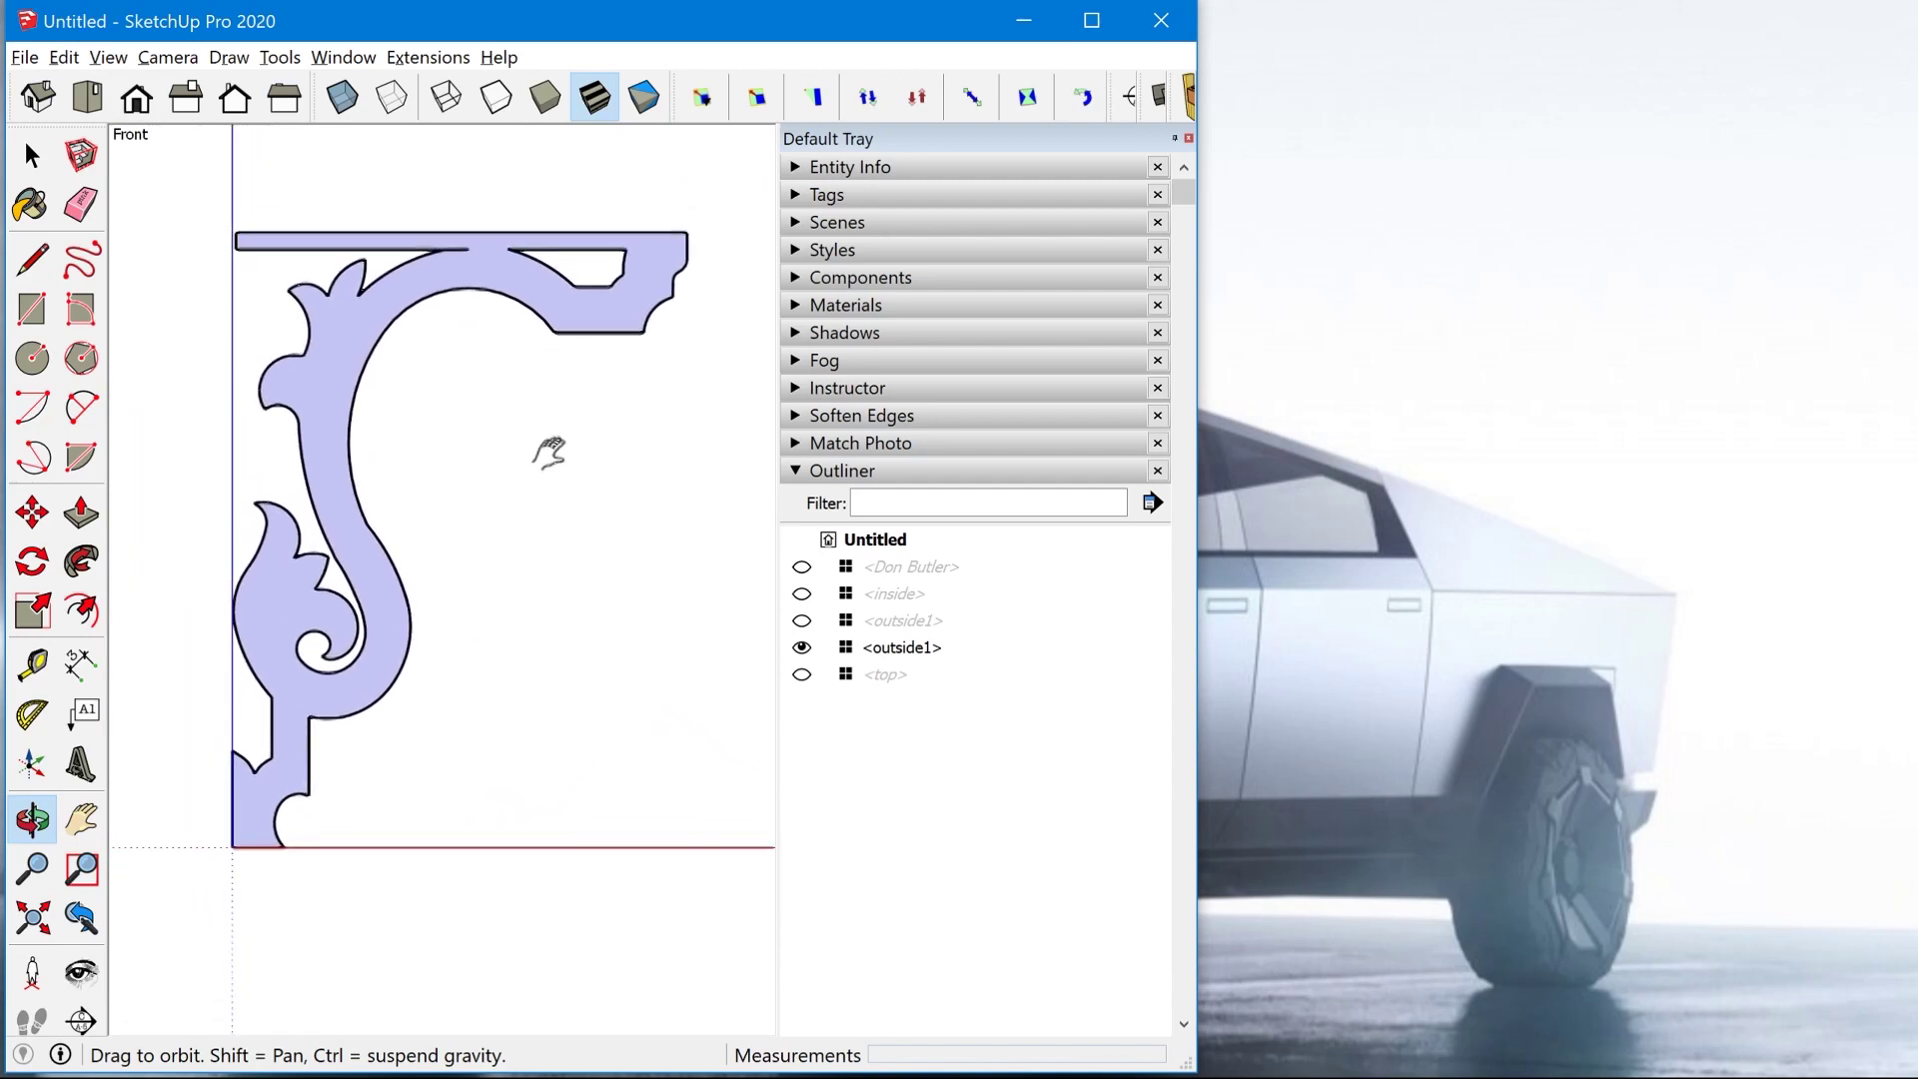
key("space")
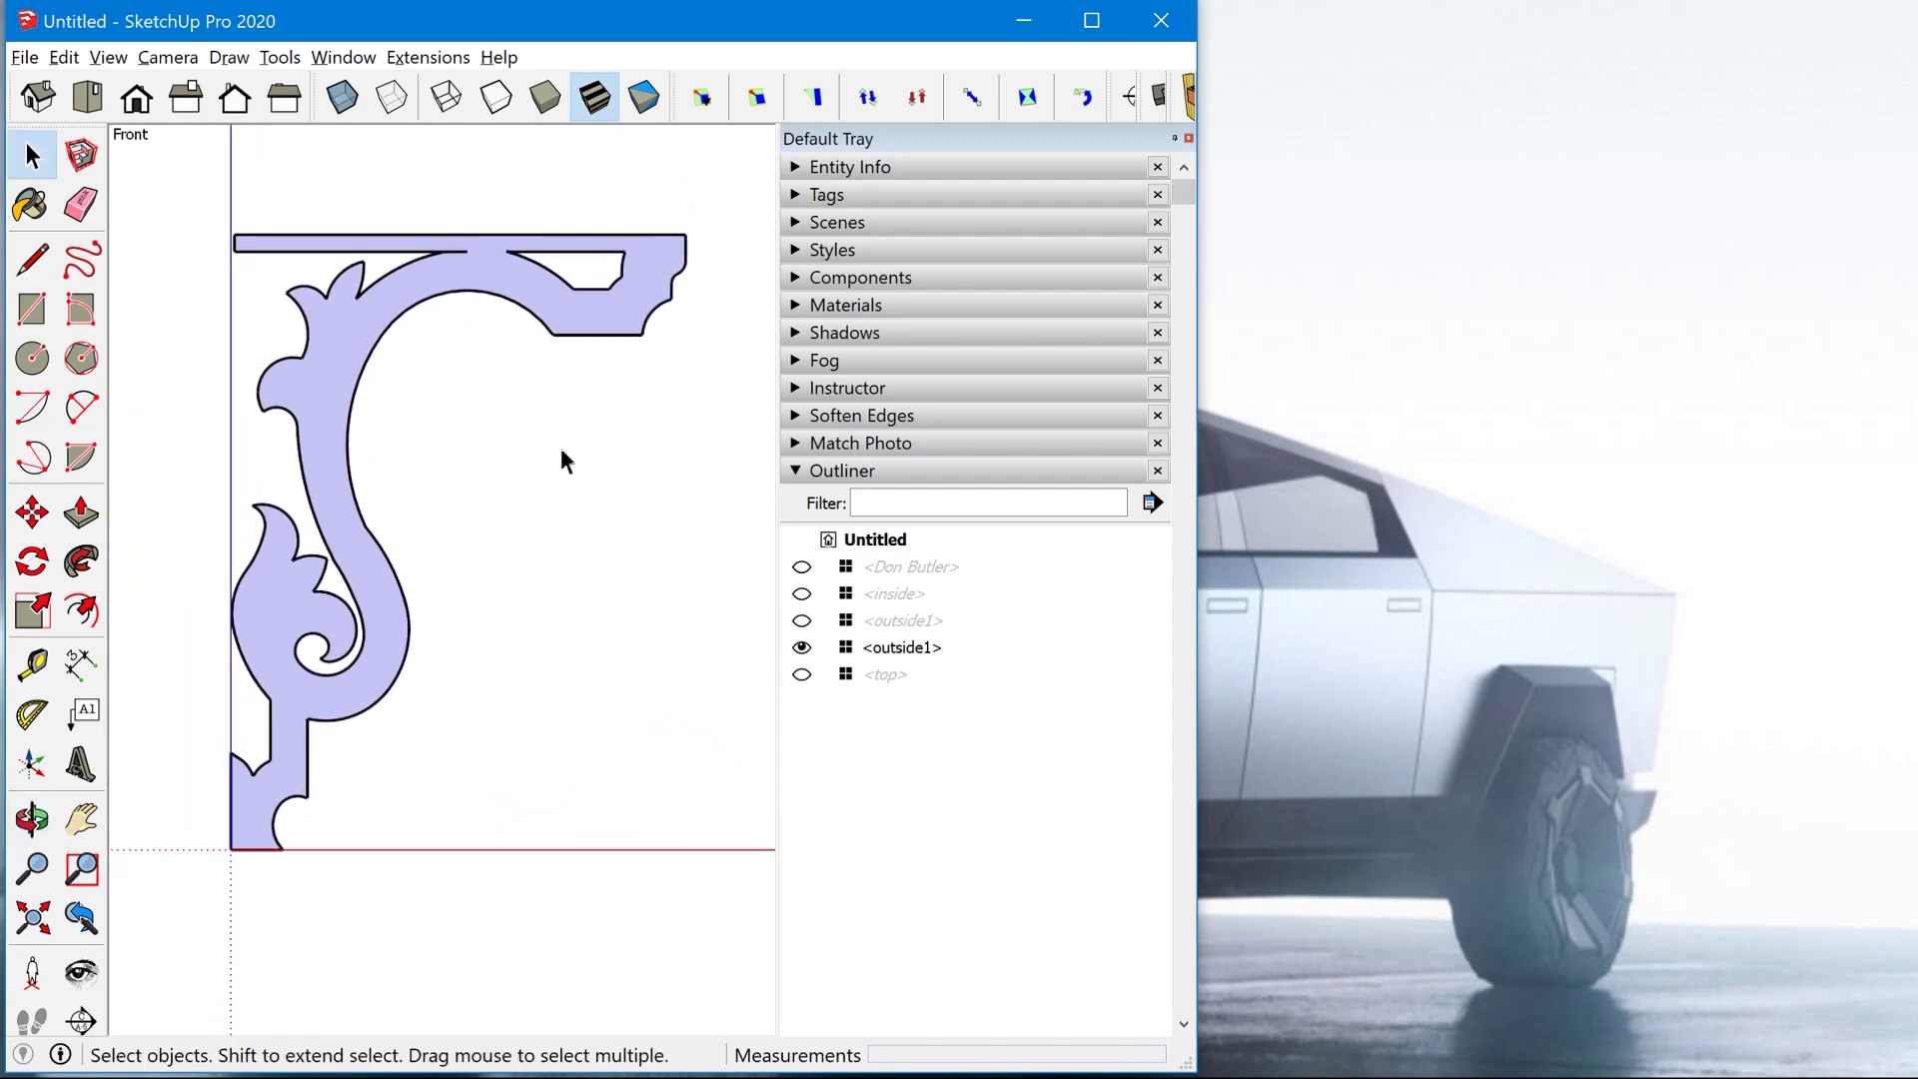
middle_click_drag(560, 458, 317, 509)
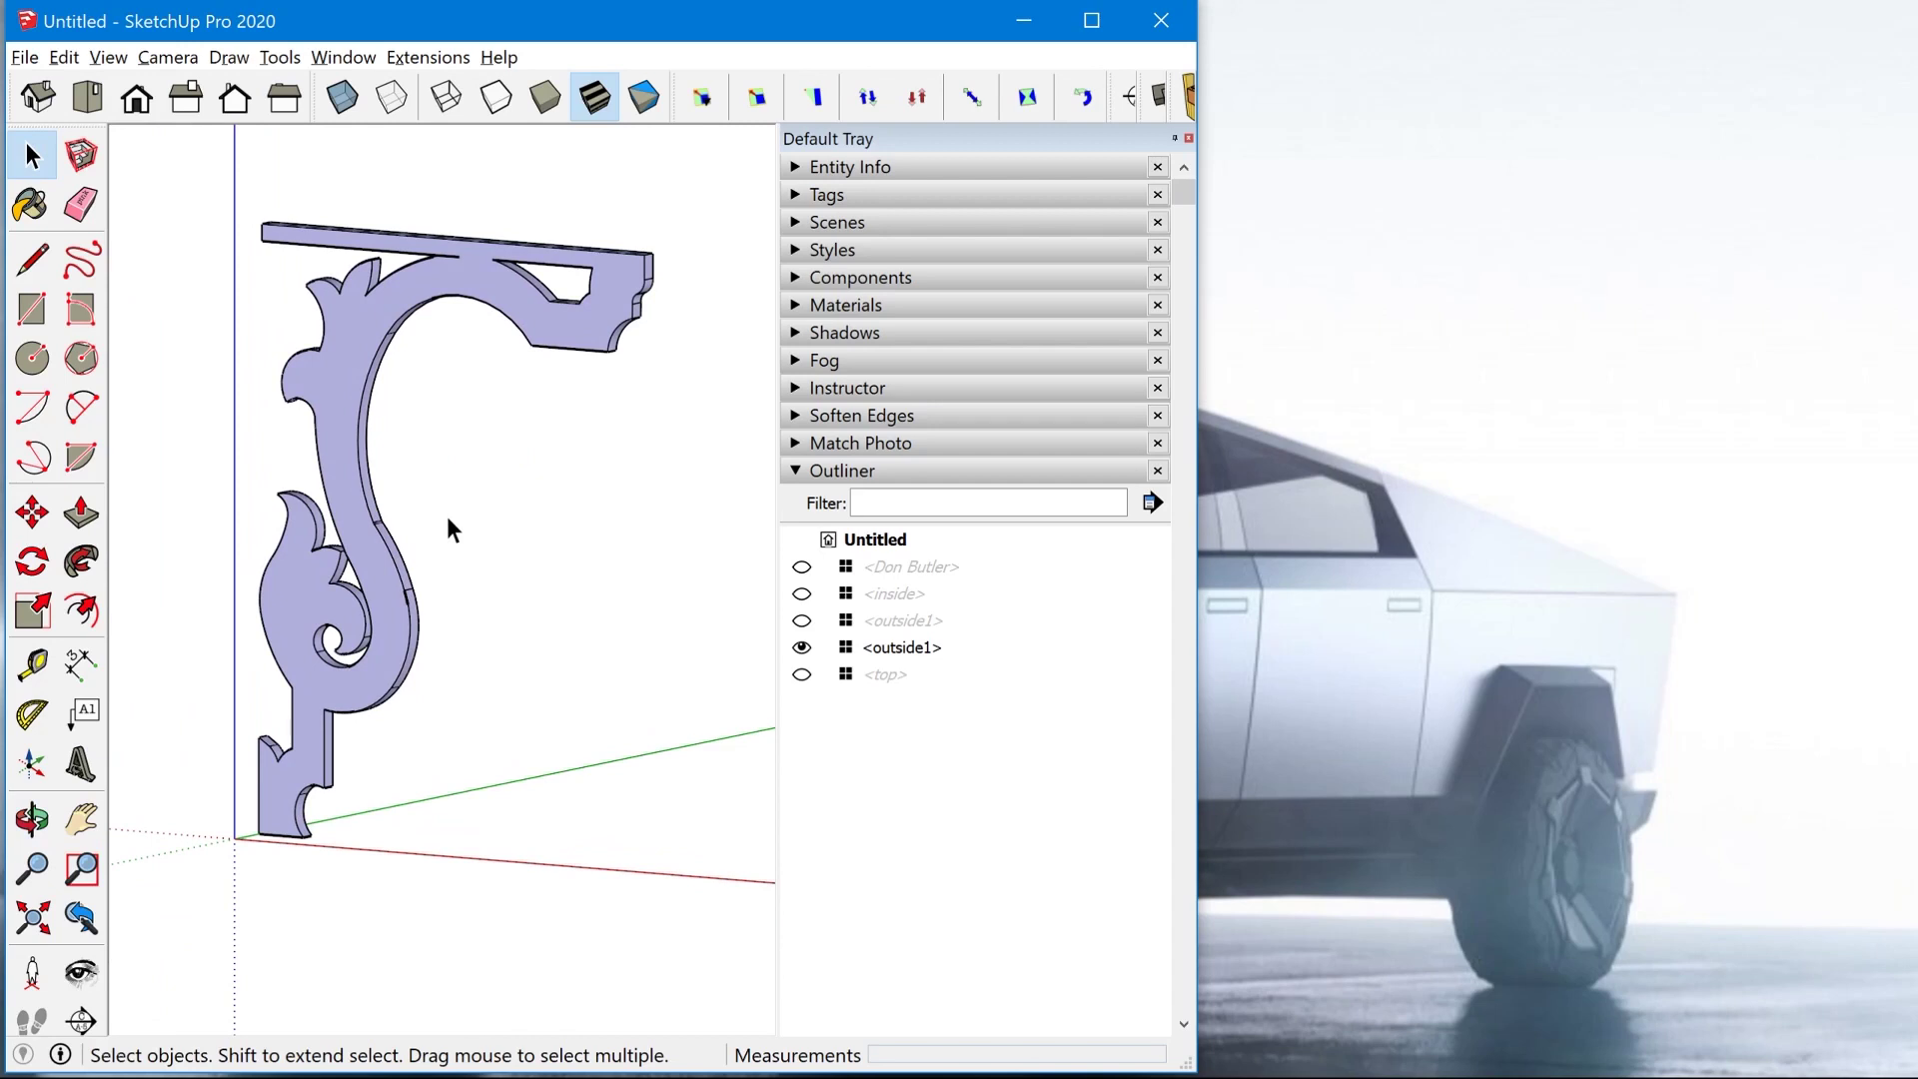
left_click(137, 97)
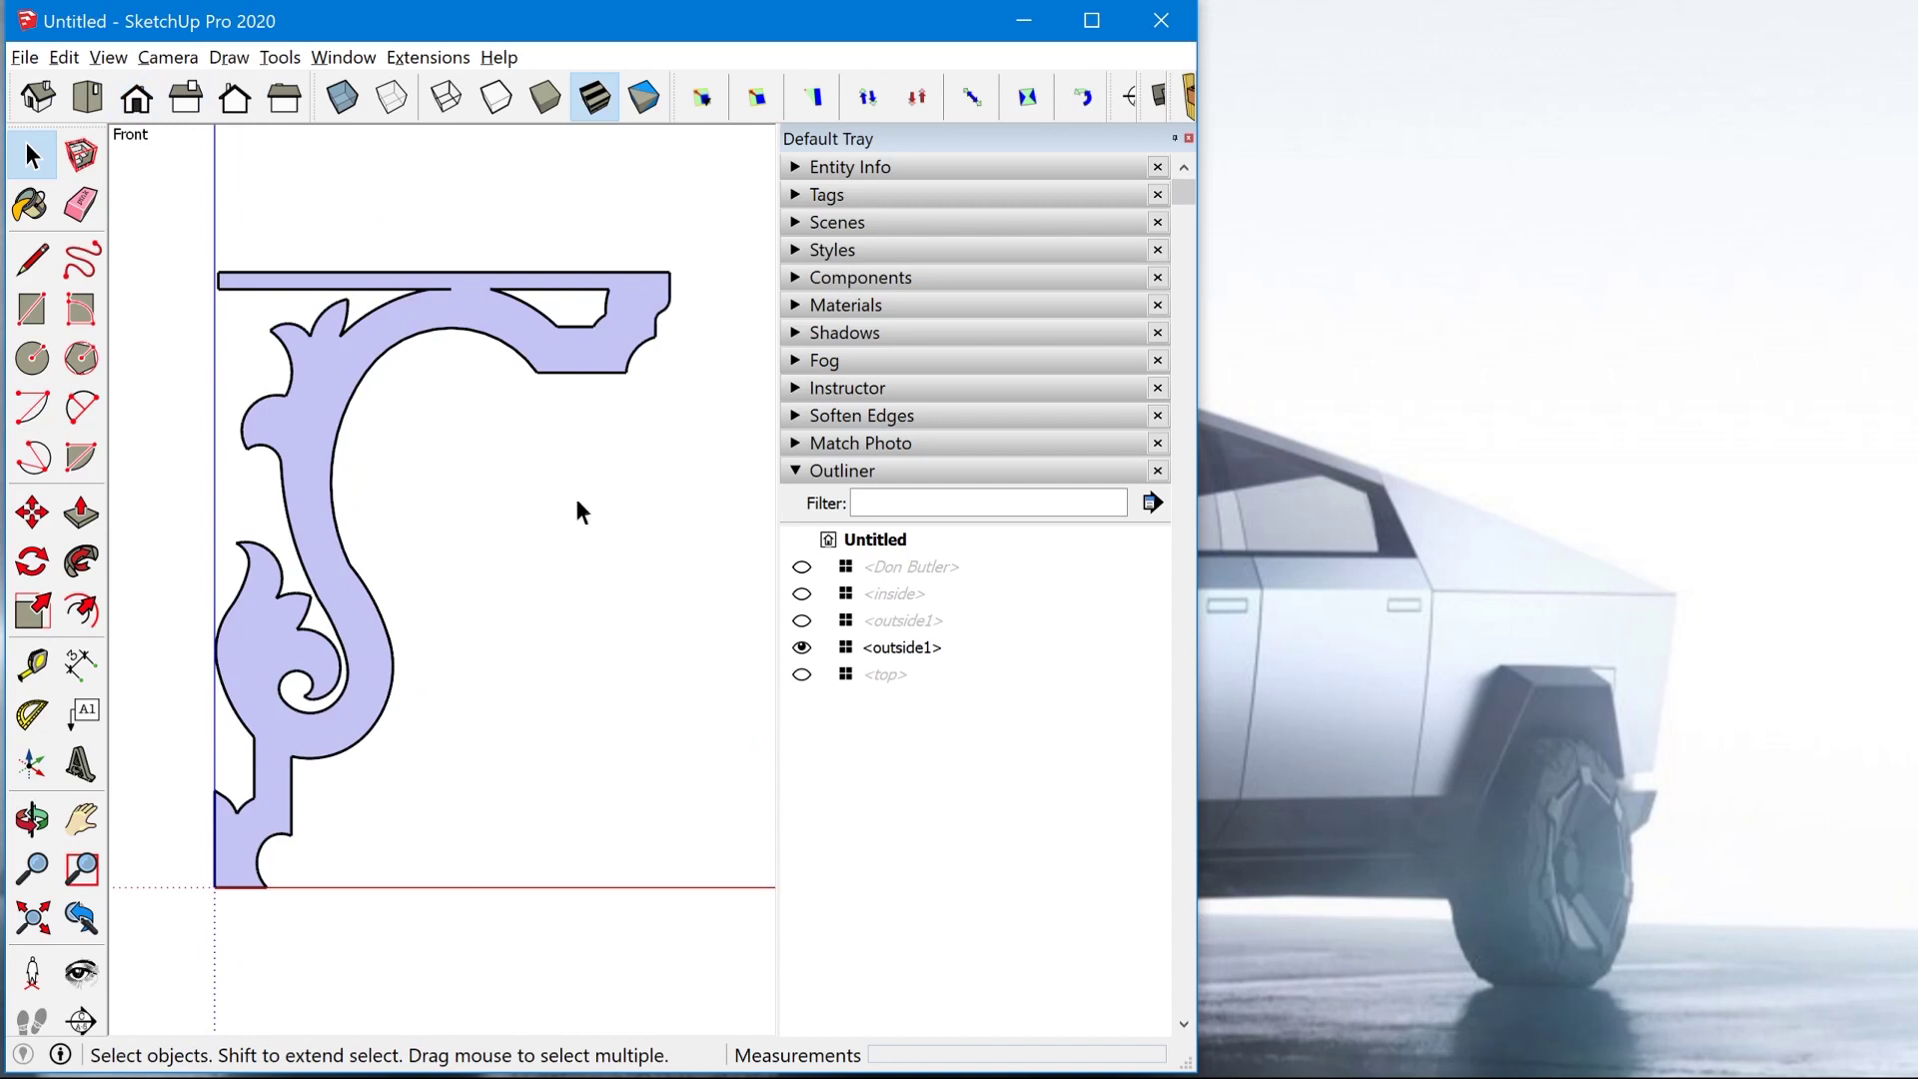
key("shift+z")
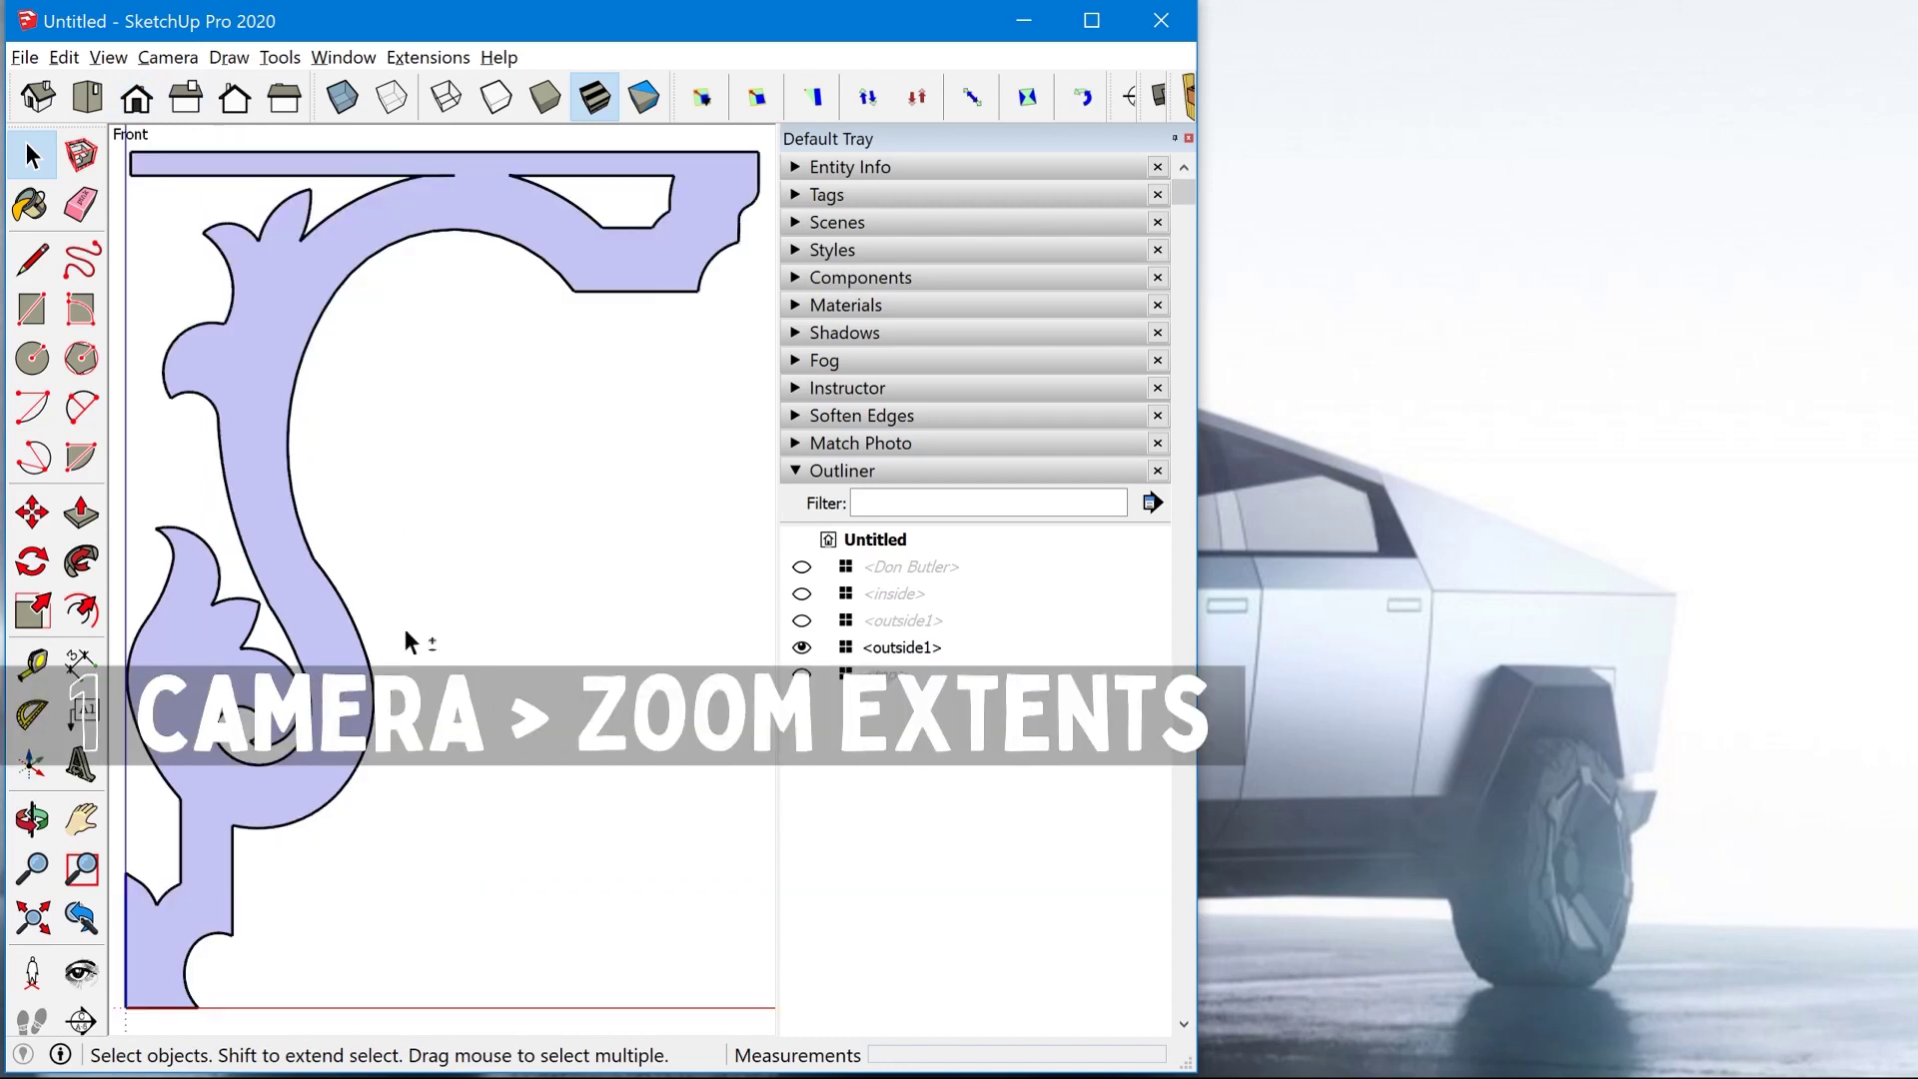
Zoom and pan across the bracket, Zoom Extents, and narrow the window to about 1567×1440.
scroll(367, 585, "up", 5)
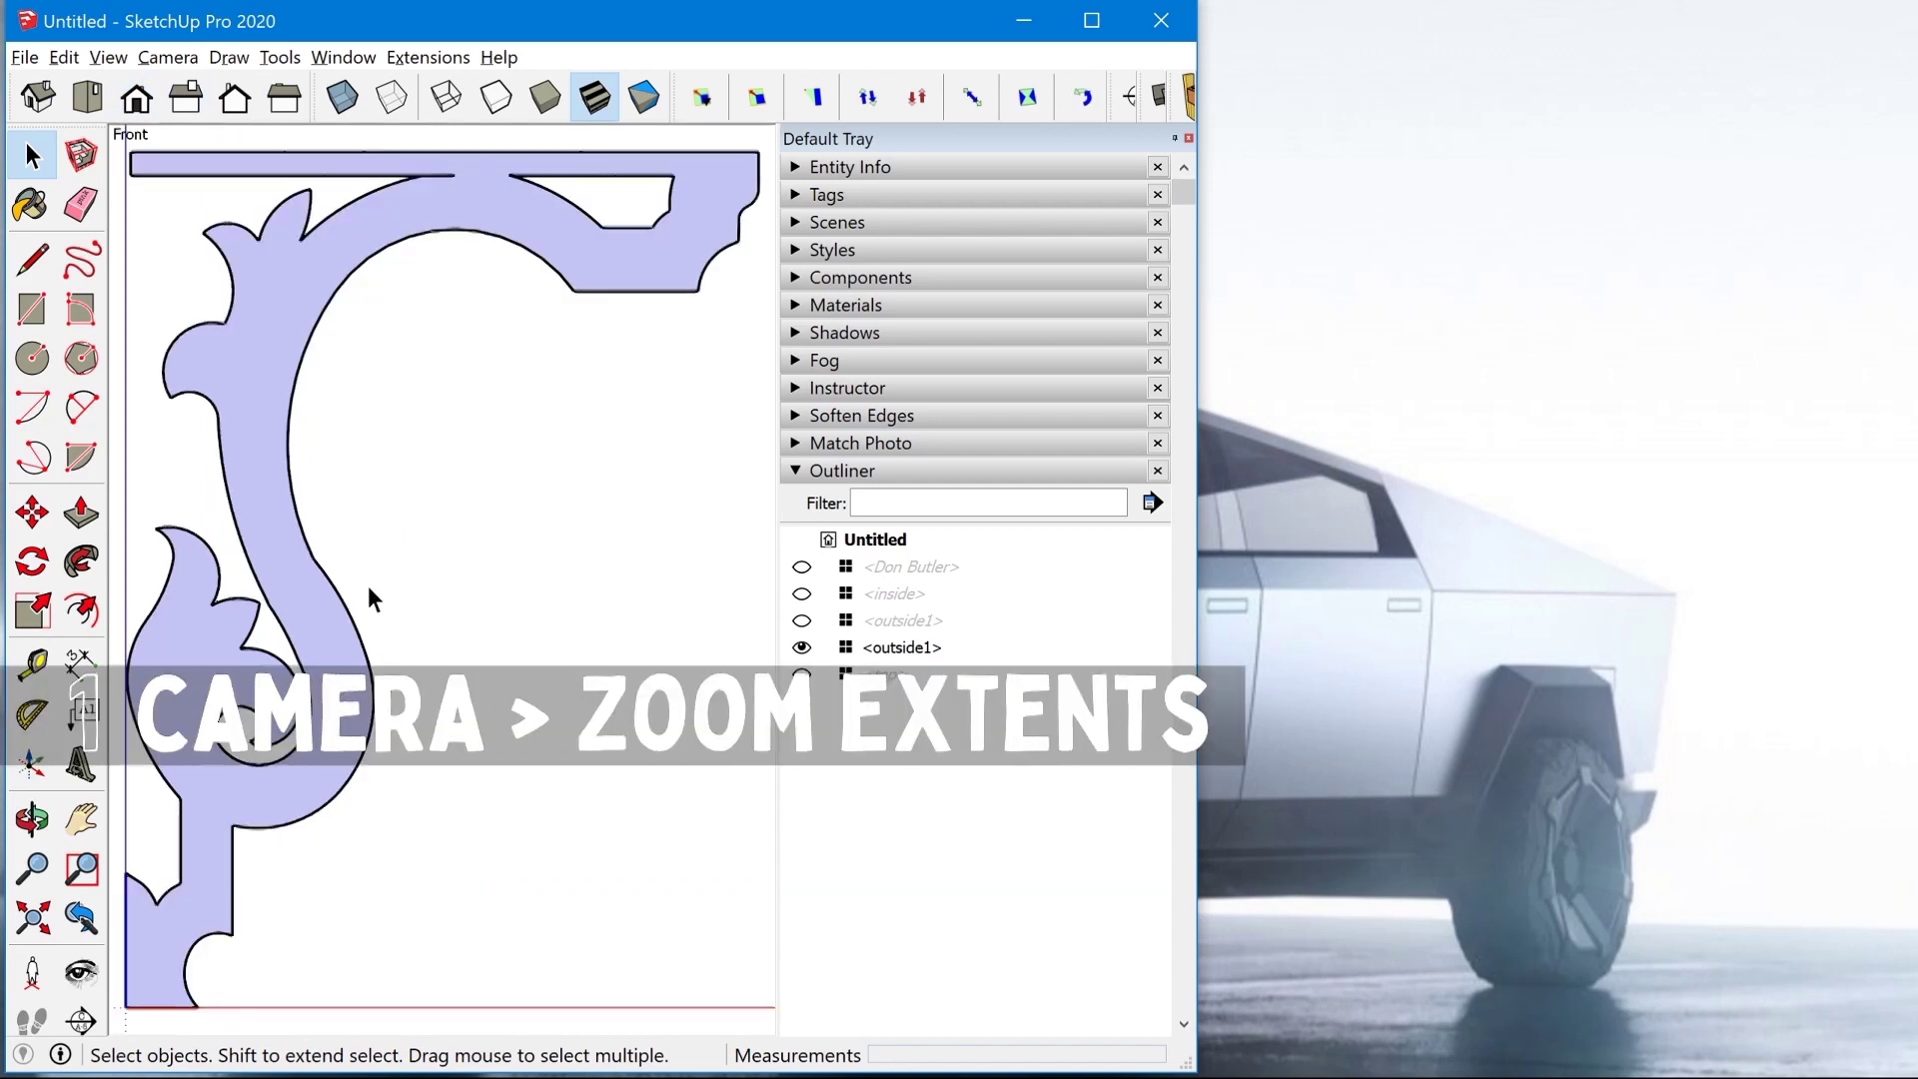
scroll(449, 579, "down", 2)
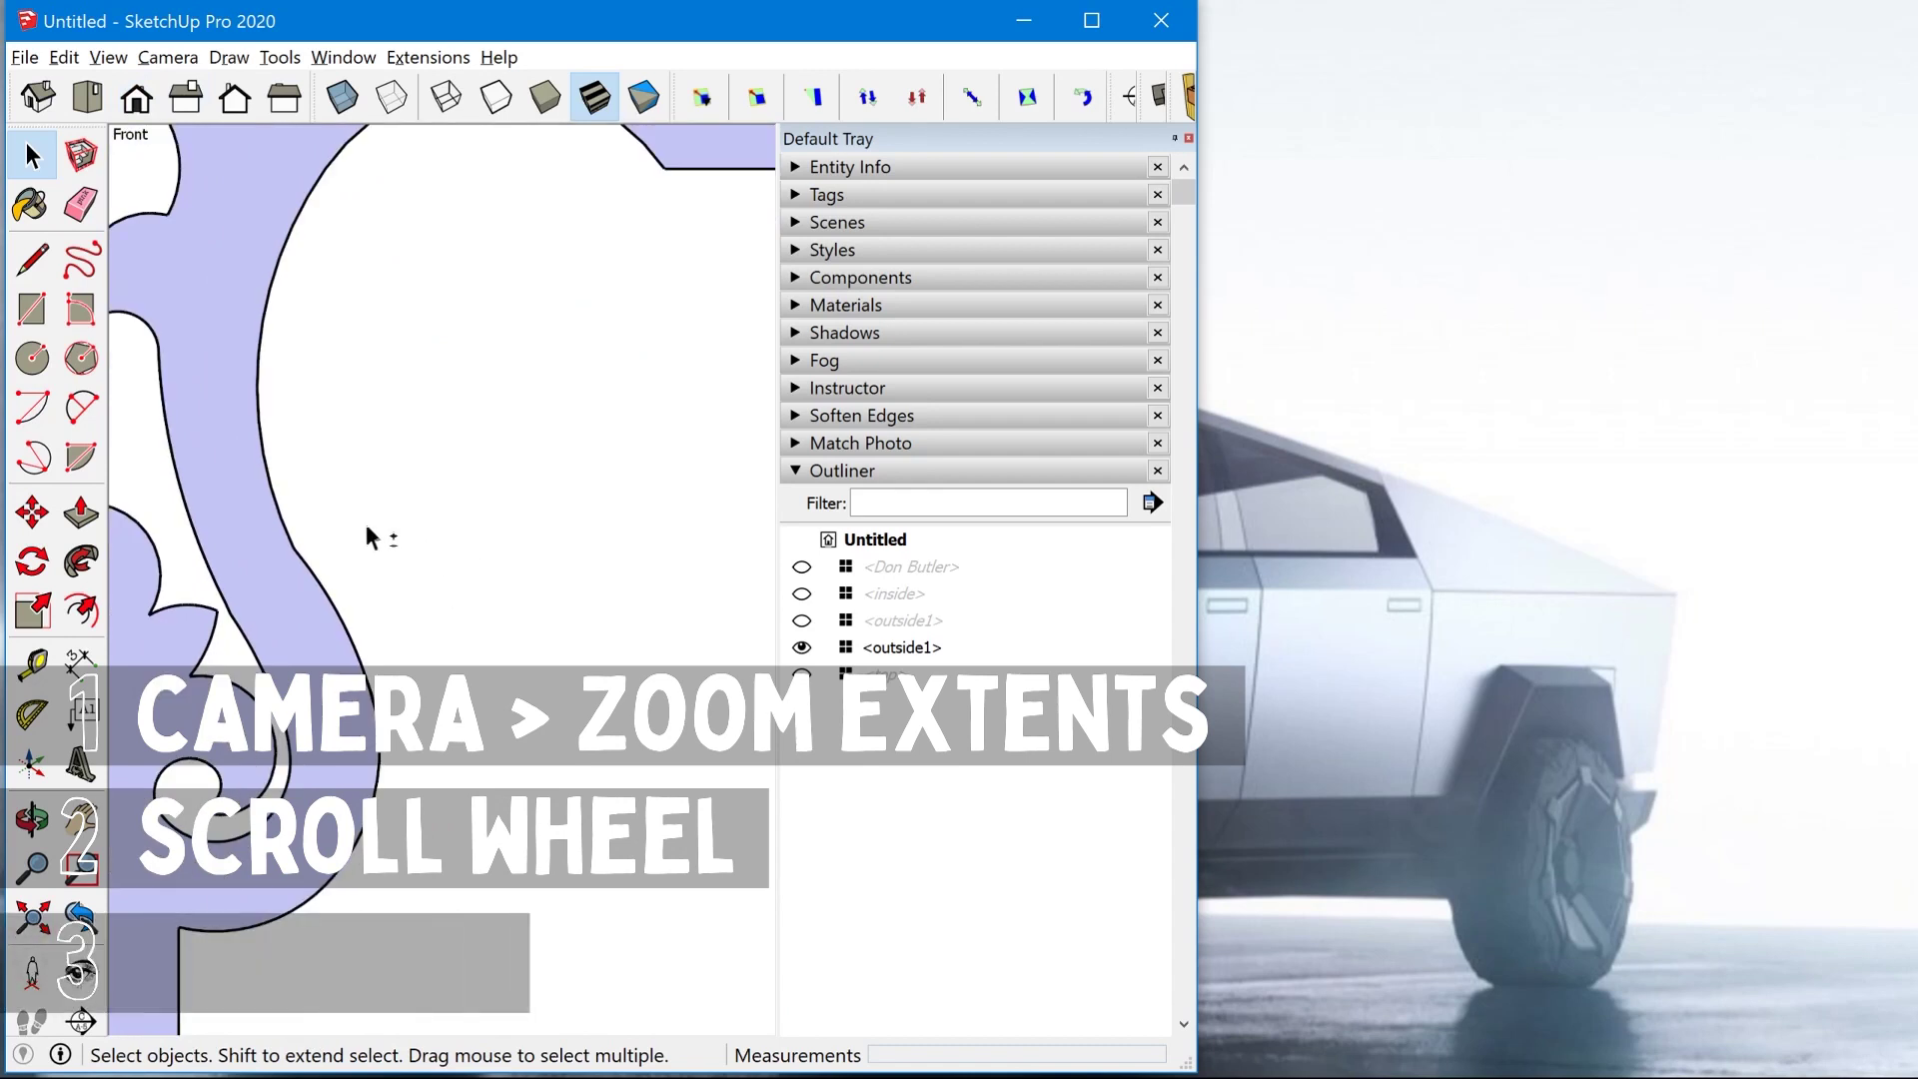
scroll(372, 536, "down", 4)
middle_click_drag(372, 535, 462, 579, "shift")
scroll(582, 625, "up", 3)
scroll(459, 580, "down", 2)
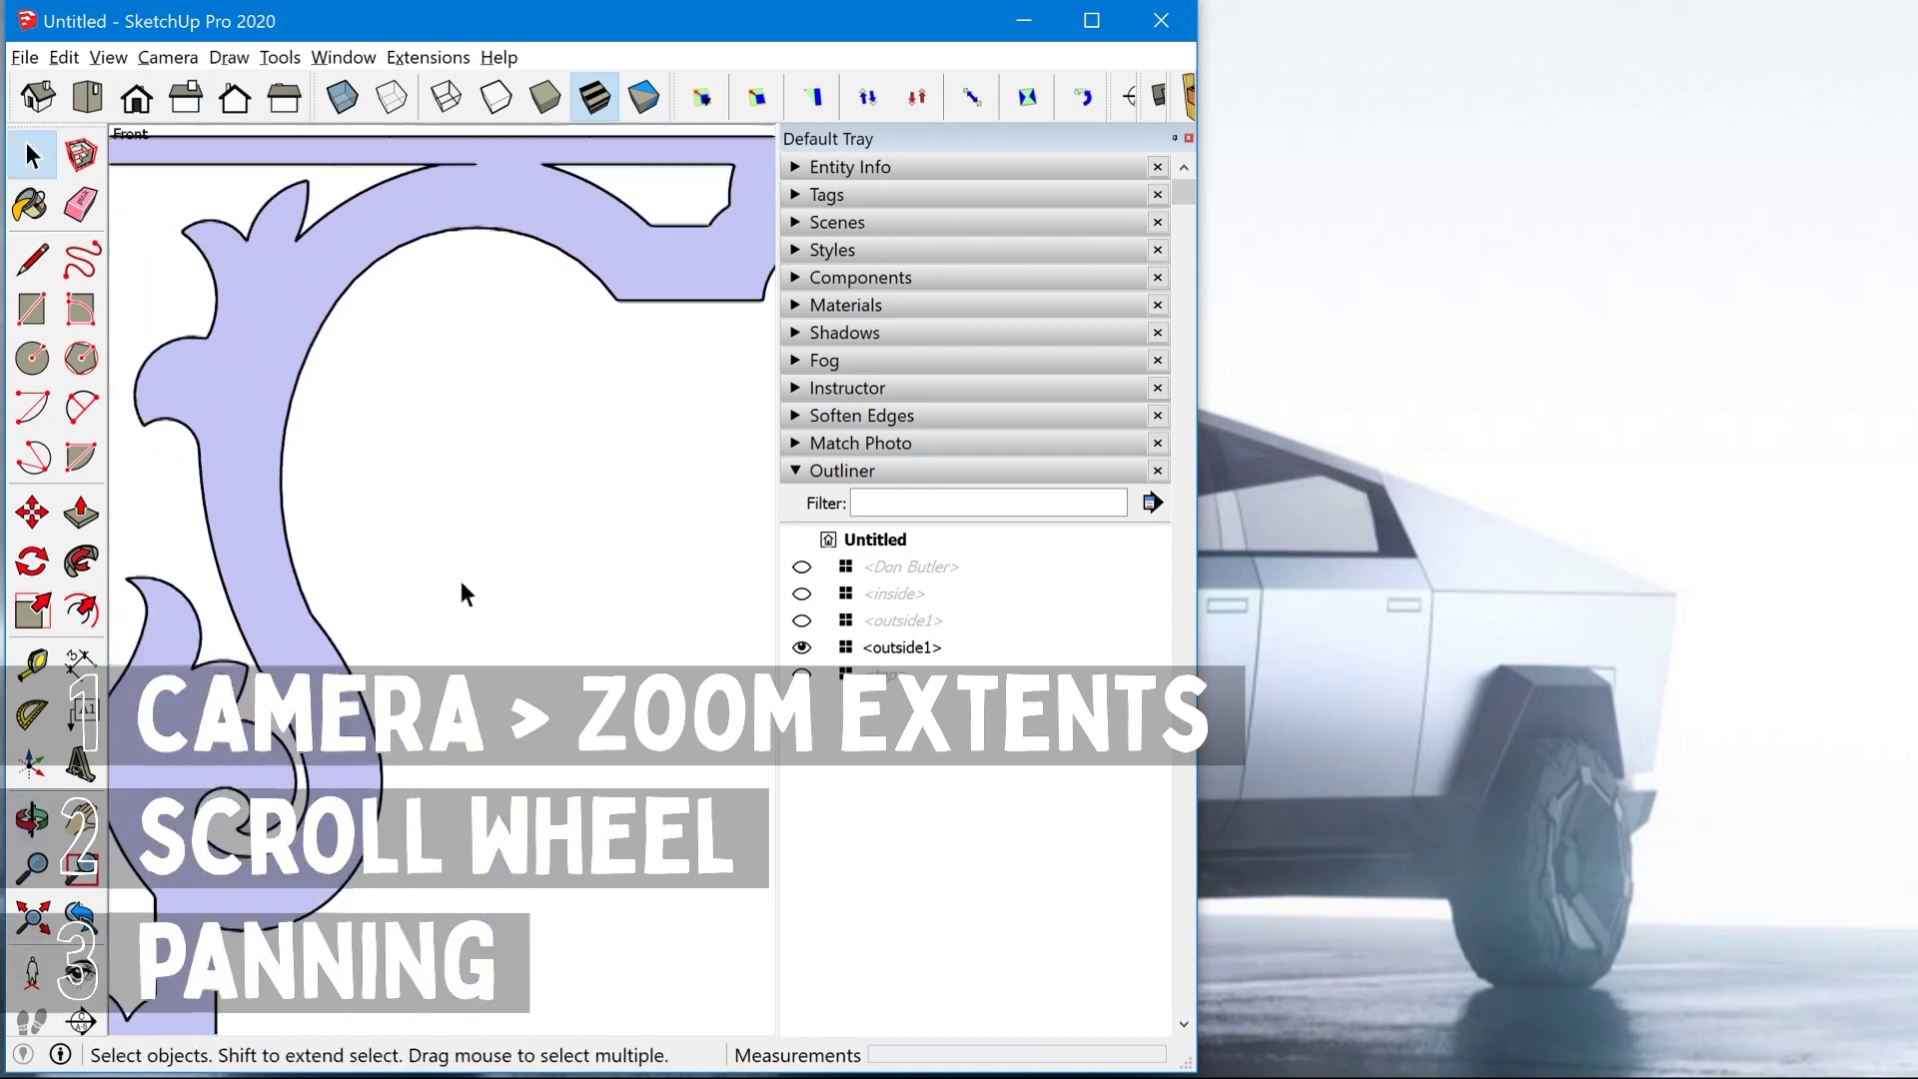
scroll(459, 645, "down", 1)
middle_click_drag(459, 644, 407, 637, "shift")
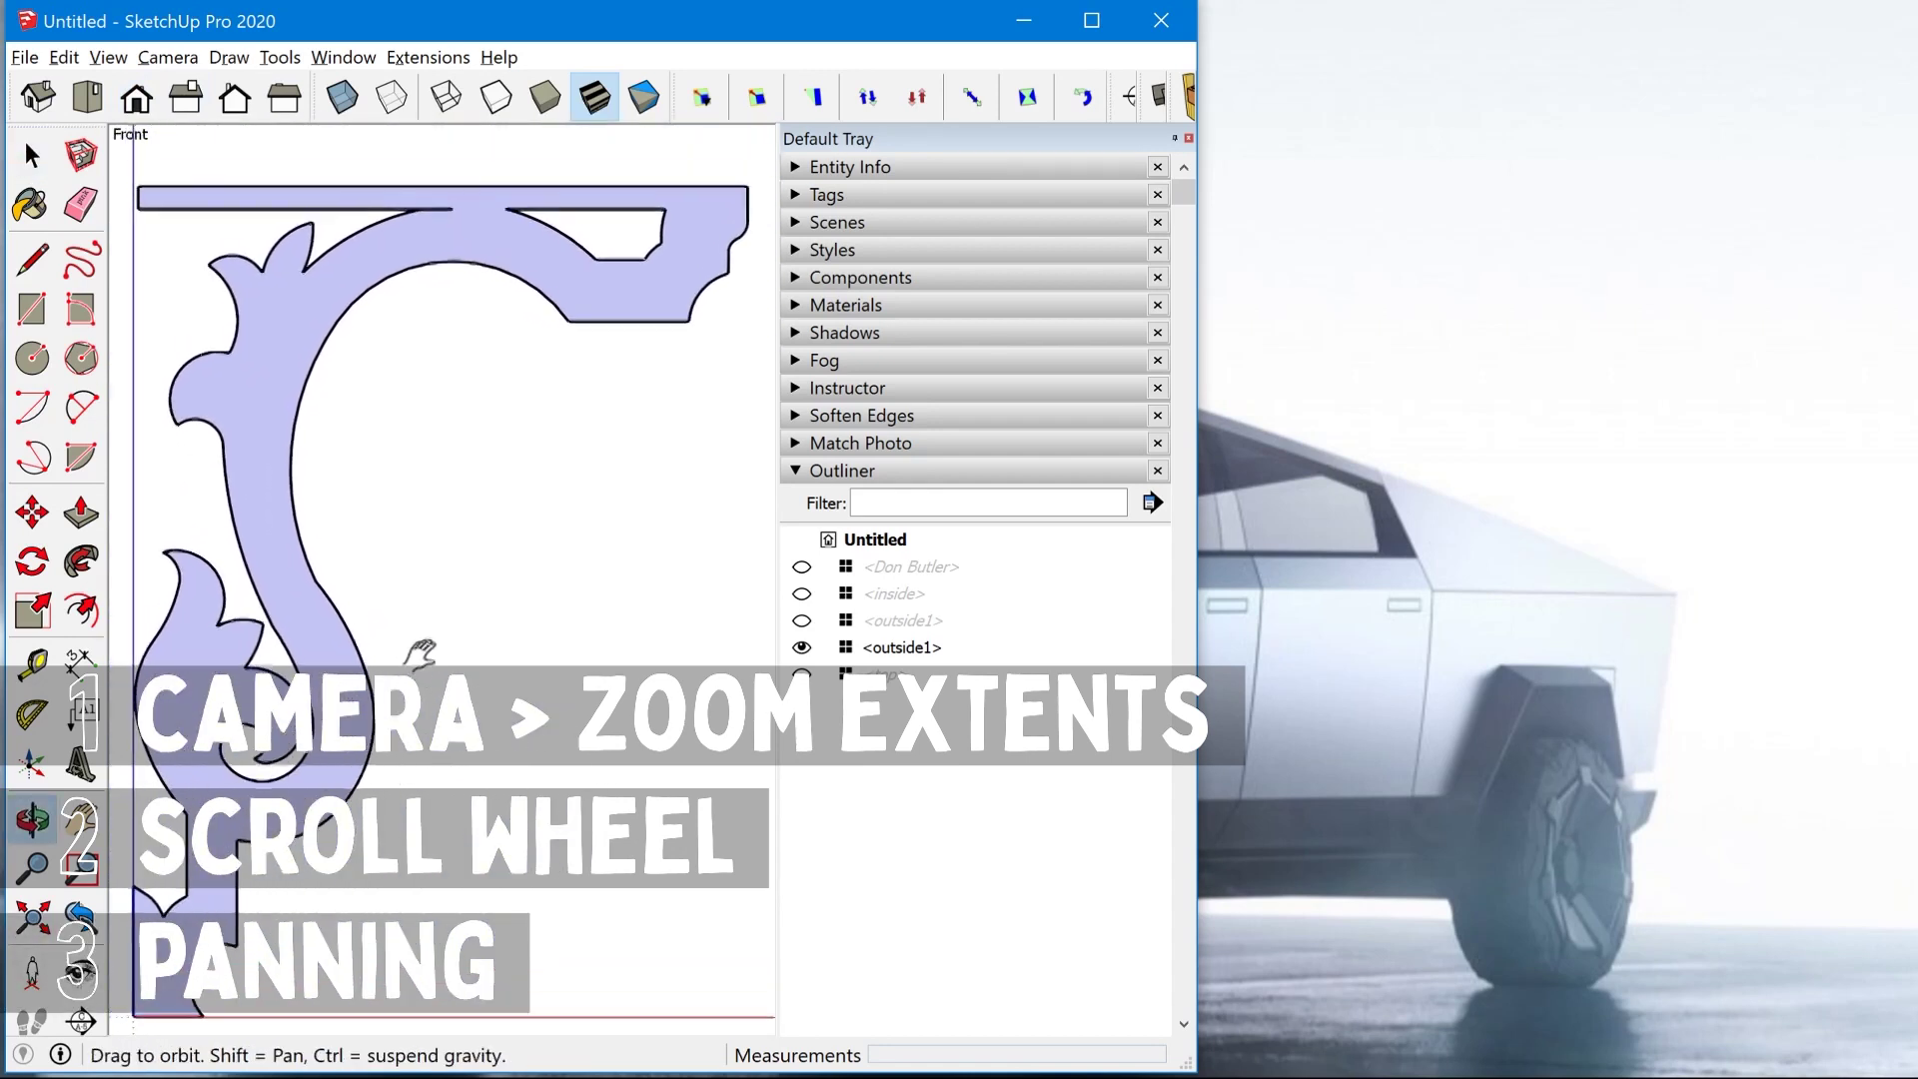
scroll(338, 755, "up", 1)
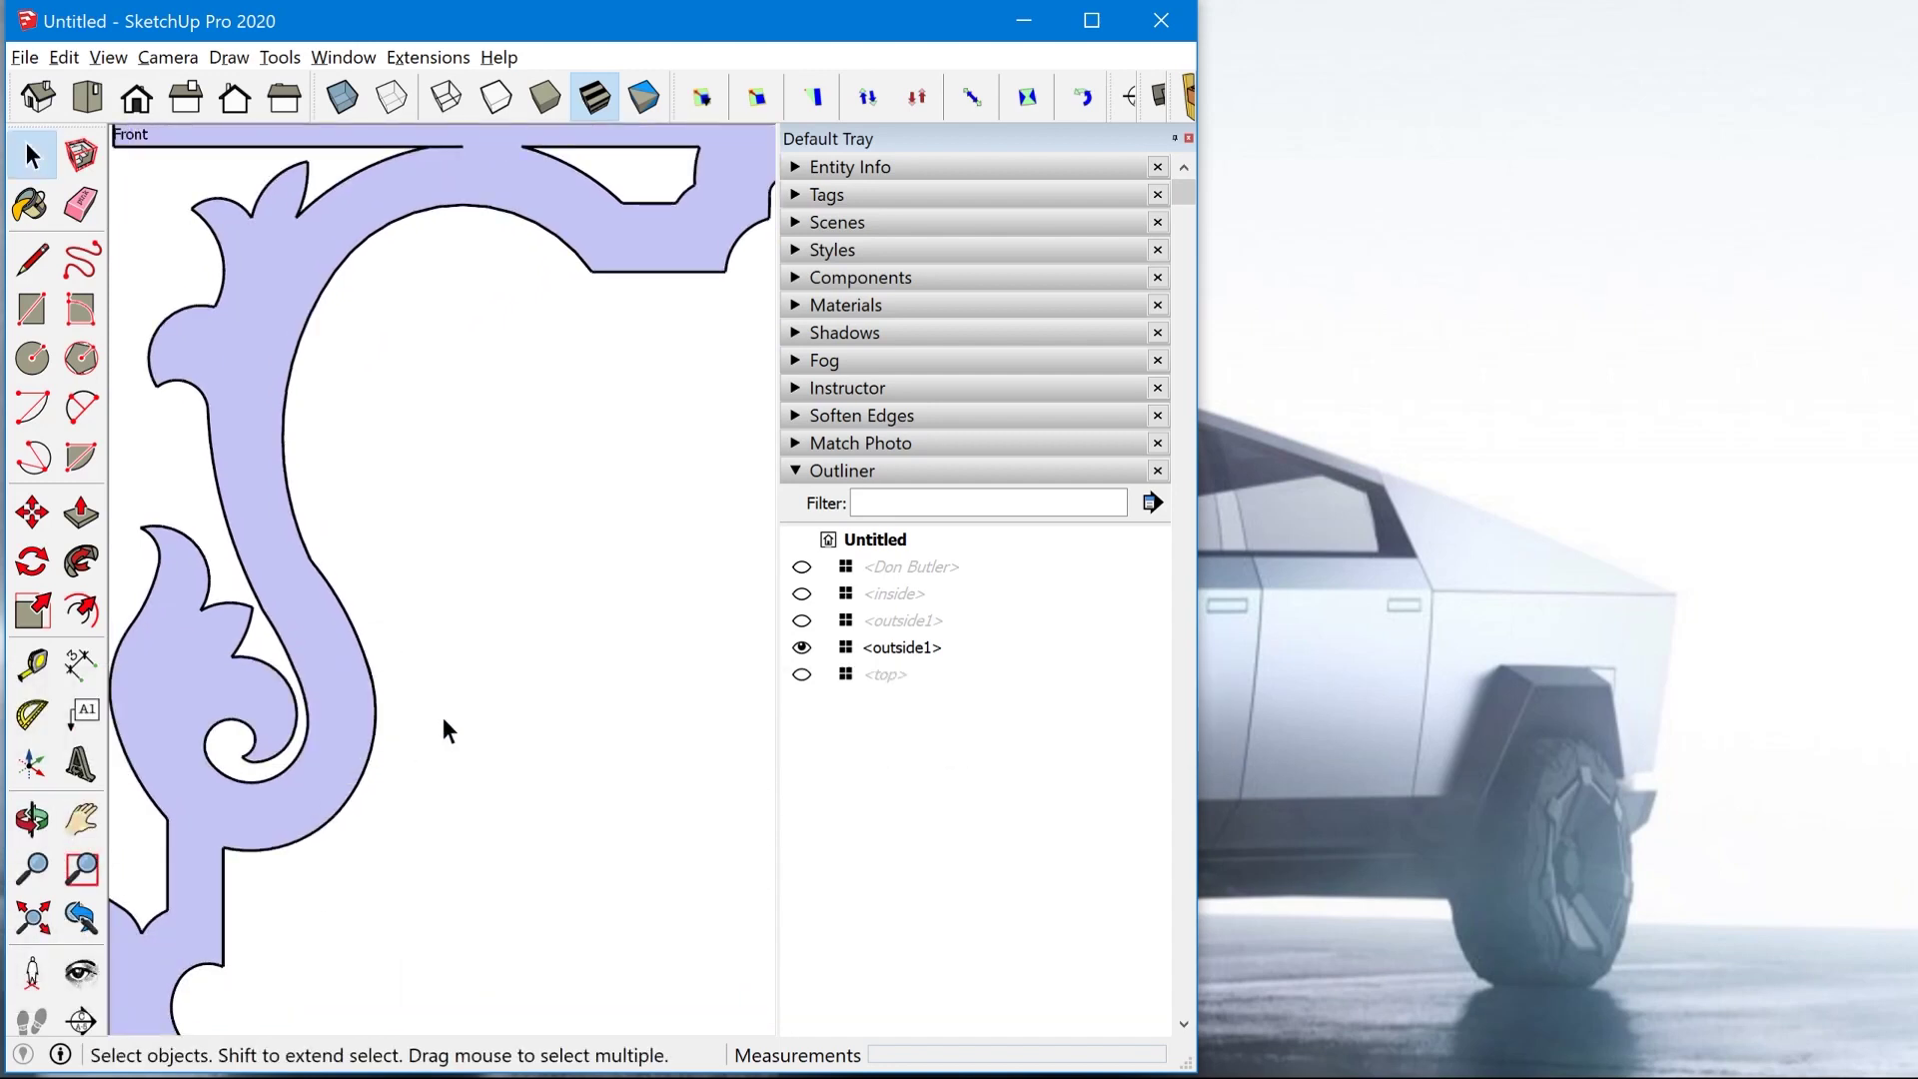
key("shift+z")
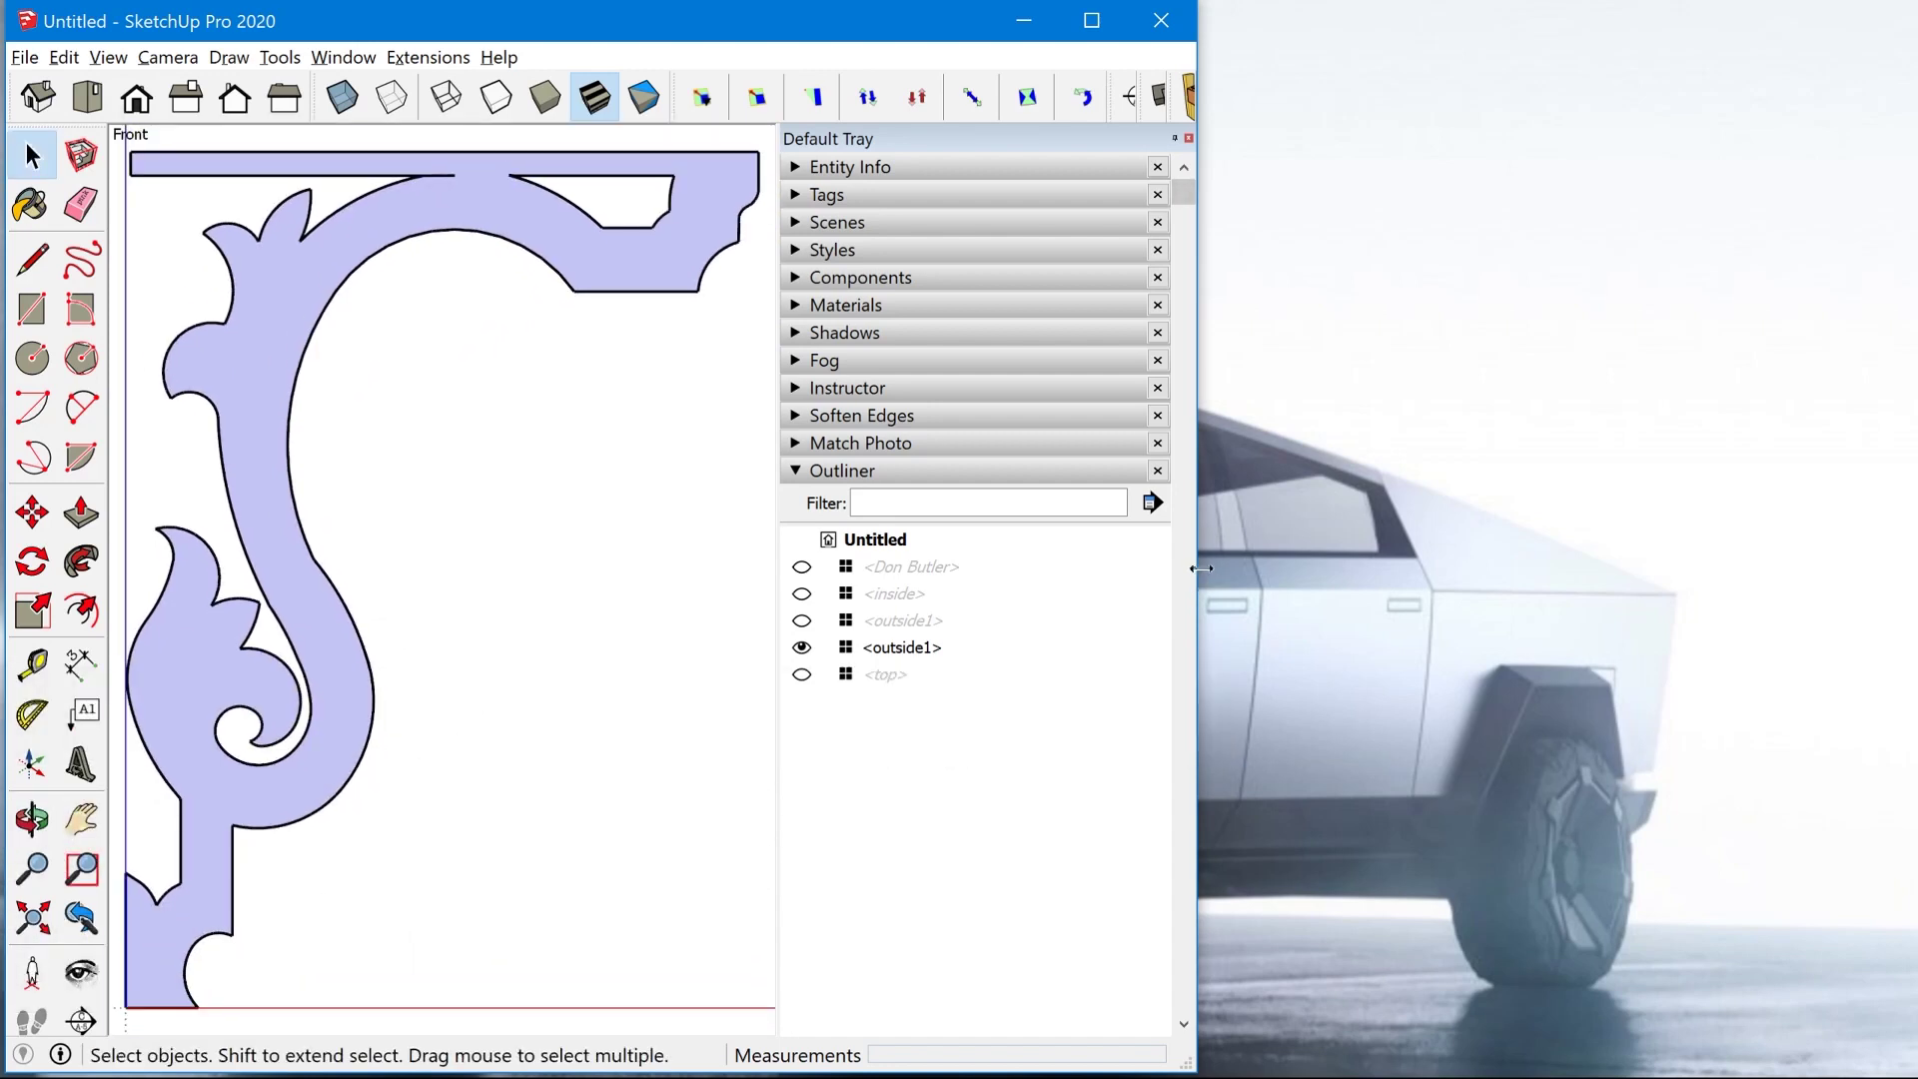
mouse_move(1200, 568)
left_mouse_down()
mouse_move(1398, 574)
mouse_move(1181, 575)
left_mouse_up()
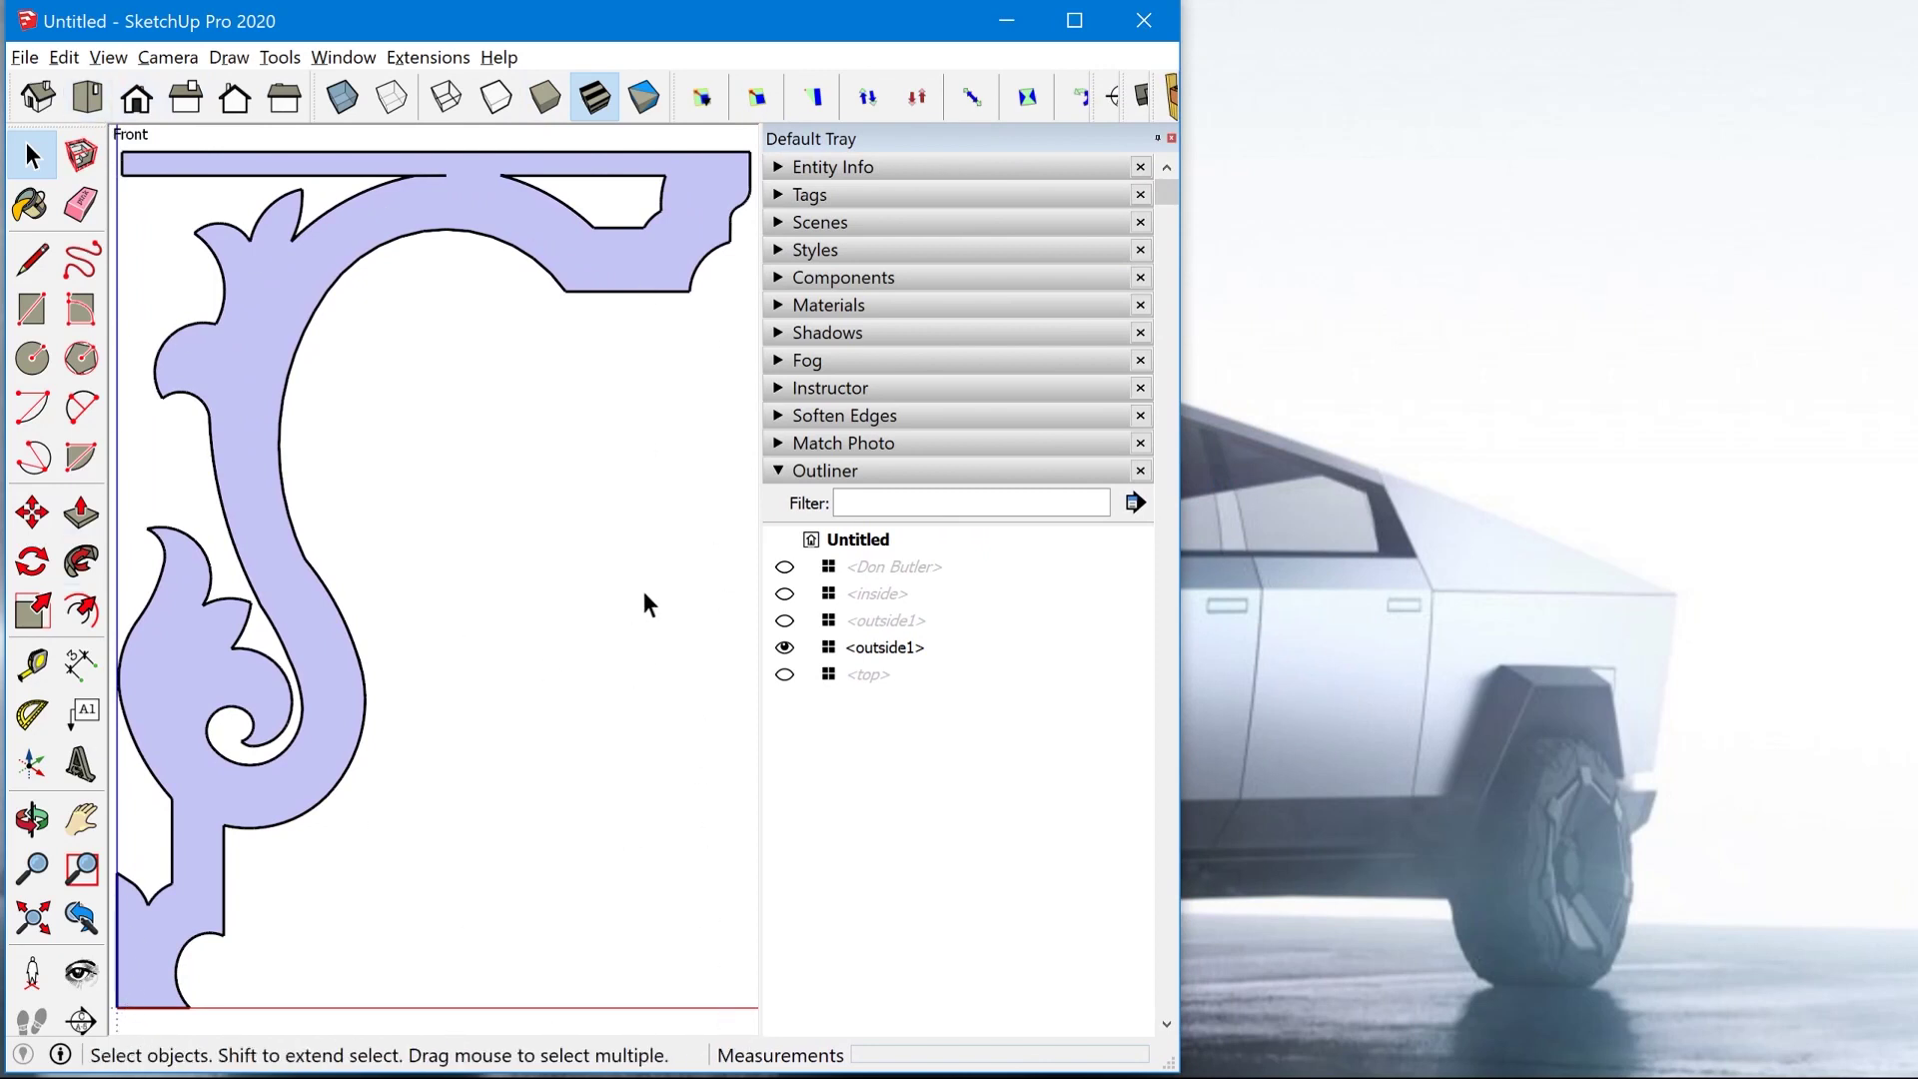
left_click(25, 58)
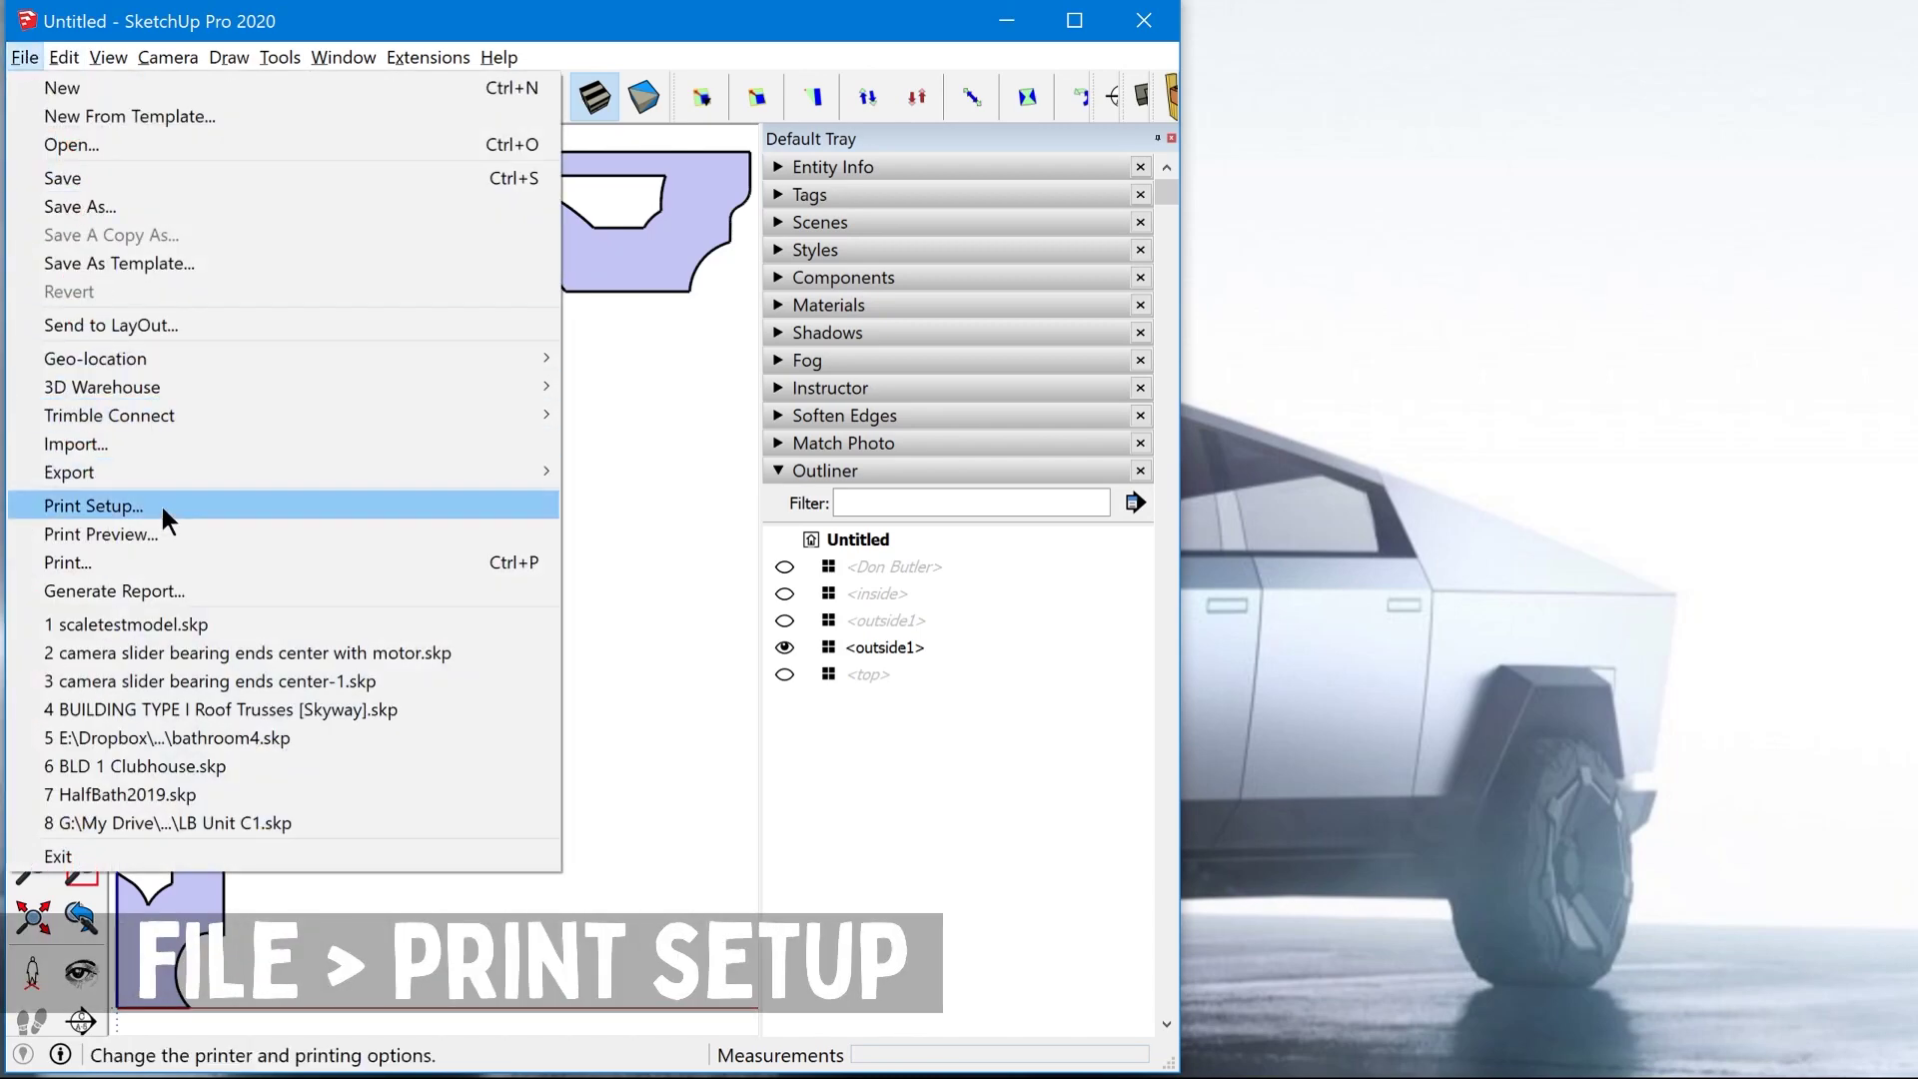
left_click(110, 506)
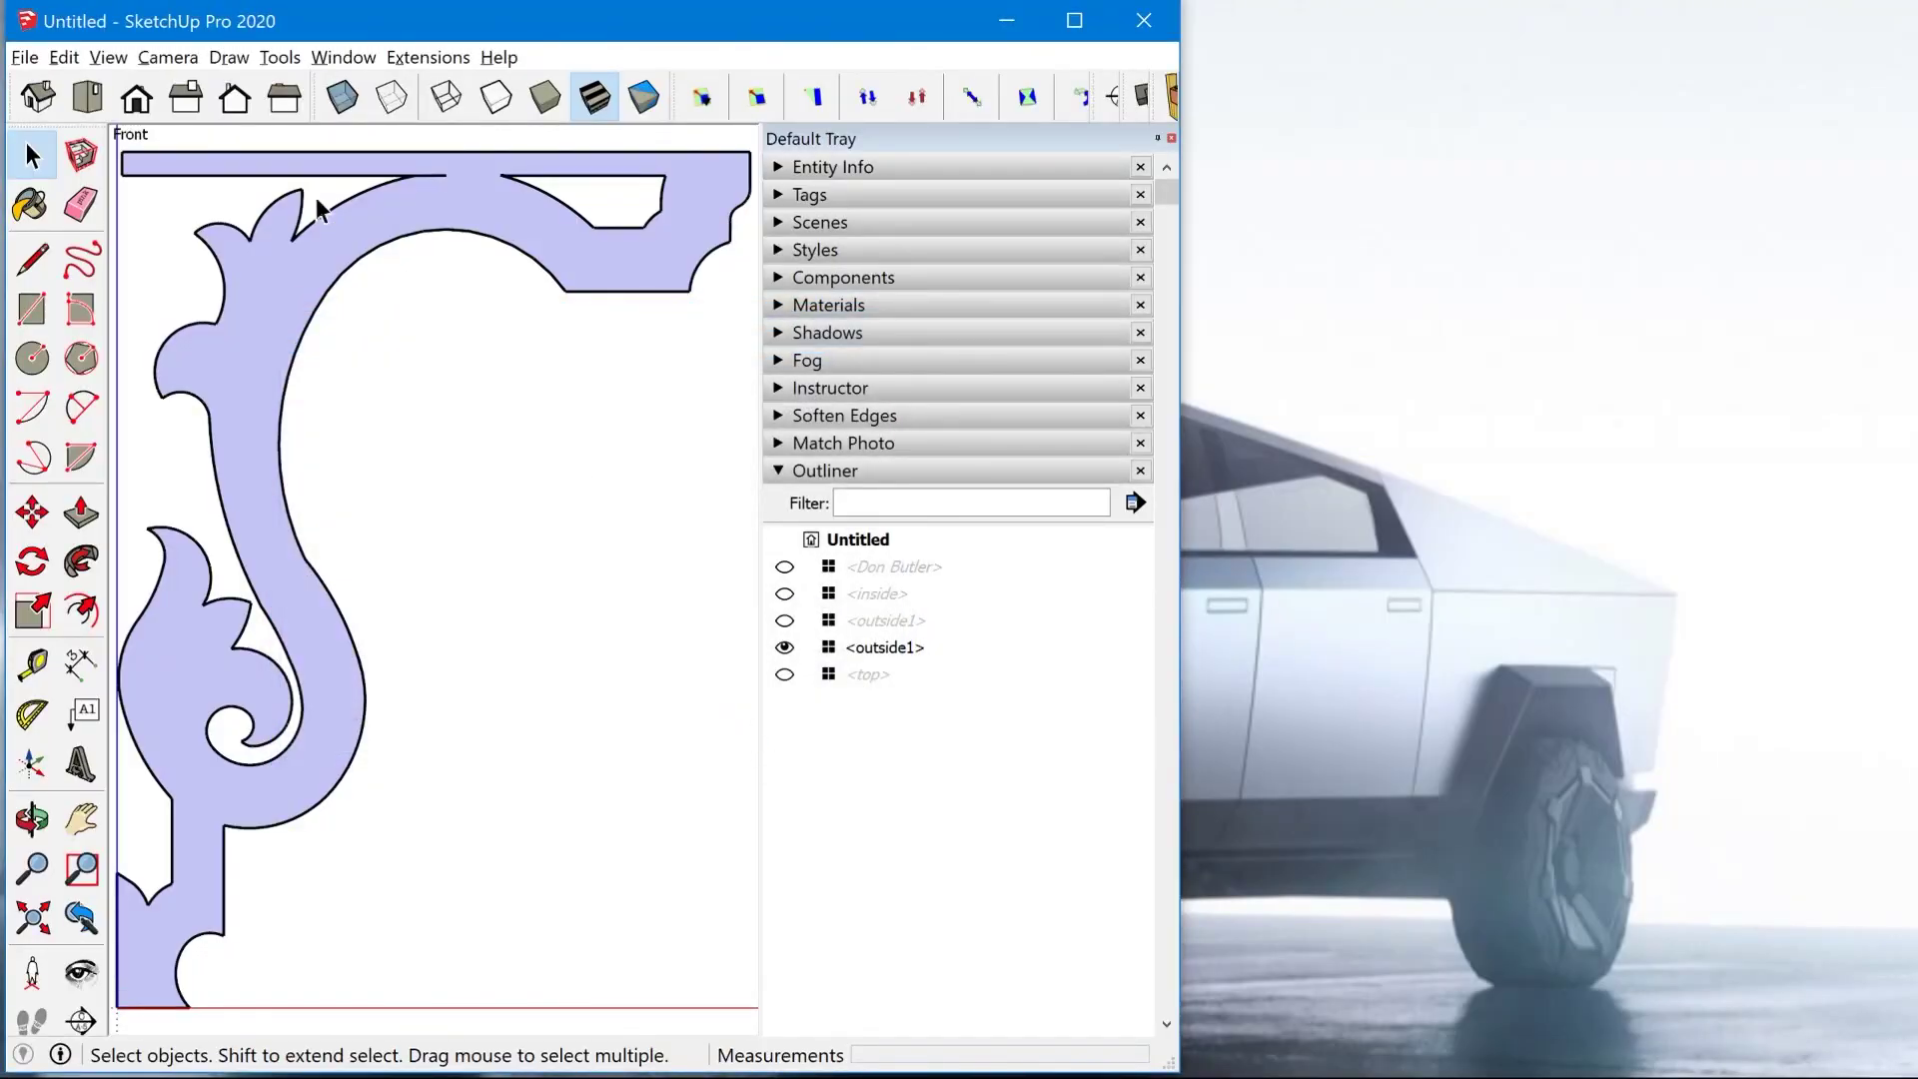
Open Print Preview settings from the File menu and move the dialog aside to see the drawing.
left_click(24, 57)
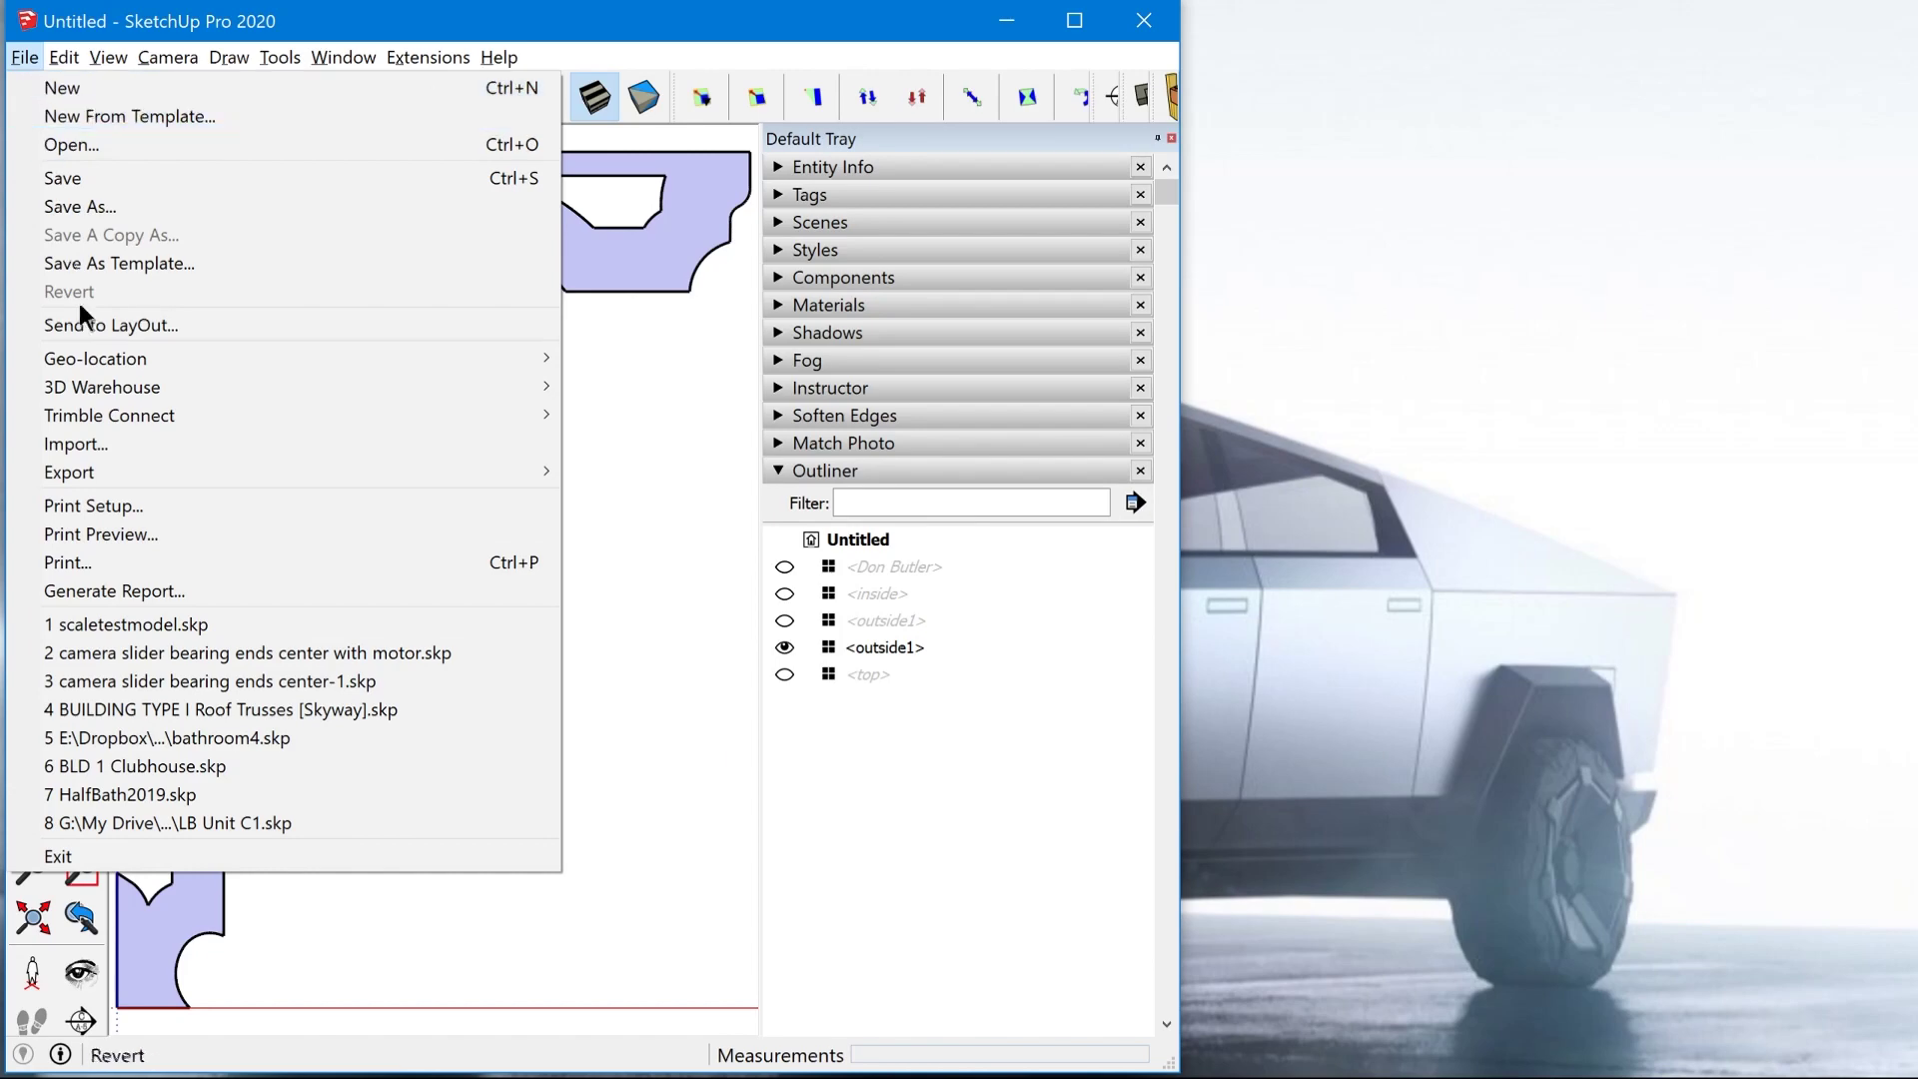
left_click(108, 533)
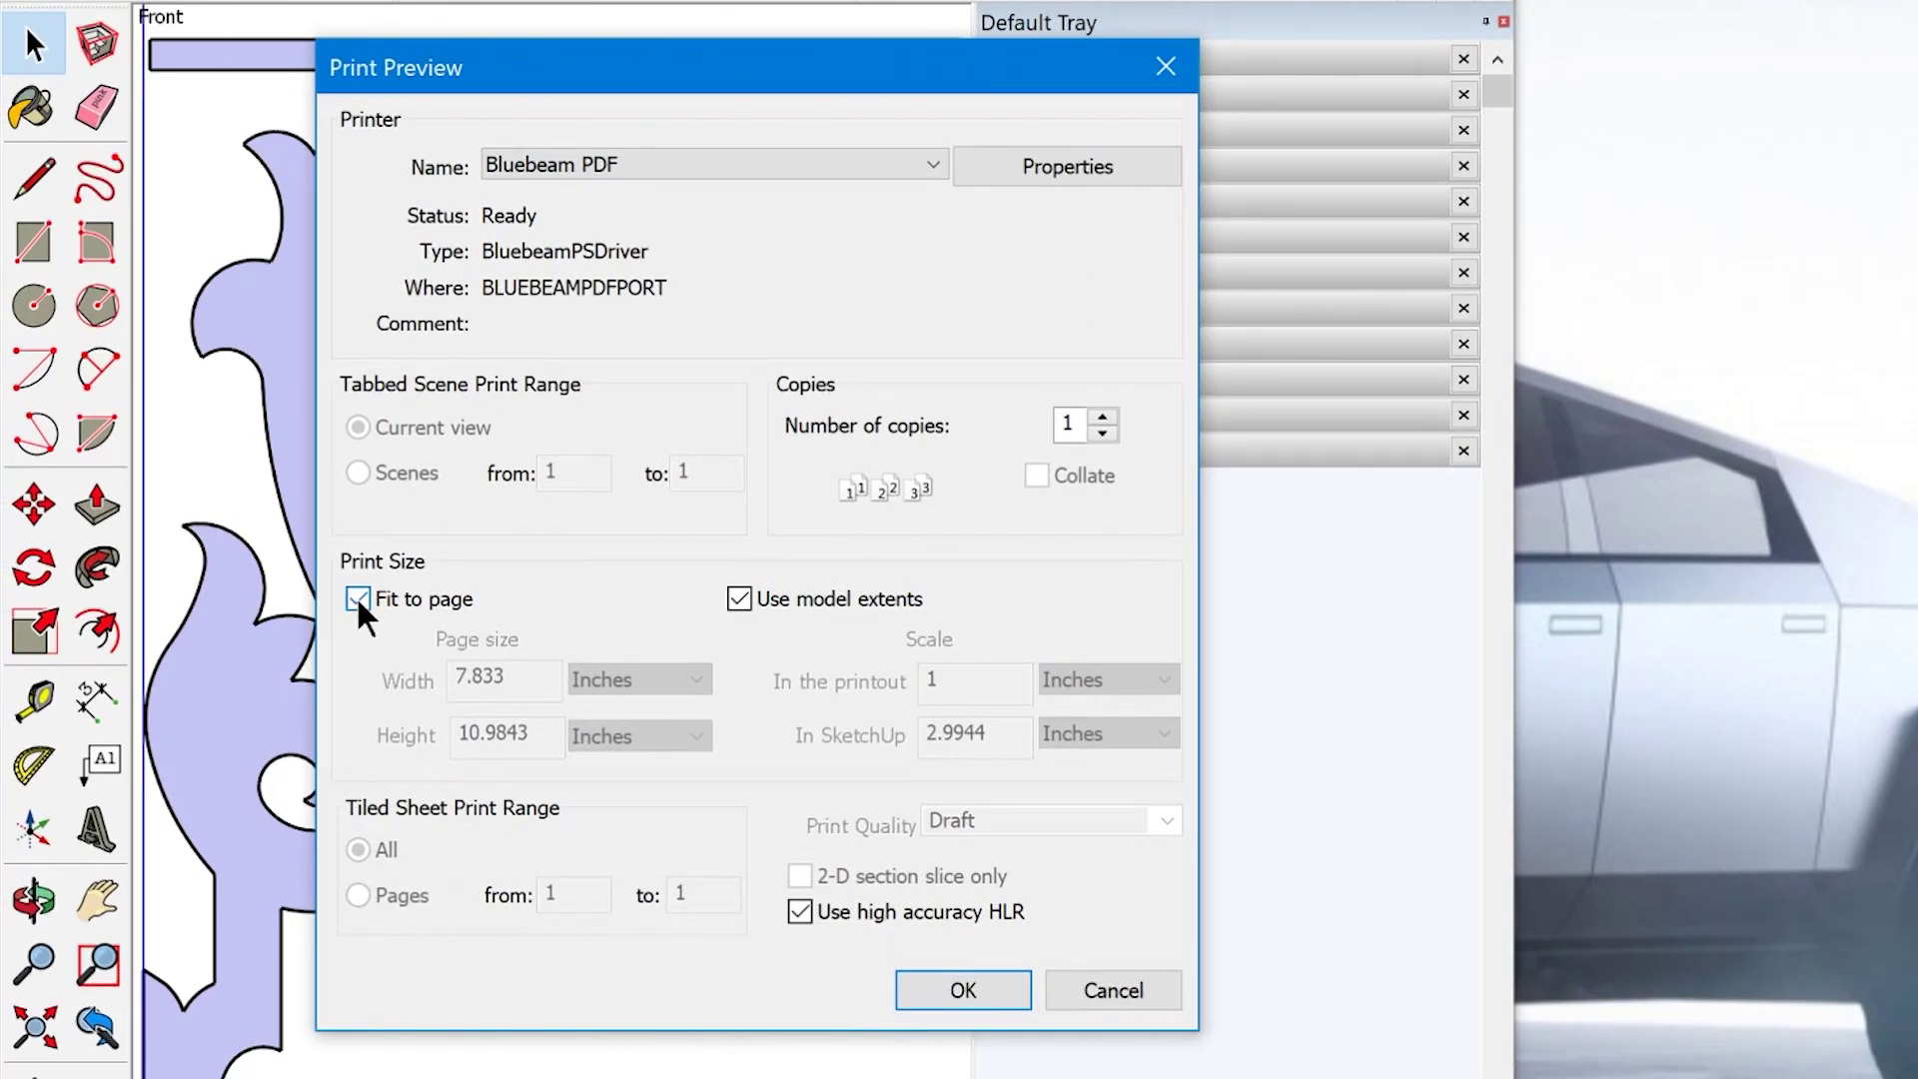
mouse_move(538, 72)
left_mouse_down()
mouse_move(583, 90)
mouse_move(1354, 70)
left_mouse_up()
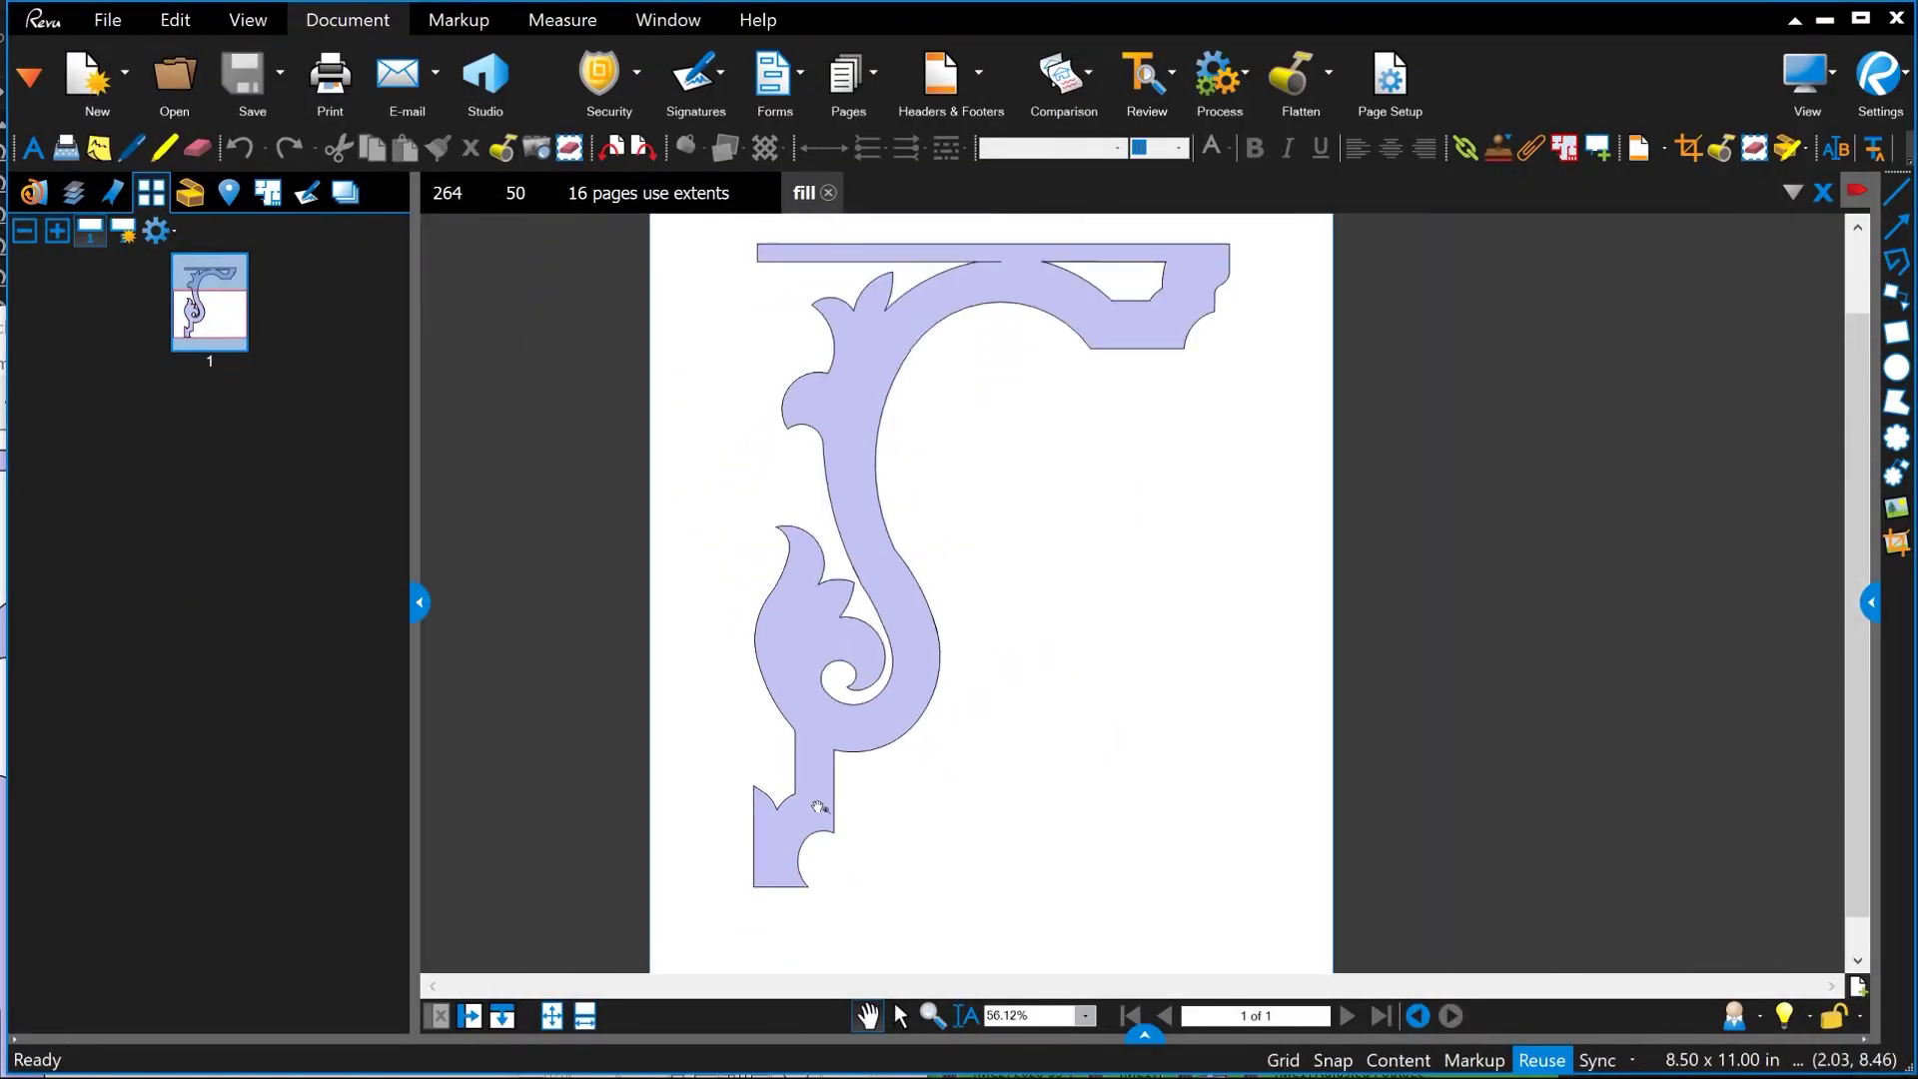
scroll(807, 754, "down", 1)
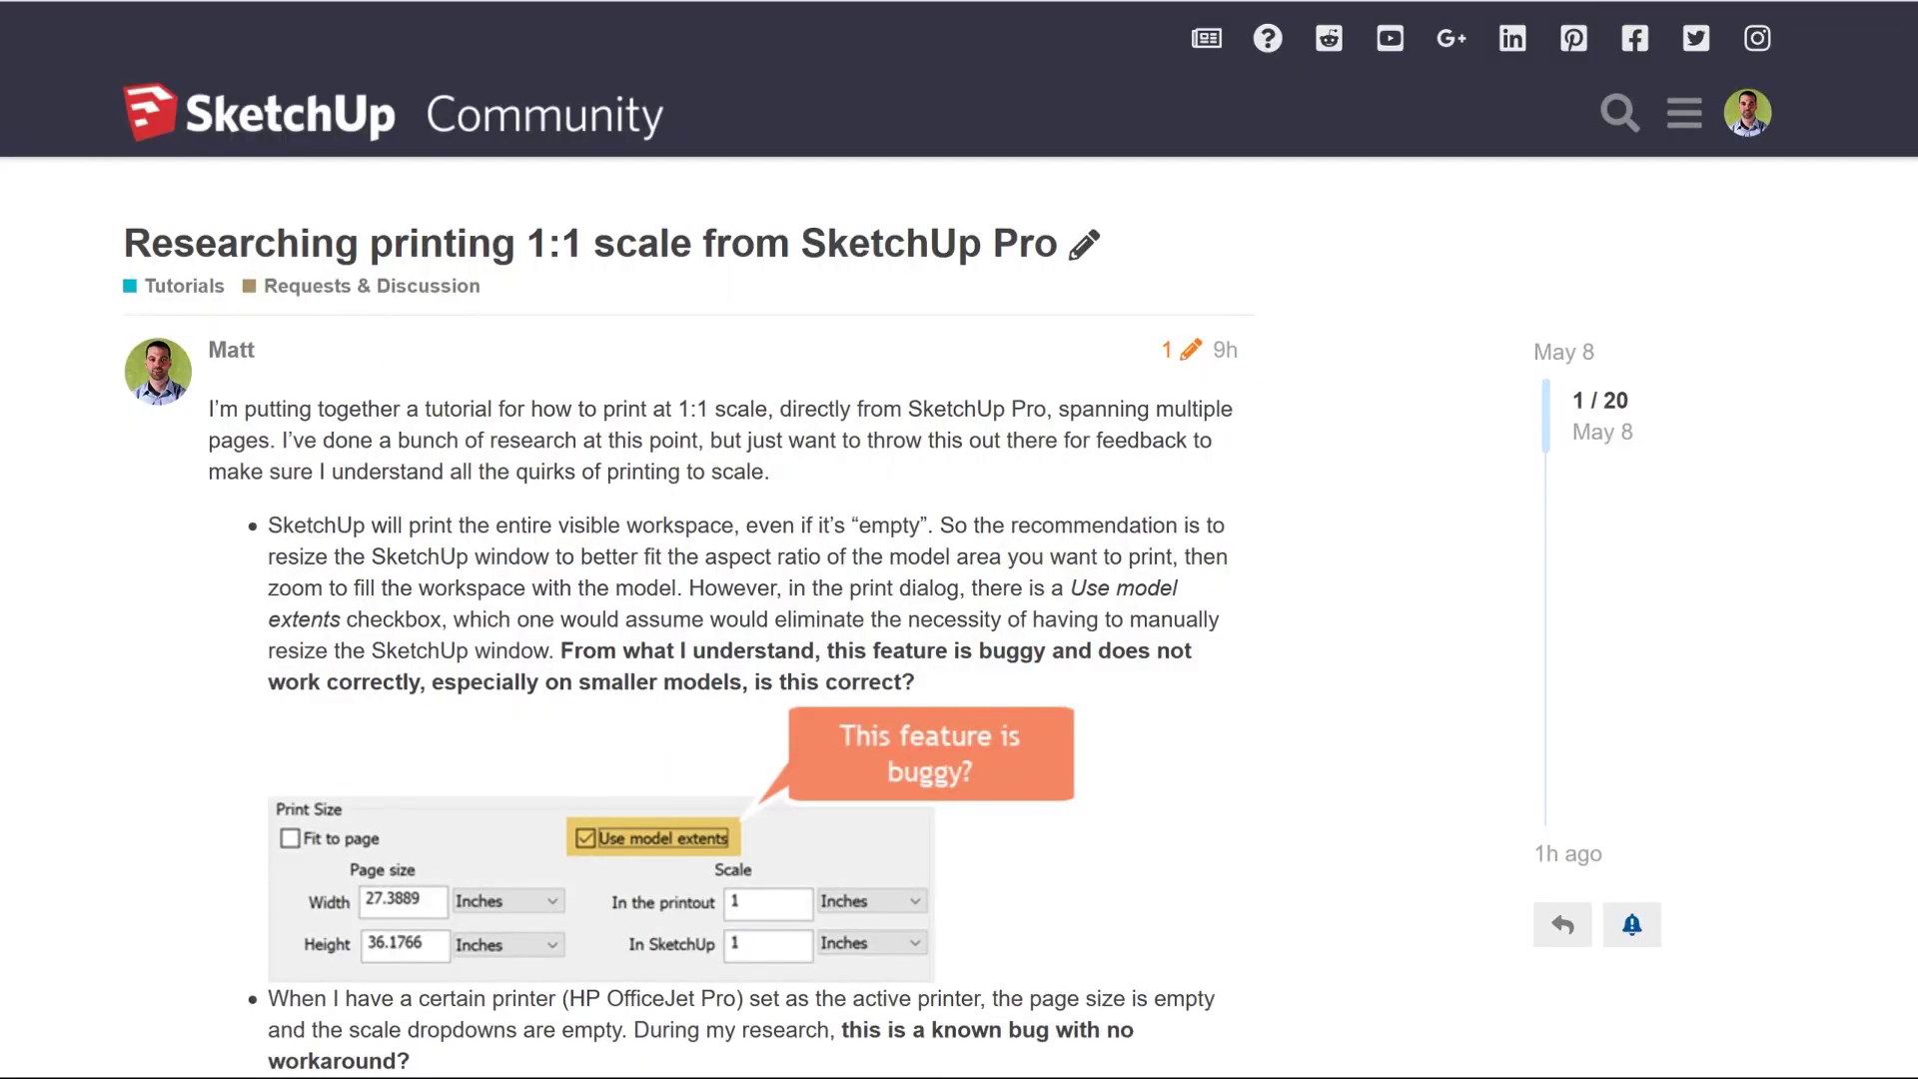
scroll(959, 599, "down", 5)
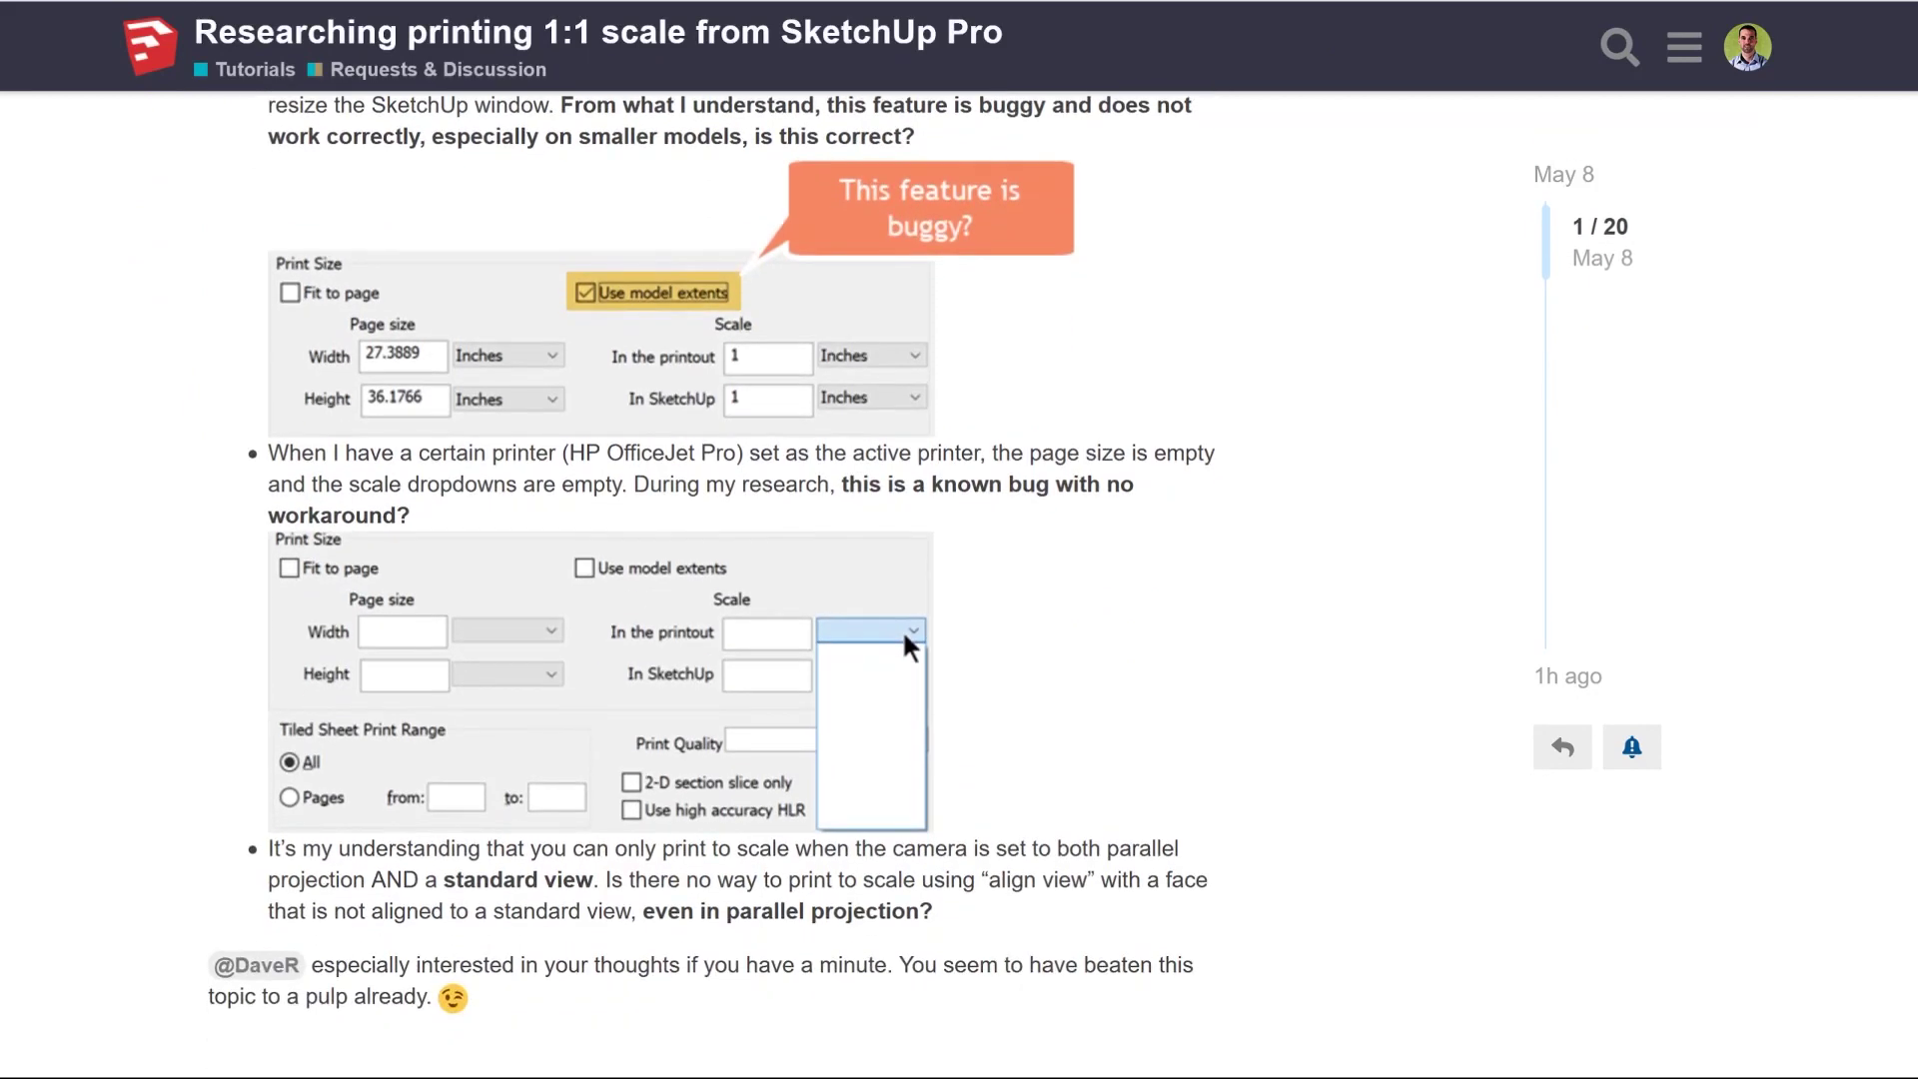
scroll(959, 599, "down", 6)
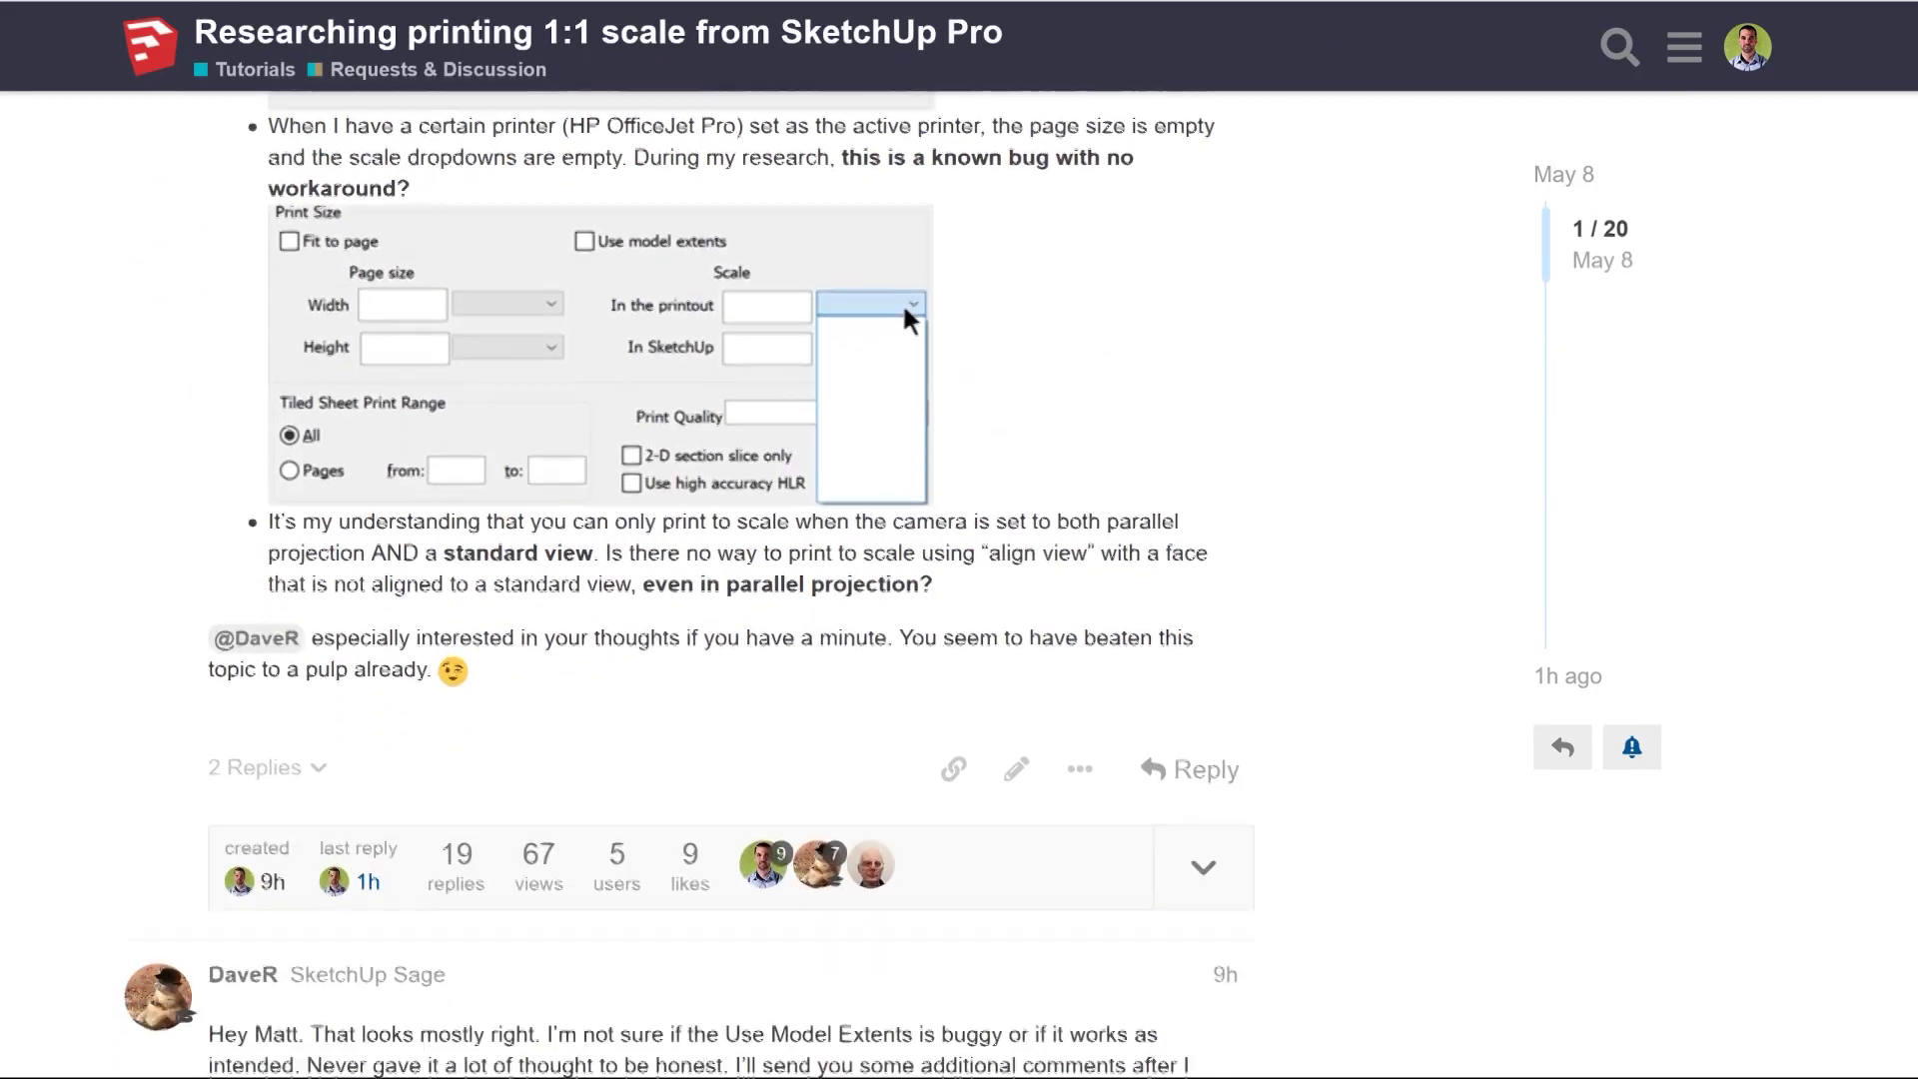
scroll(958, 599, "down", 2)
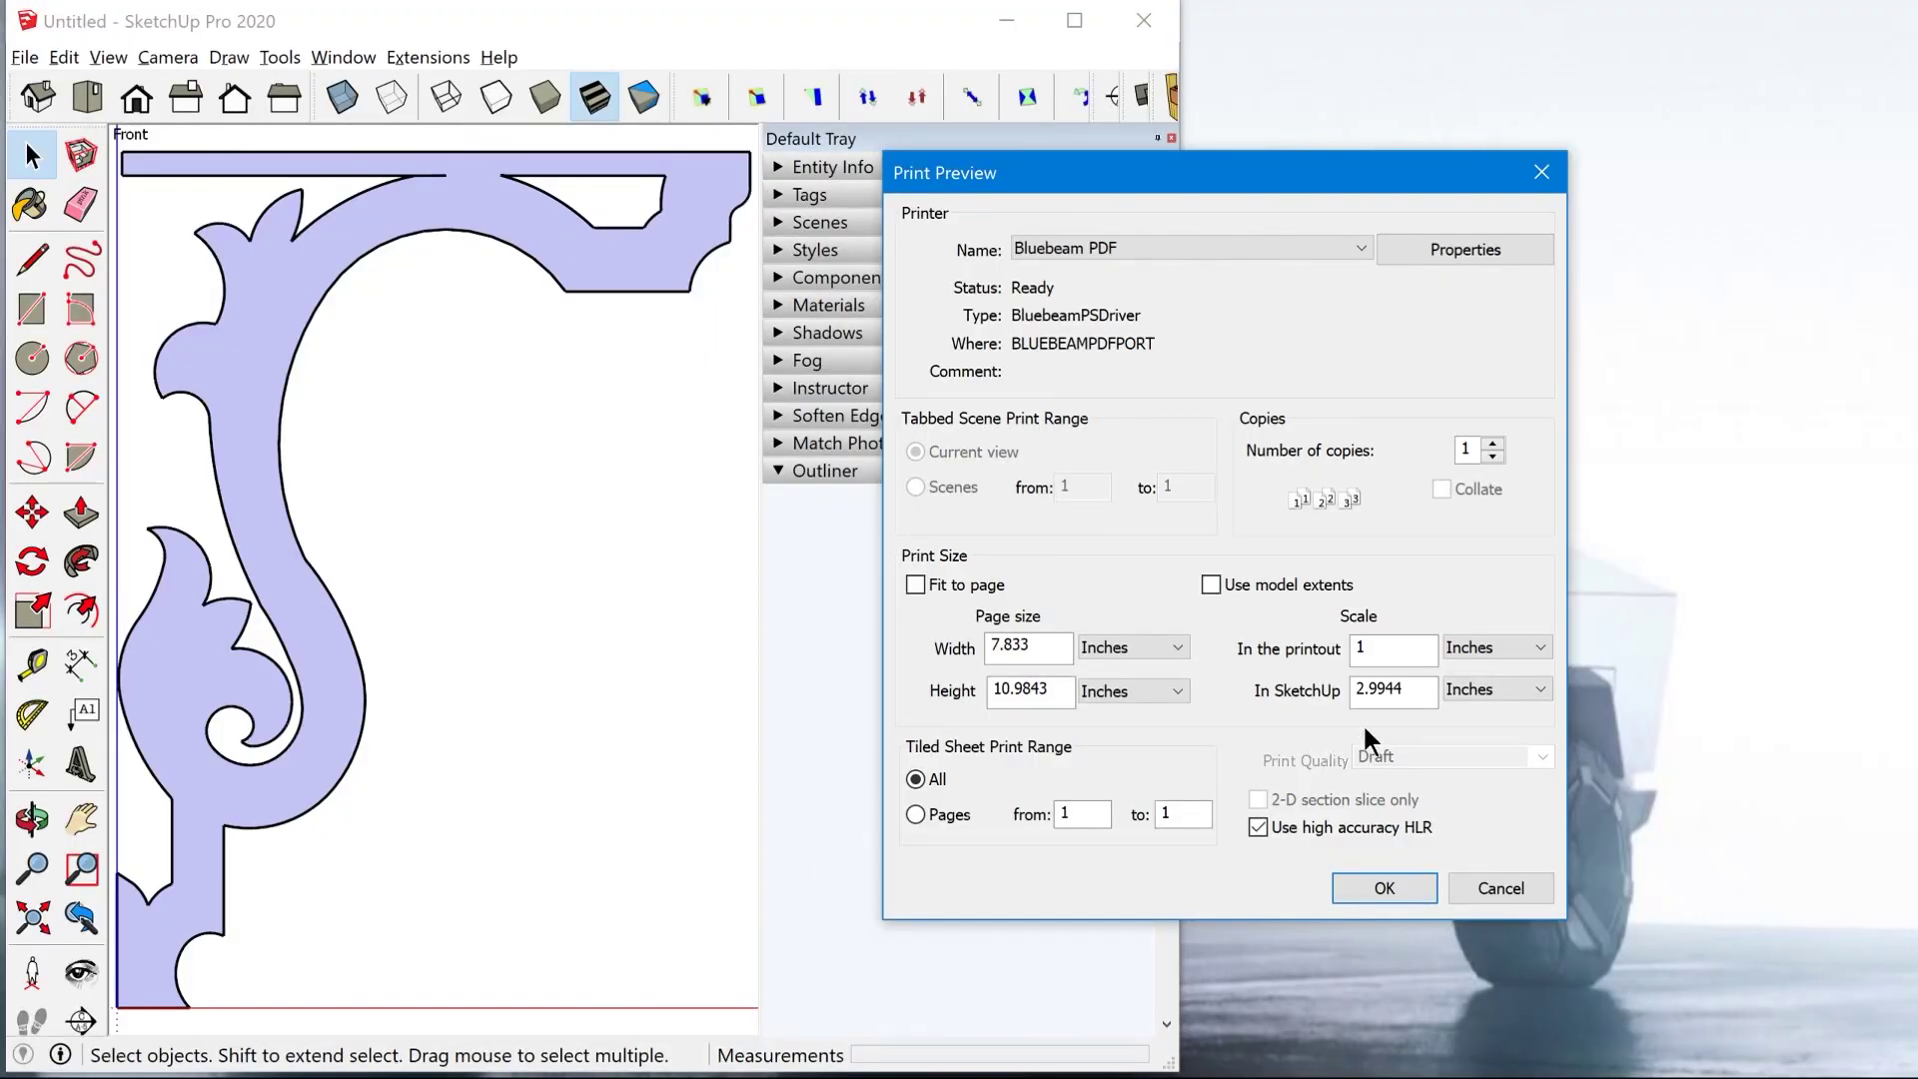
Set the print scale to 1 inch in the printout per 1 inch in SketchUp.
left_click(1394, 650)
type("1")
key("Tab")
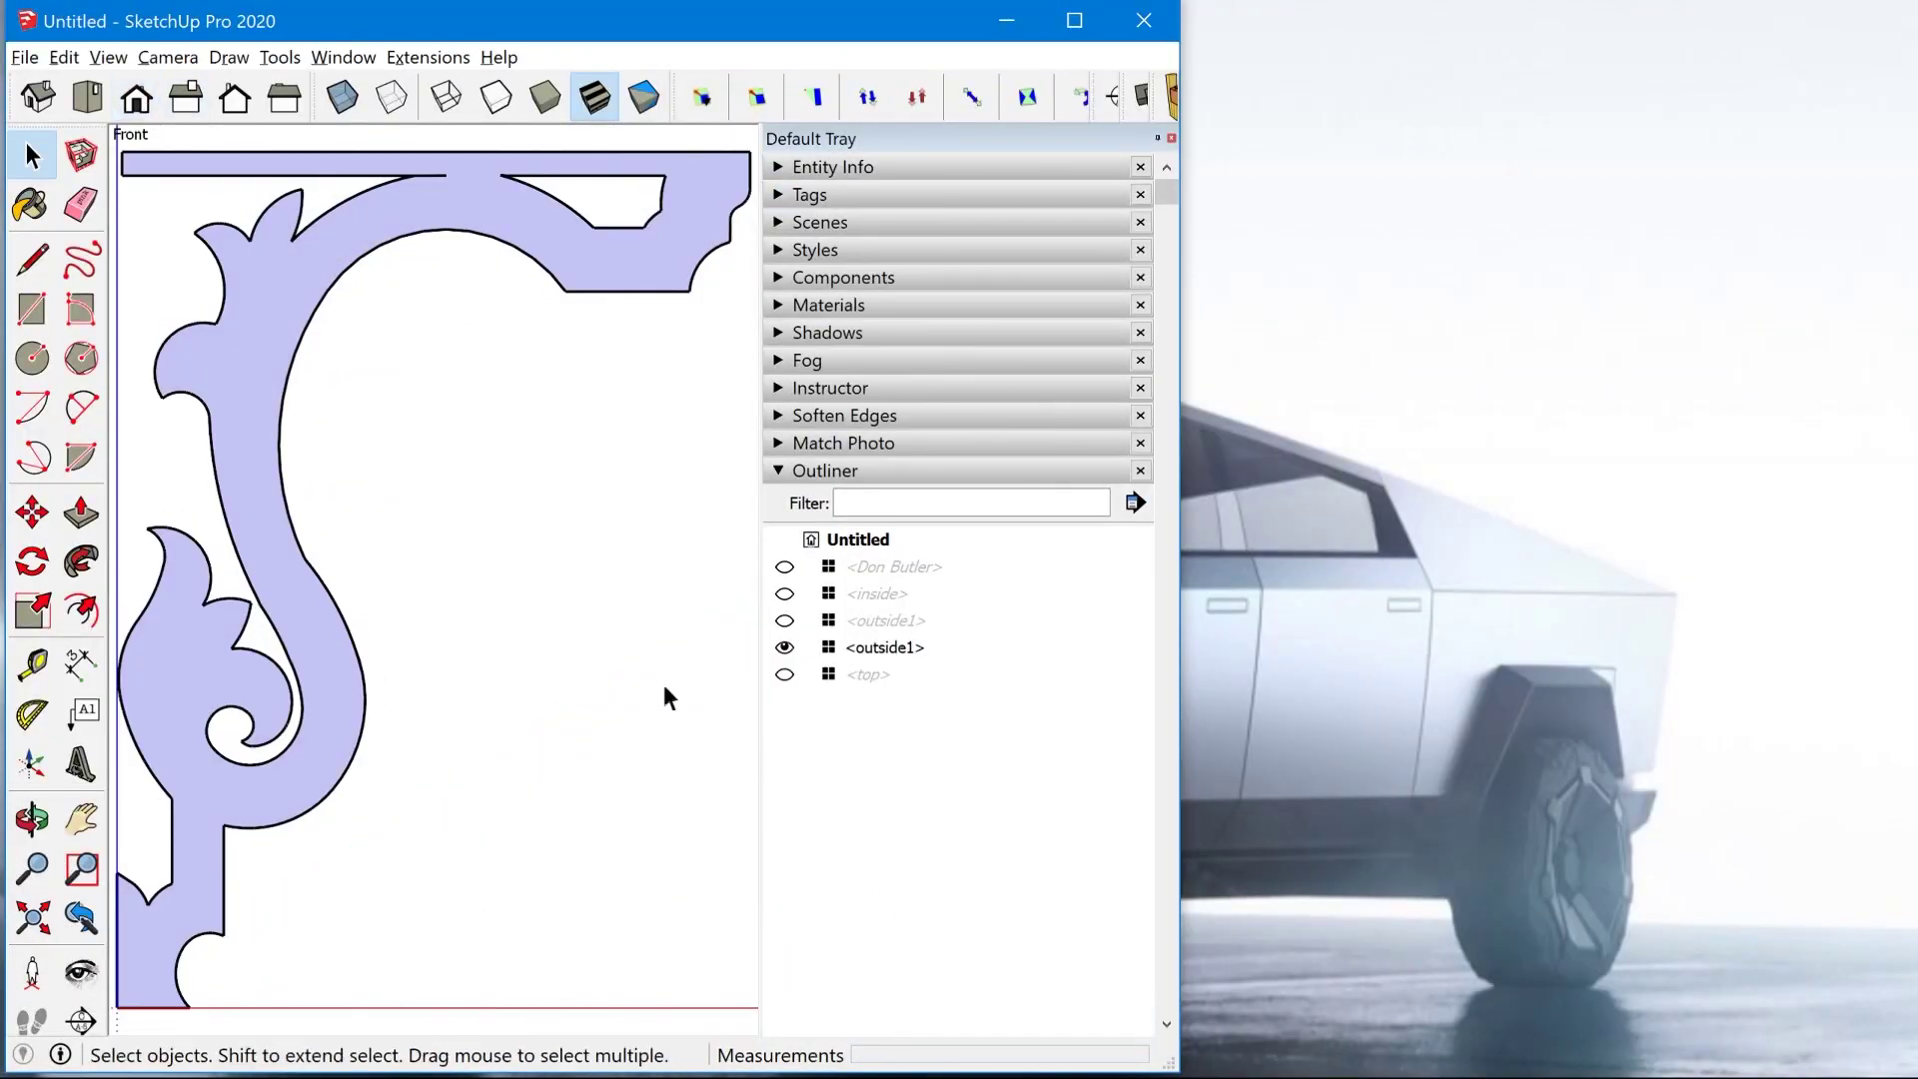
Reopen Print Preview and accept the 1:1 scale settings to preview the tiled pages.
left_click(168, 57)
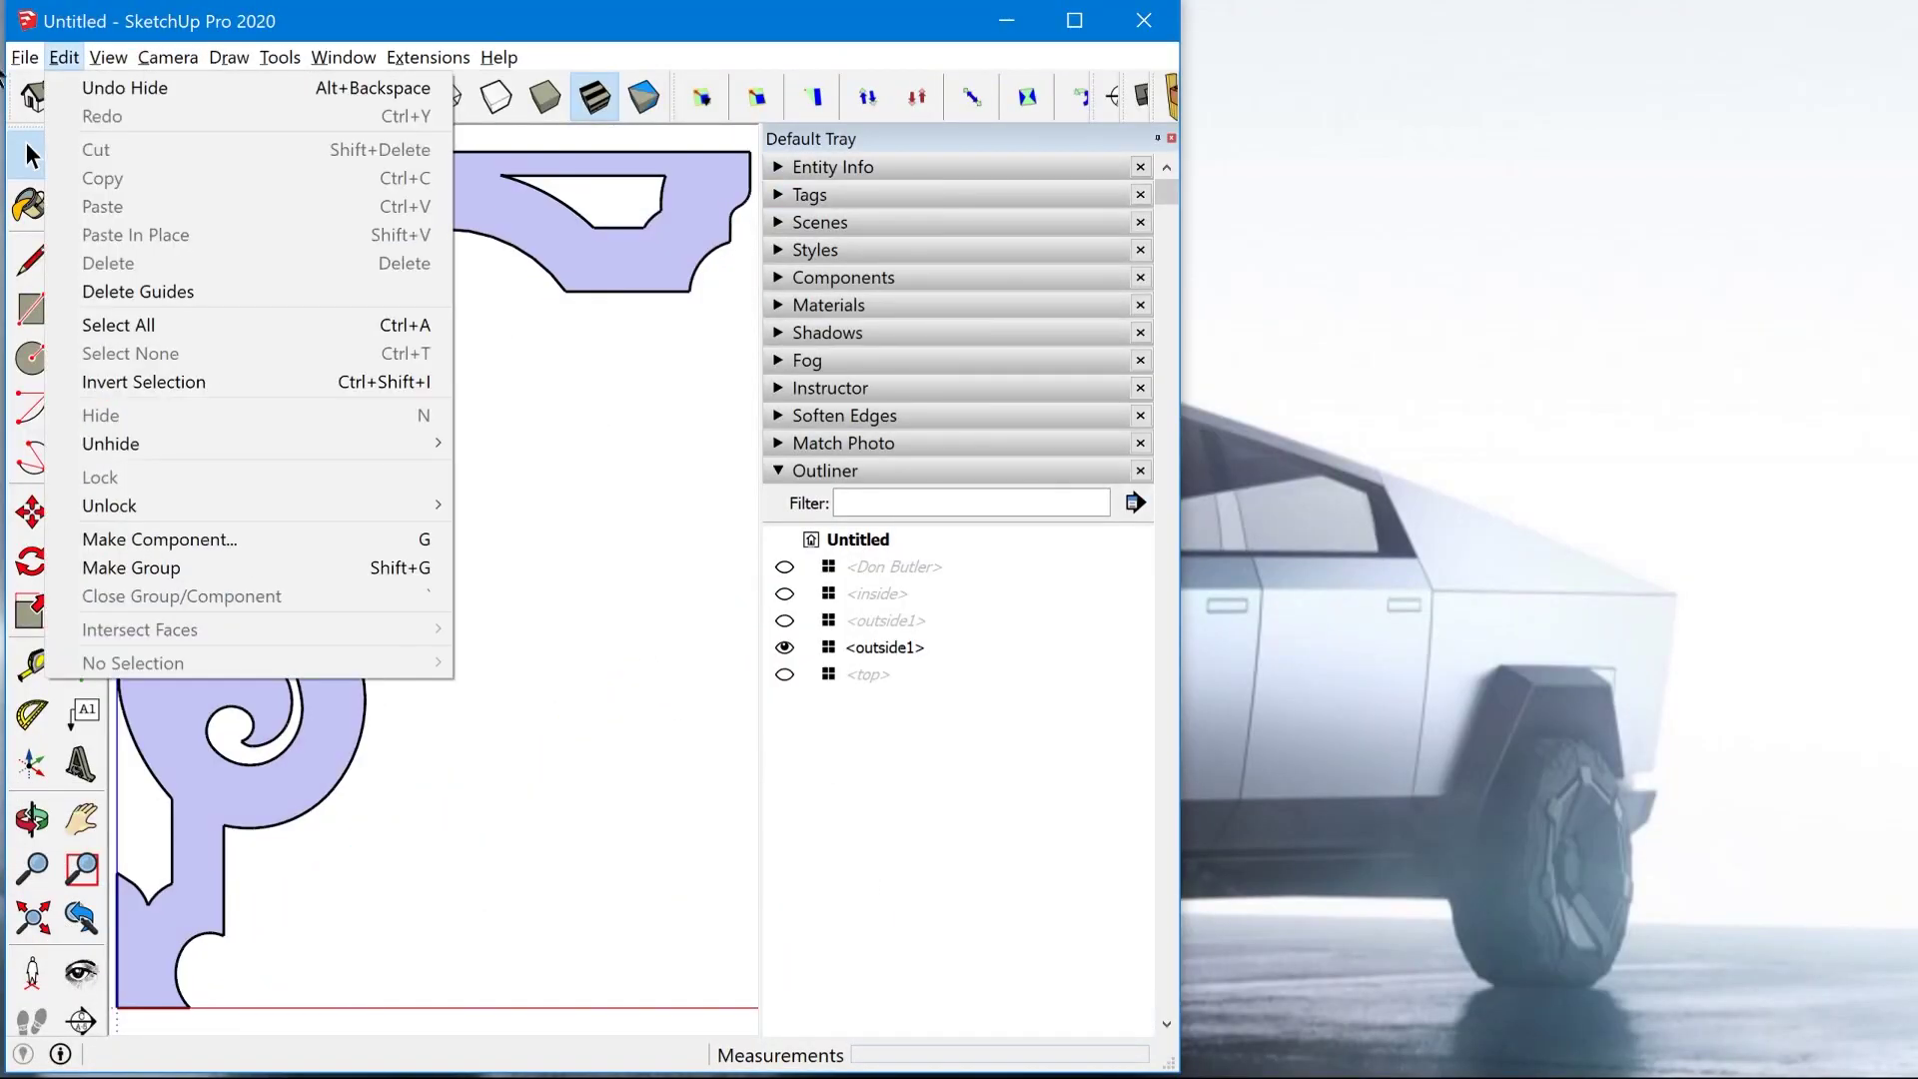
mouse_move(25, 57)
left_click(176, 530)
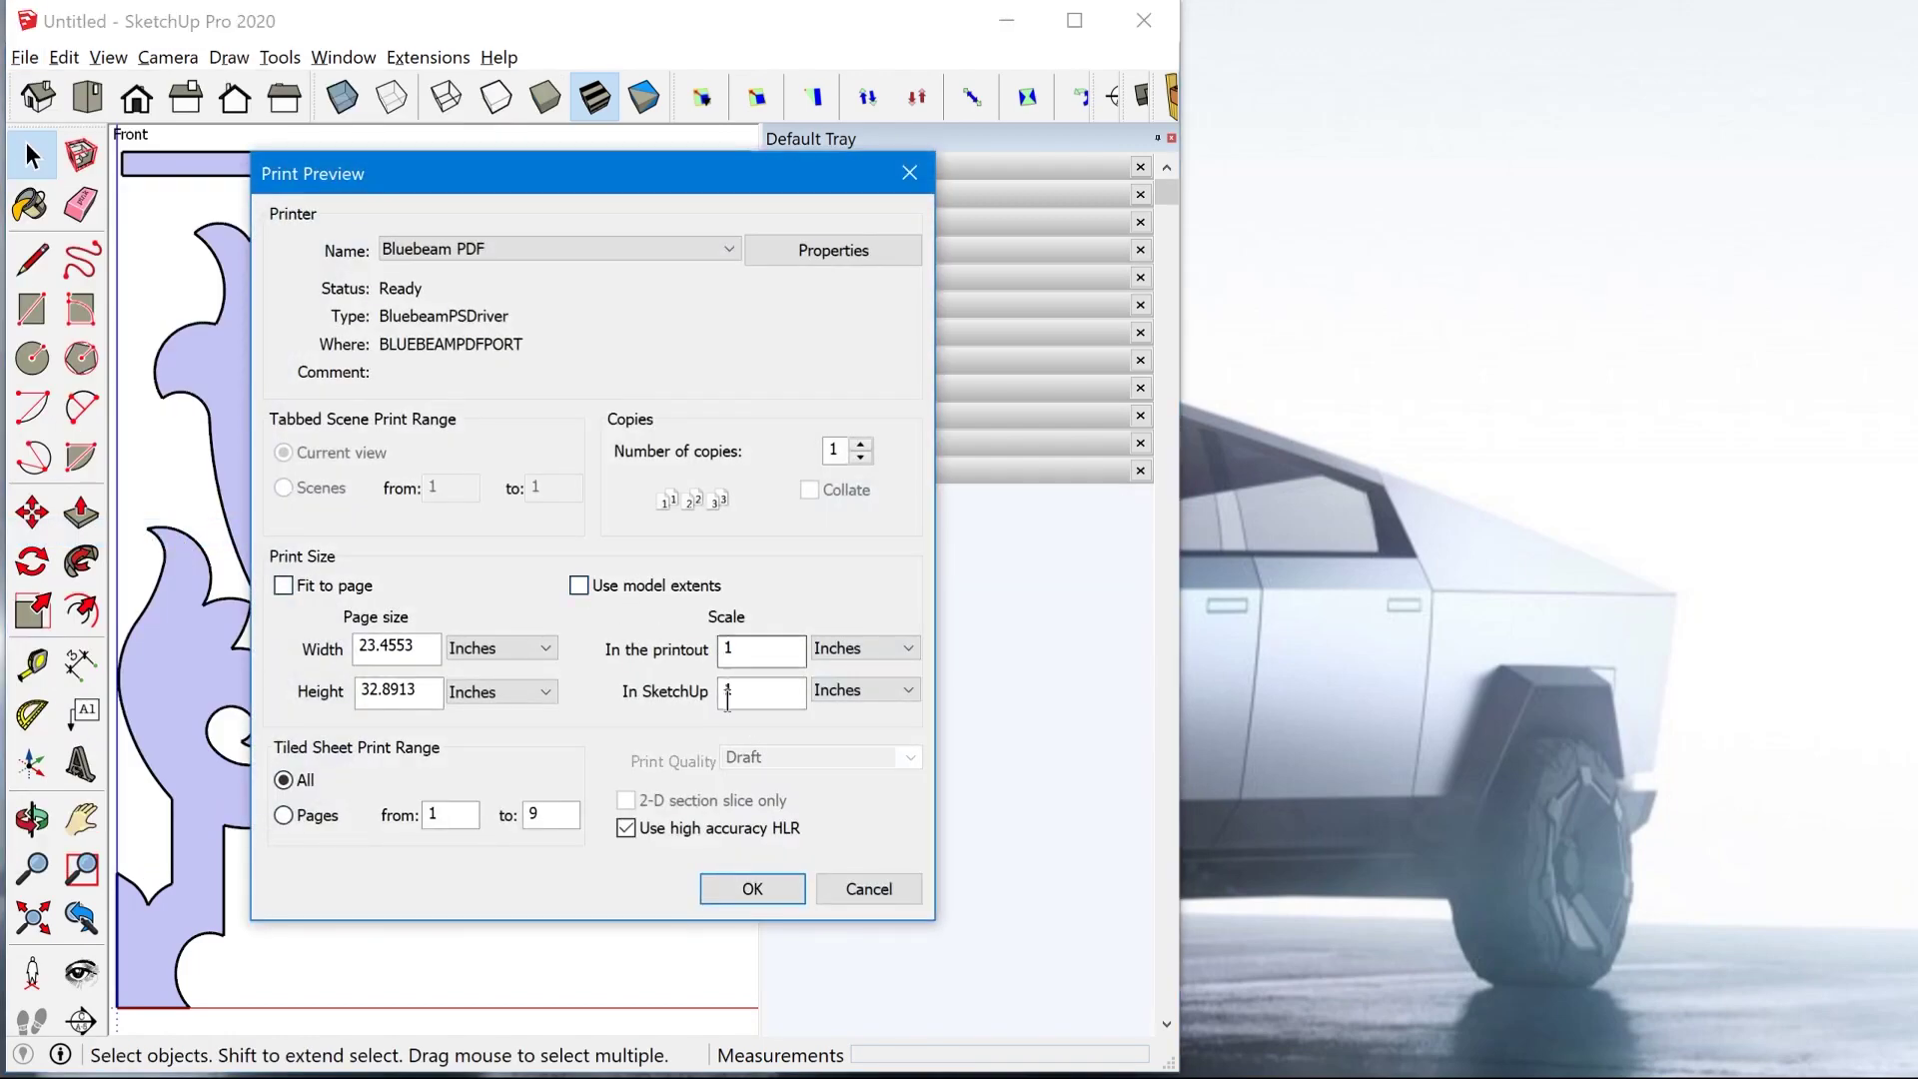
left_click(739, 887)
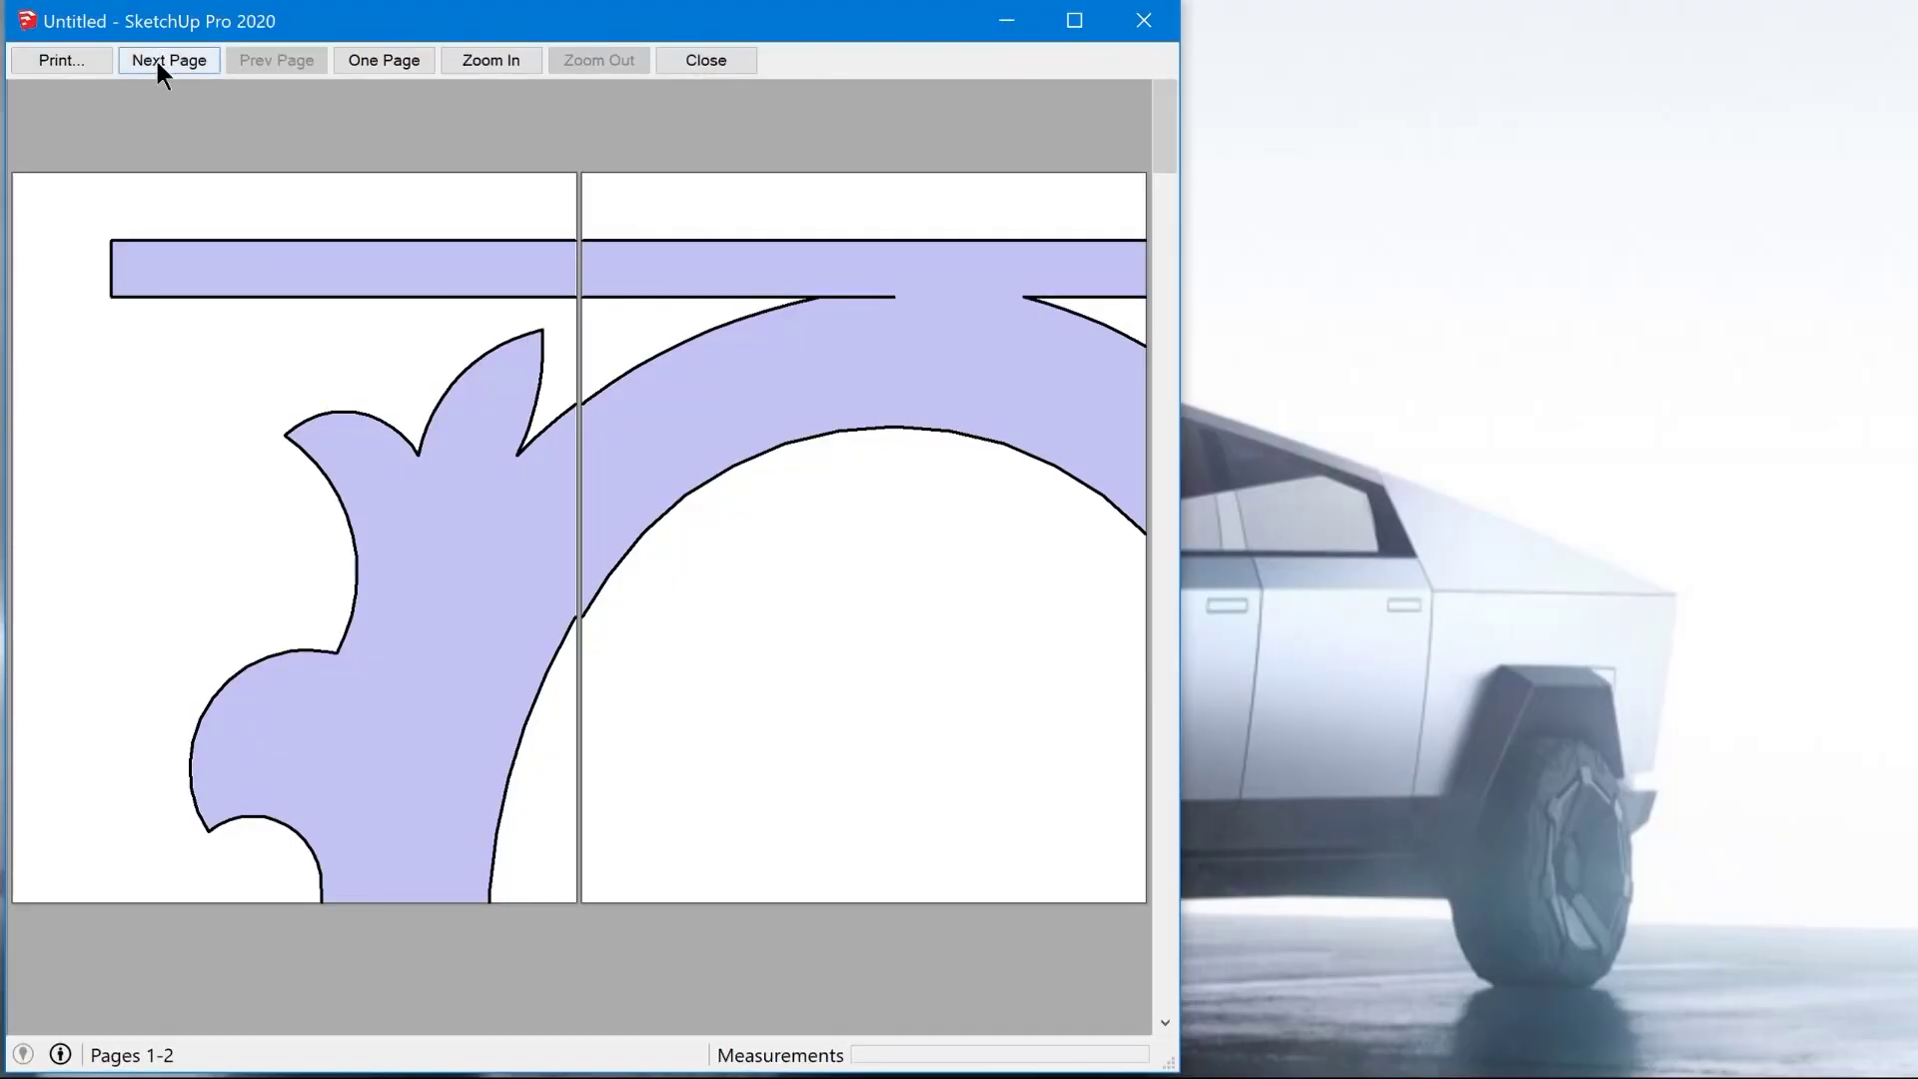
Page through the tiled preview to pages 5-6, then print the 1:1 corbel to Bluebeam PDF.
left_click(158, 62)
left_click(158, 62)
left_click(158, 62)
left_click(158, 62)
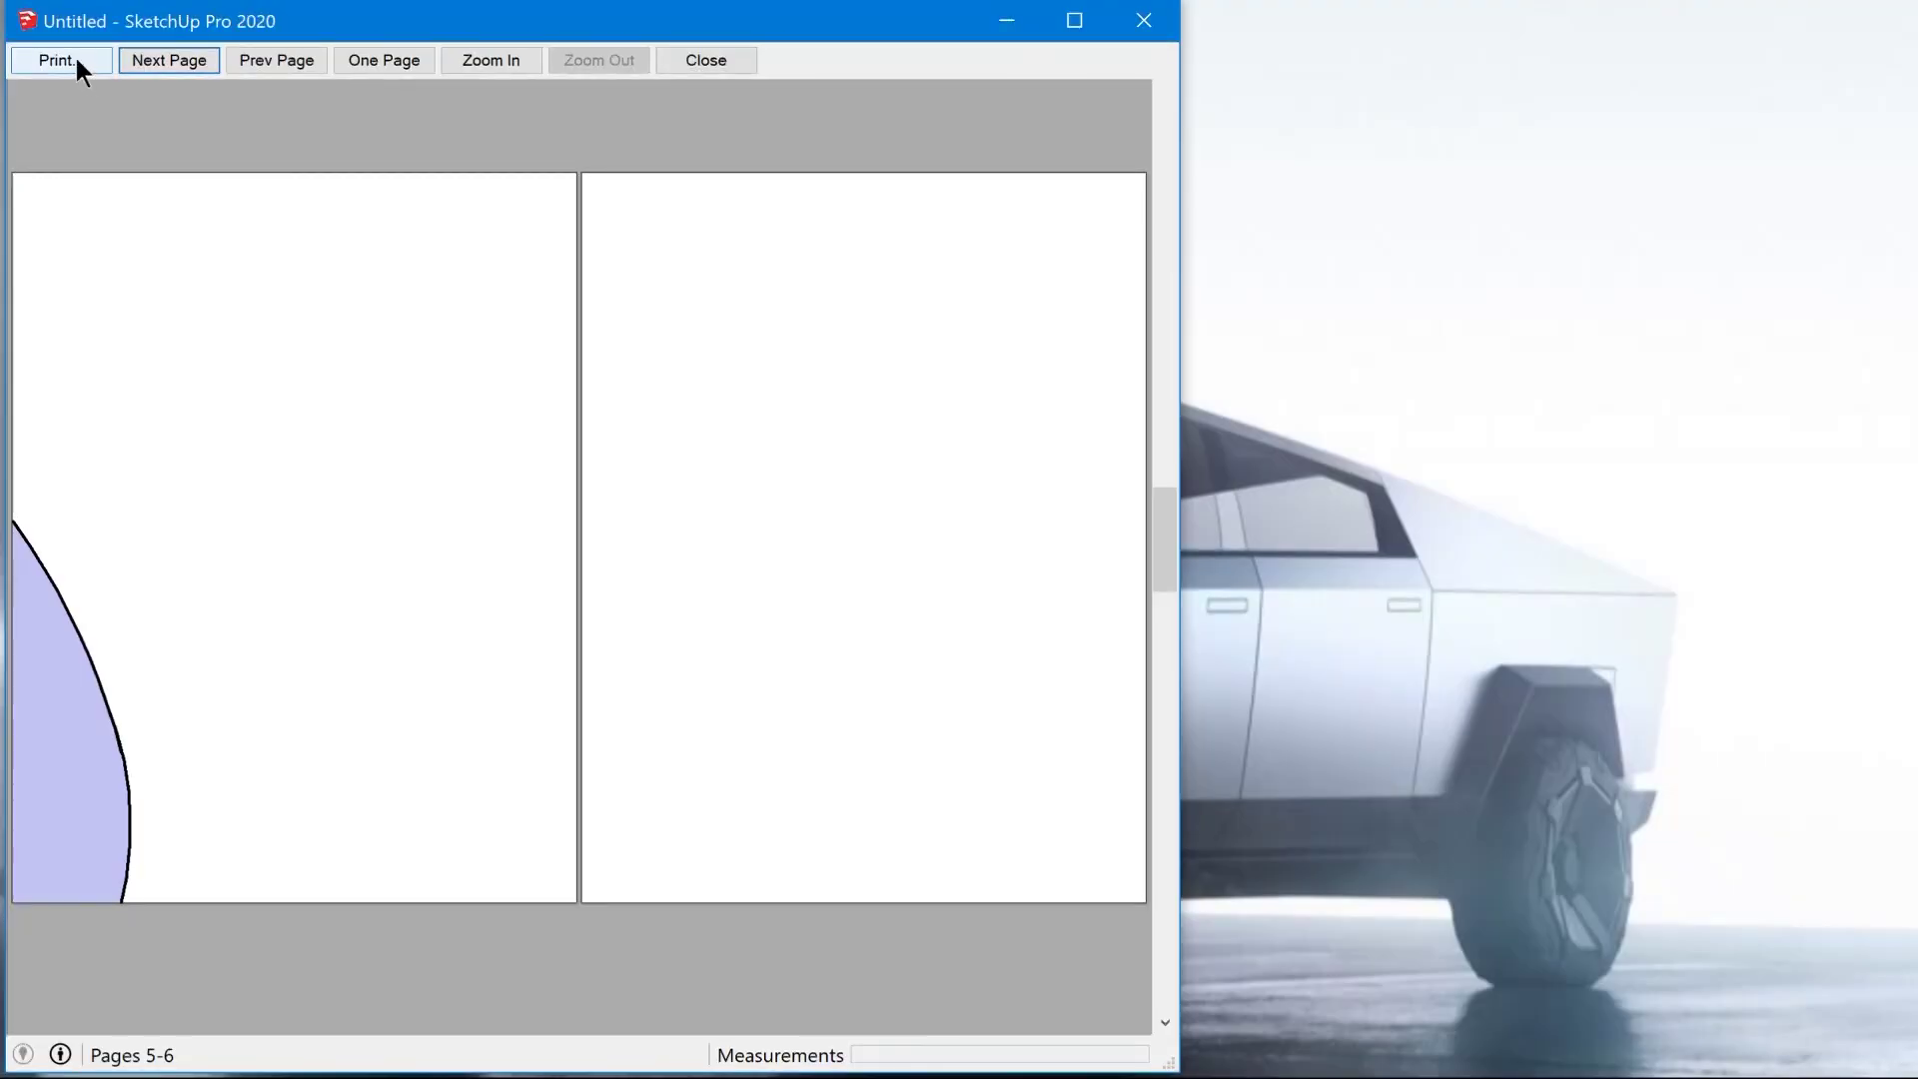
left_click(75, 58)
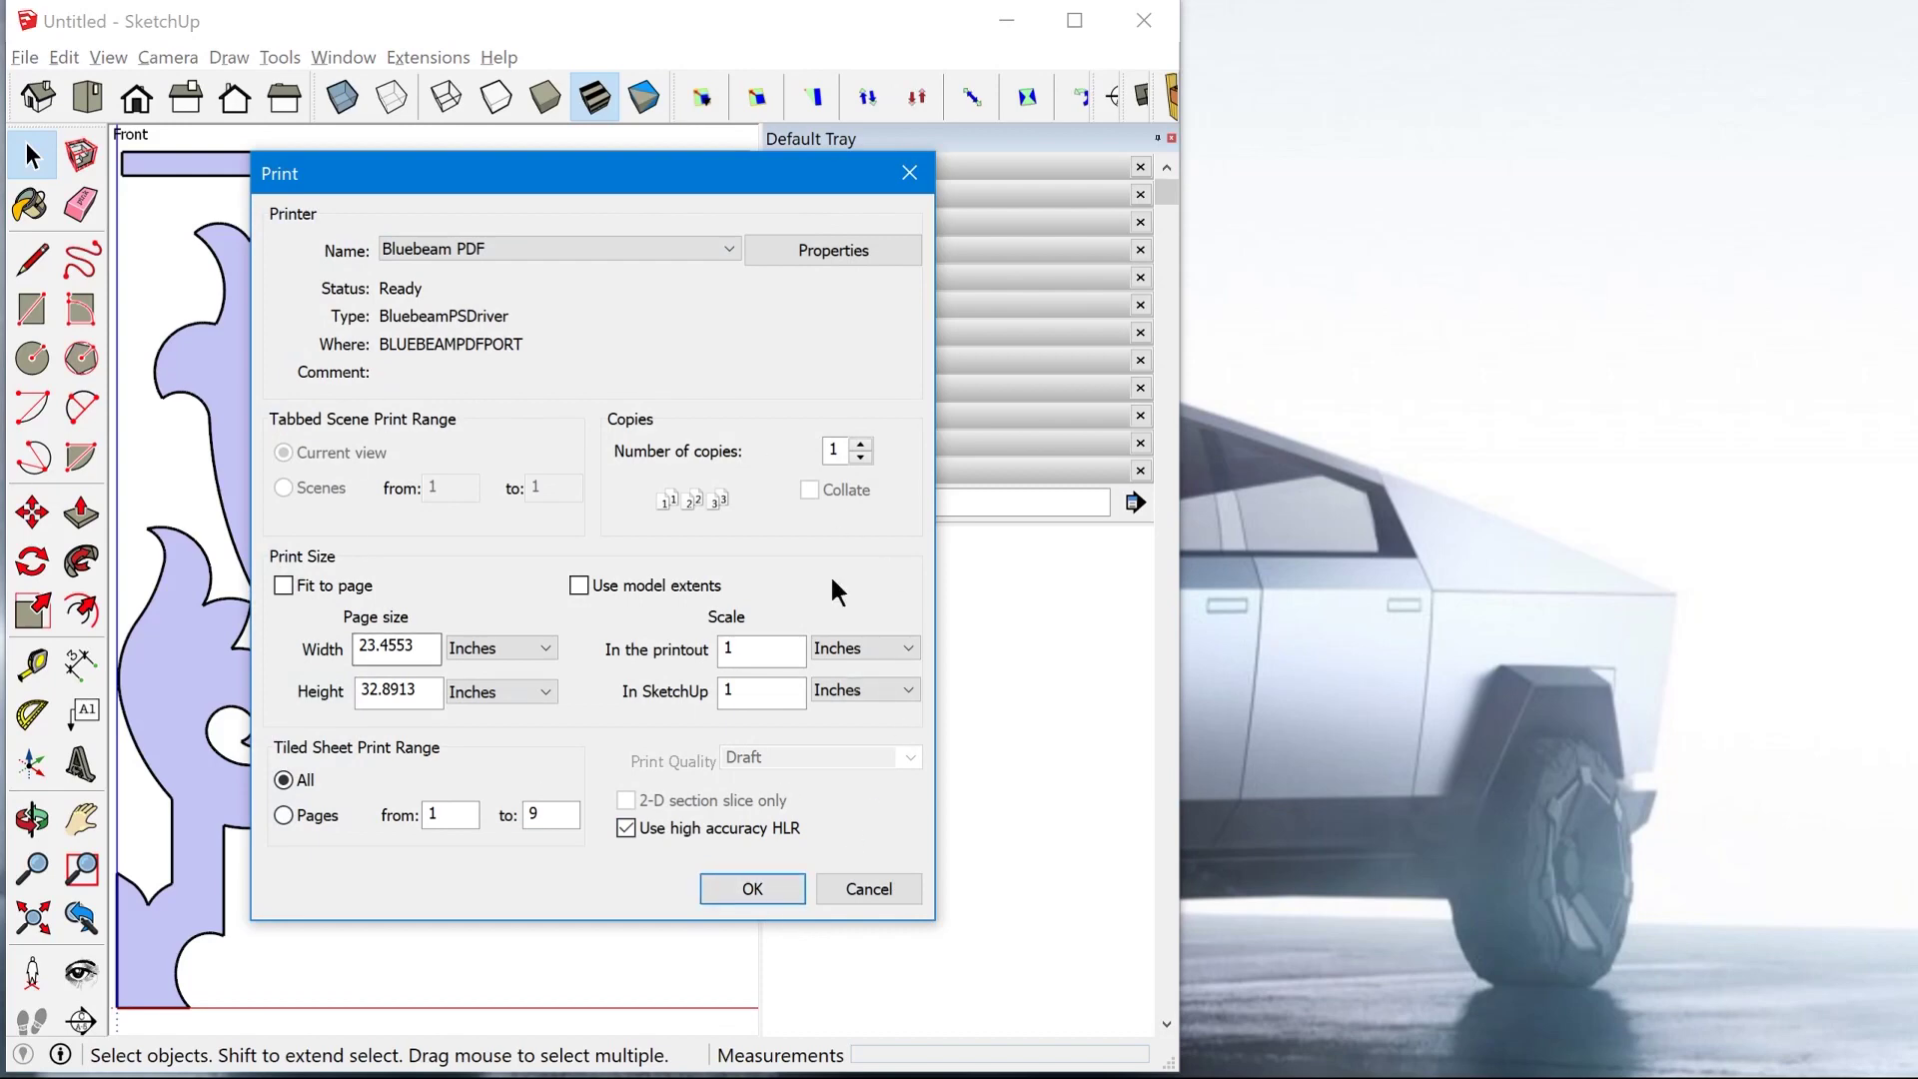
left_click(751, 889)
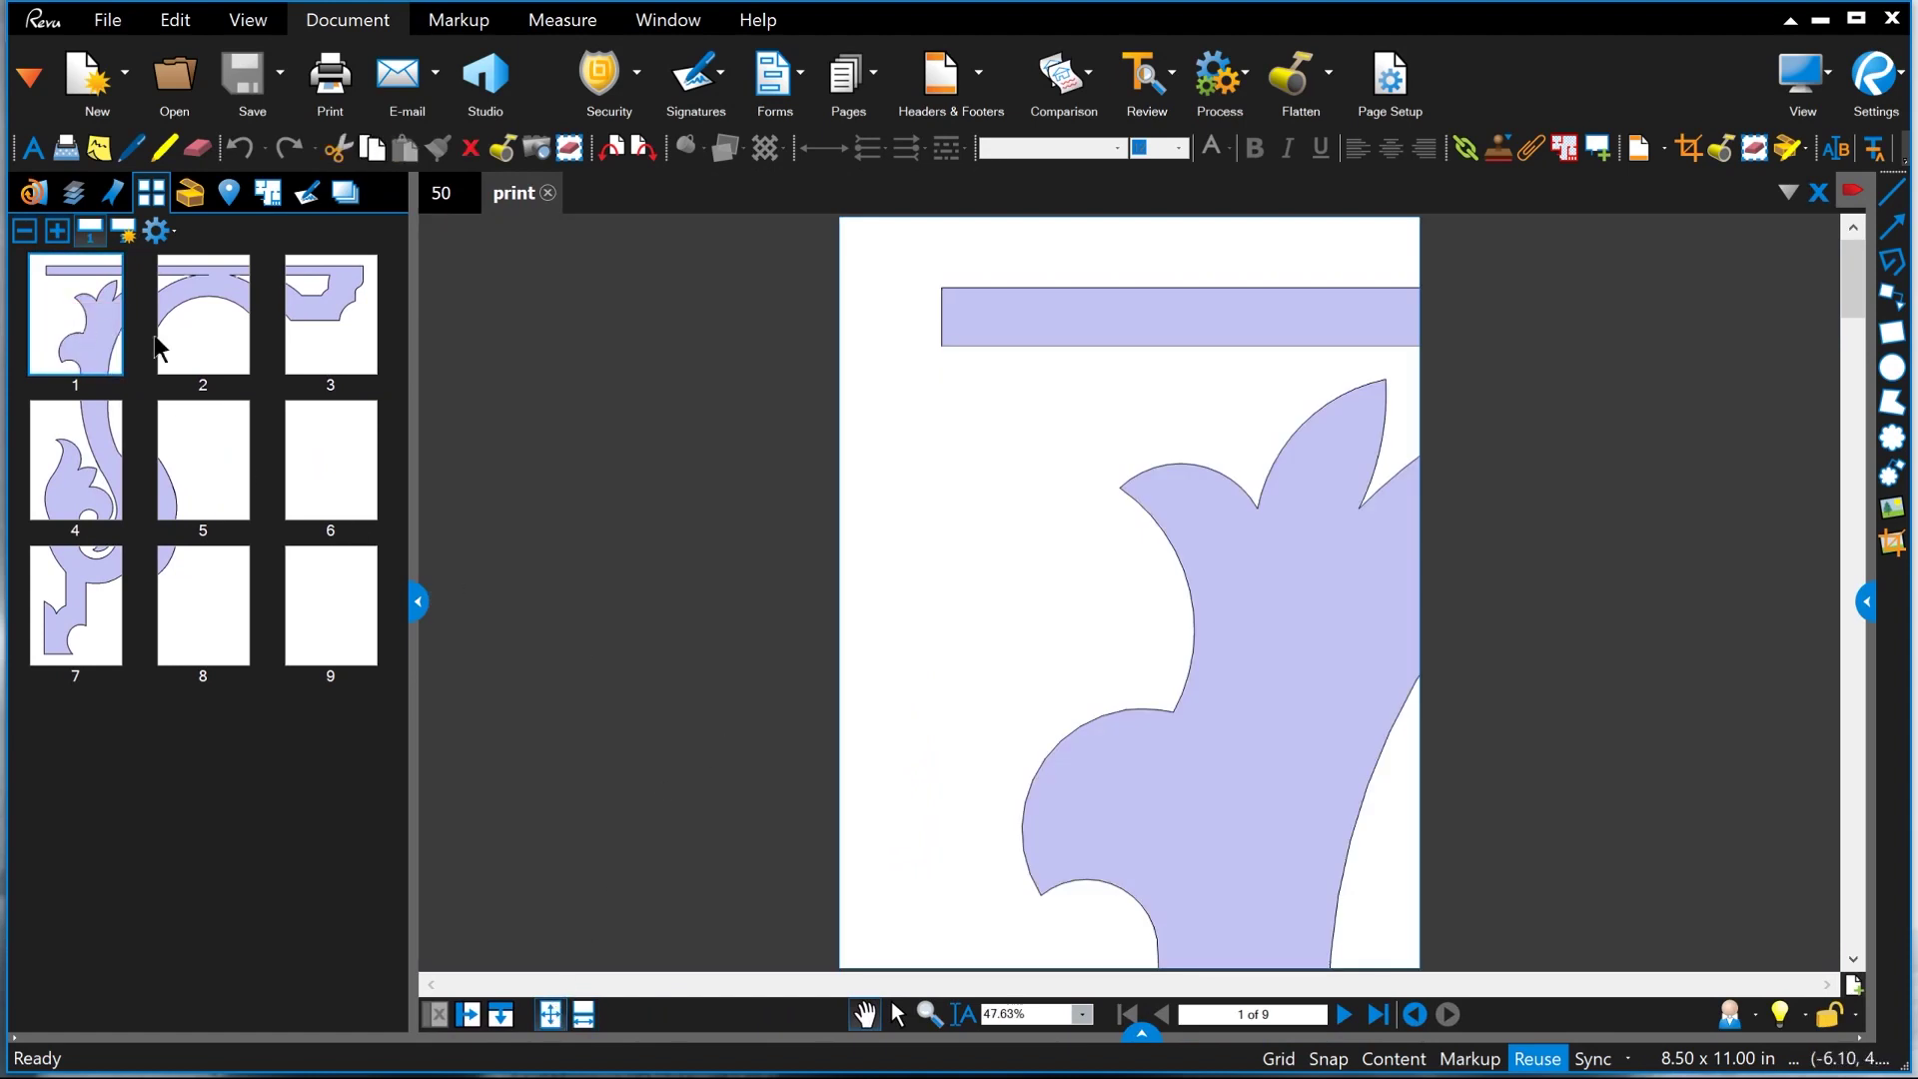
View the corbel PDF's tiled pages 2 through 7, ending on the lower foot and base.
left_click(211, 345)
left_click(329, 335)
left_click(81, 458)
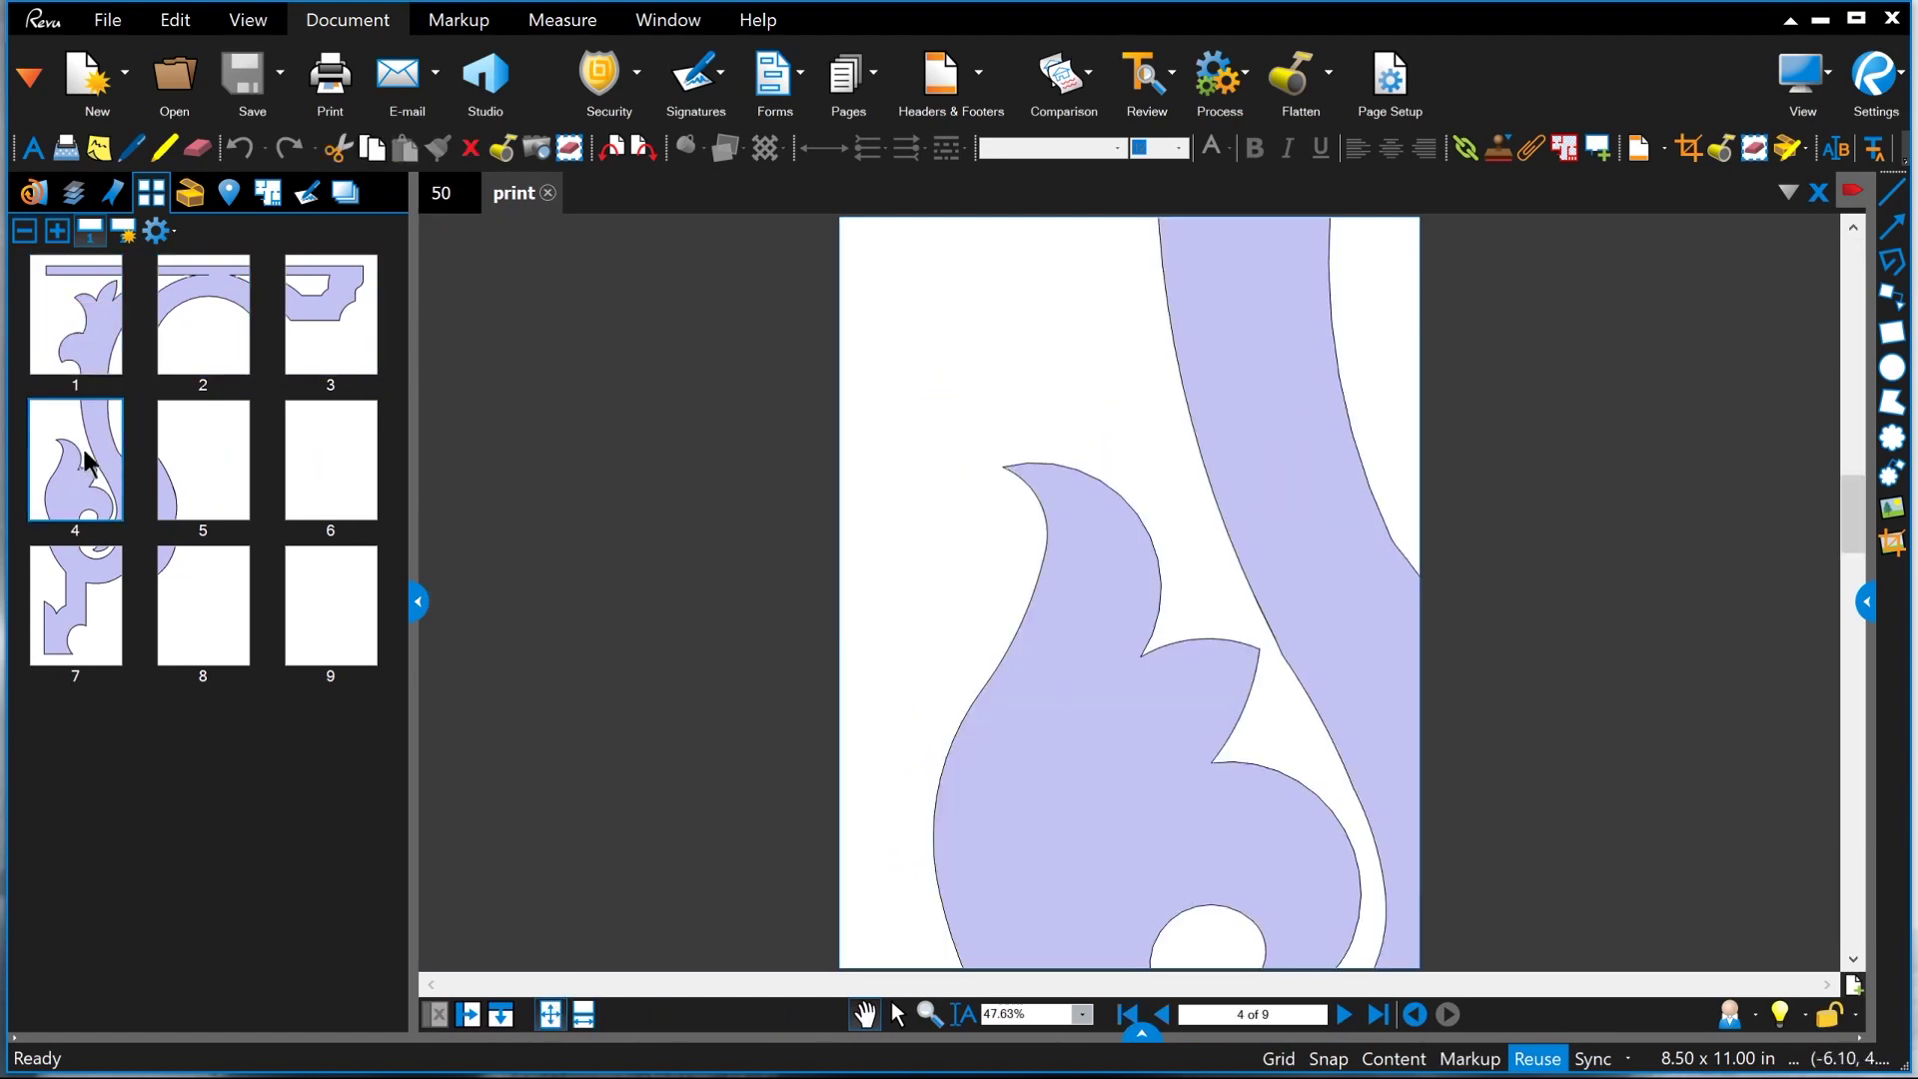
left_click(171, 473)
left_click(370, 504)
left_click(116, 633)
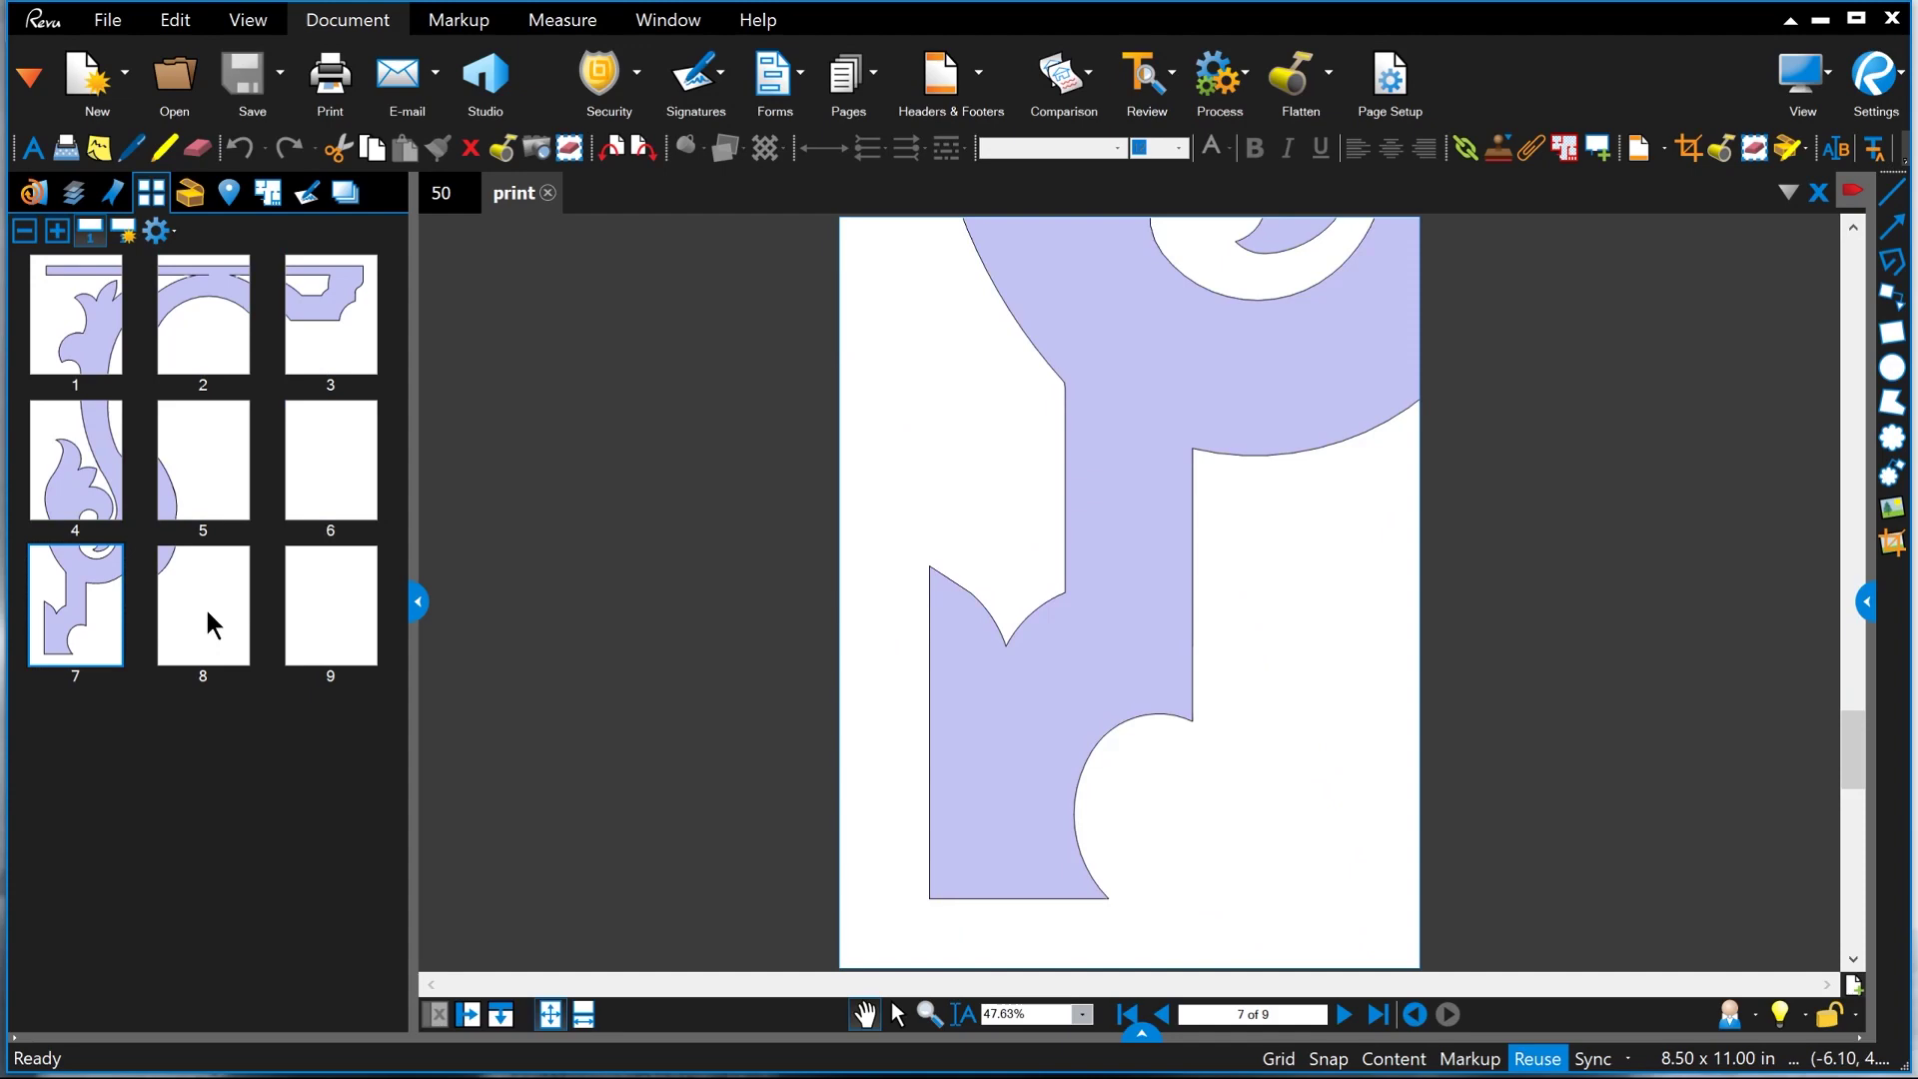